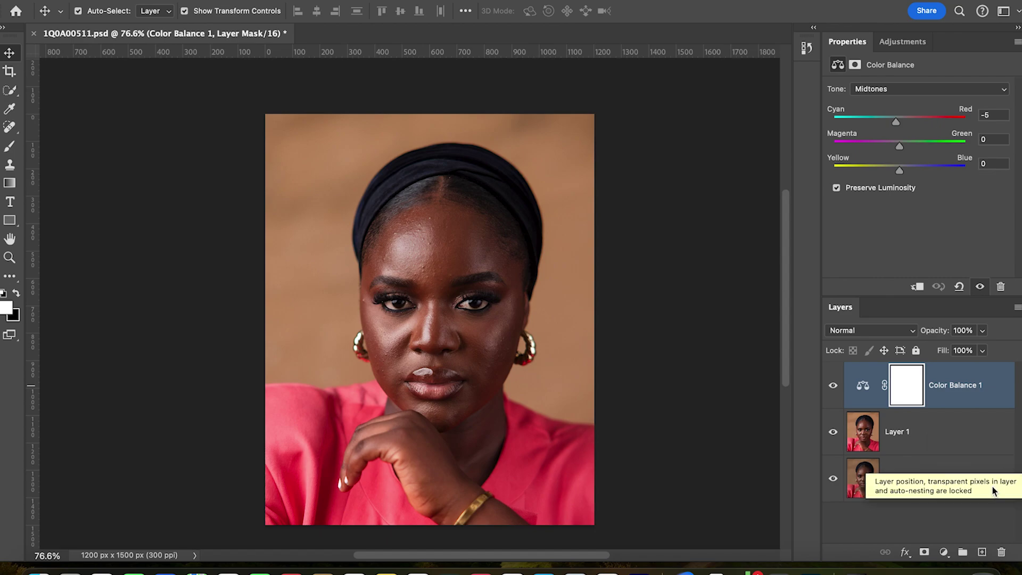
- Merge the Color Balance 1, Layer 1 and Background layers into a single layer
{"action": "left_click", "coordinate": [933, 477], "text": "shift"}
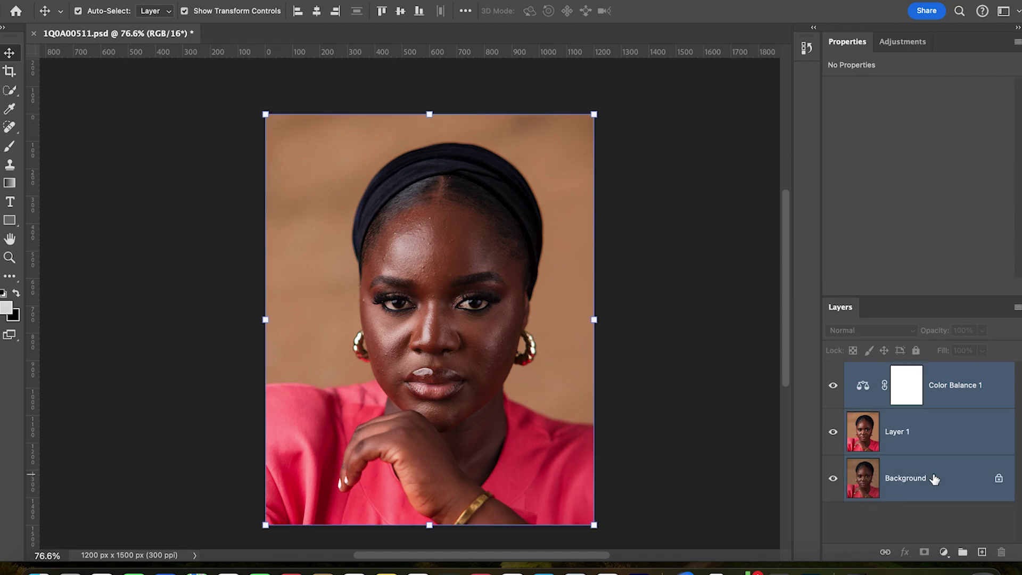
{"action": "key", "text": "super+e"}
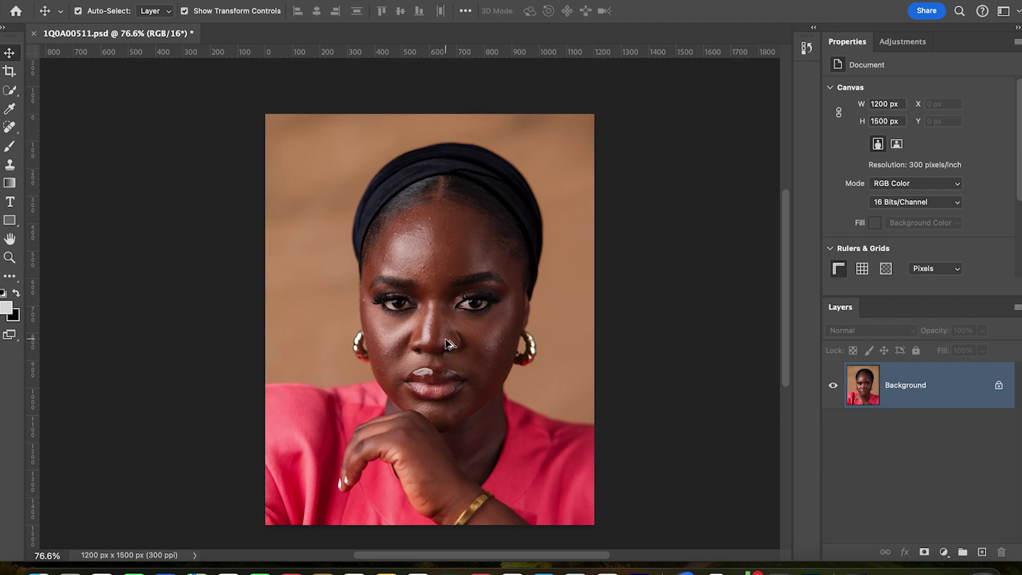
- Examine the portrait's skin texture up close, from the chin and lips to the forehead
{"action": "scroll", "coordinate": [450, 345], "scroll_direction": "up", "scroll_amount": 5}
{"action": "scroll", "coordinate": [450, 345], "scroll_direction": "down", "scroll_amount": 2}
{"action": "scroll", "coordinate": [445, 340], "scroll_direction": "down", "scroll_amount": 10}
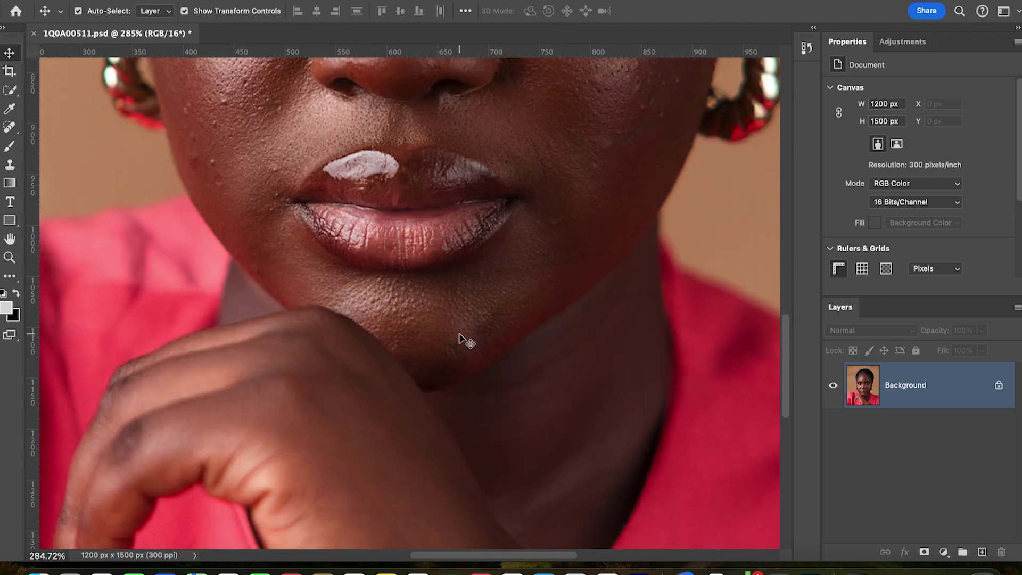
{"action": "scroll", "coordinate": [458, 322], "scroll_direction": "up", "scroll_amount": 10}
{"action": "scroll", "coordinate": [457, 339], "scroll_direction": "up", "scroll_amount": 3}
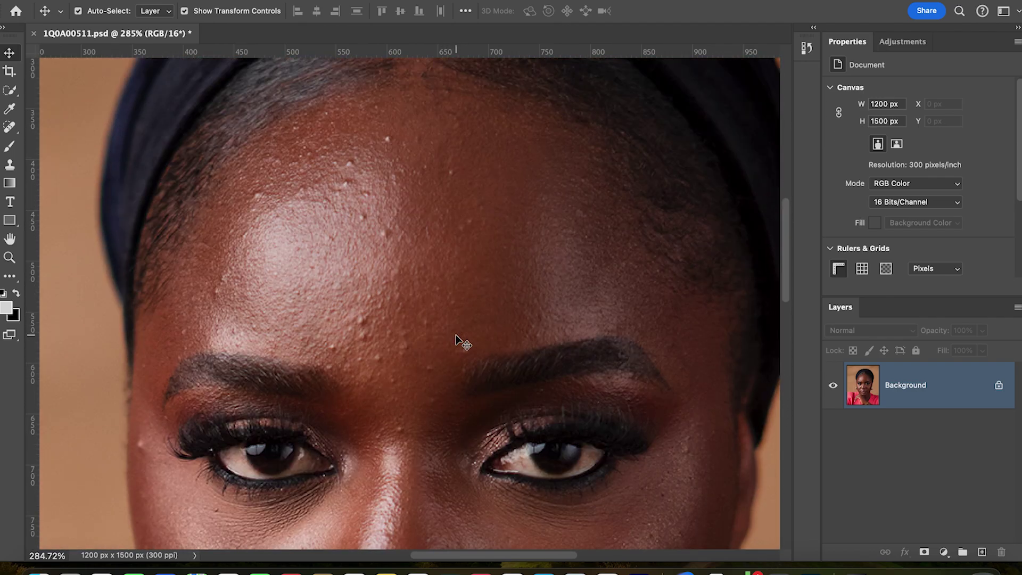
{"action": "scroll", "coordinate": [449, 324], "scroll_direction": "down", "scroll_amount": 4}
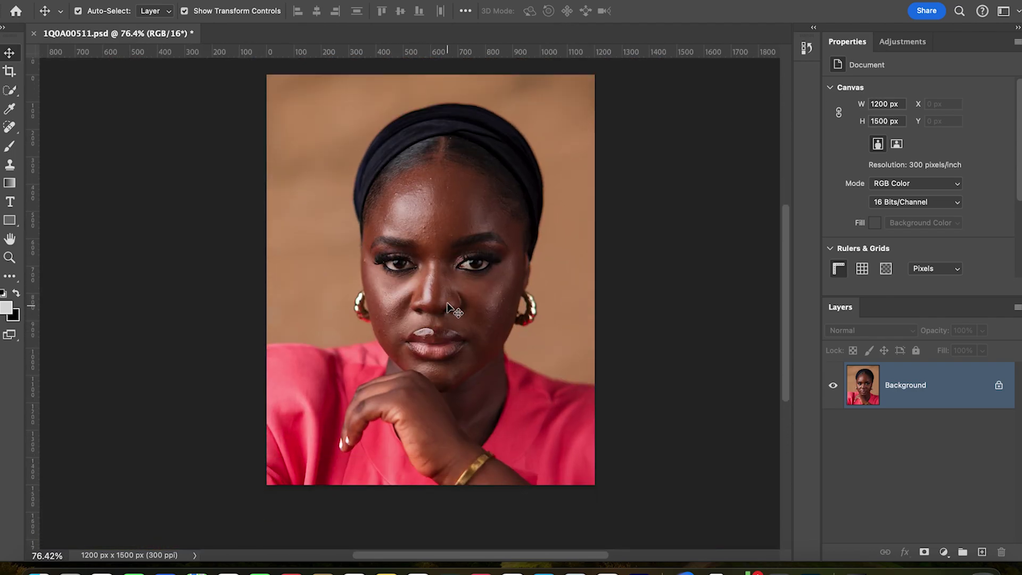
{"action": "scroll", "coordinate": [452, 309], "scroll_direction": "up", "scroll_amount": 3}
{"action": "scroll", "coordinate": [471, 319], "scroll_direction": "down", "scroll_amount": 2}
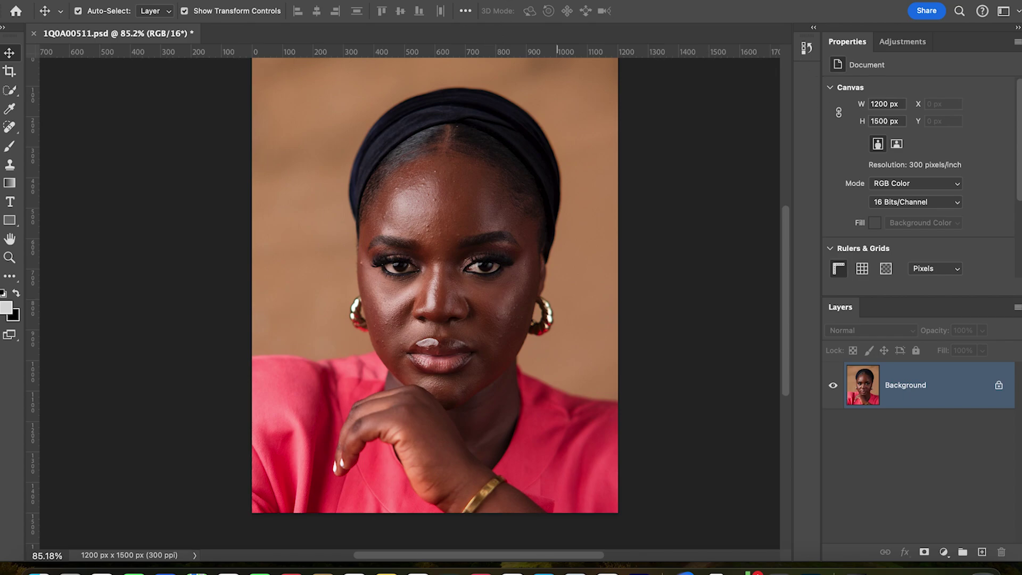
- Switch to the Photography workspace
{"action": "left_click", "coordinate": [522, 0]}
{"action": "mouse_move", "coordinate": [548, 6]}
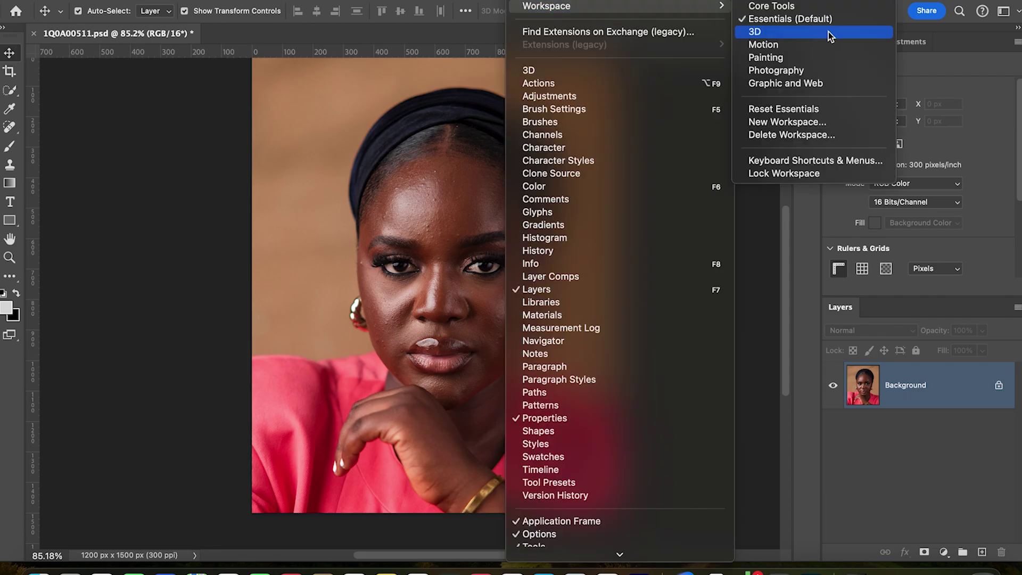
{"action": "left_click", "coordinate": [788, 70]}
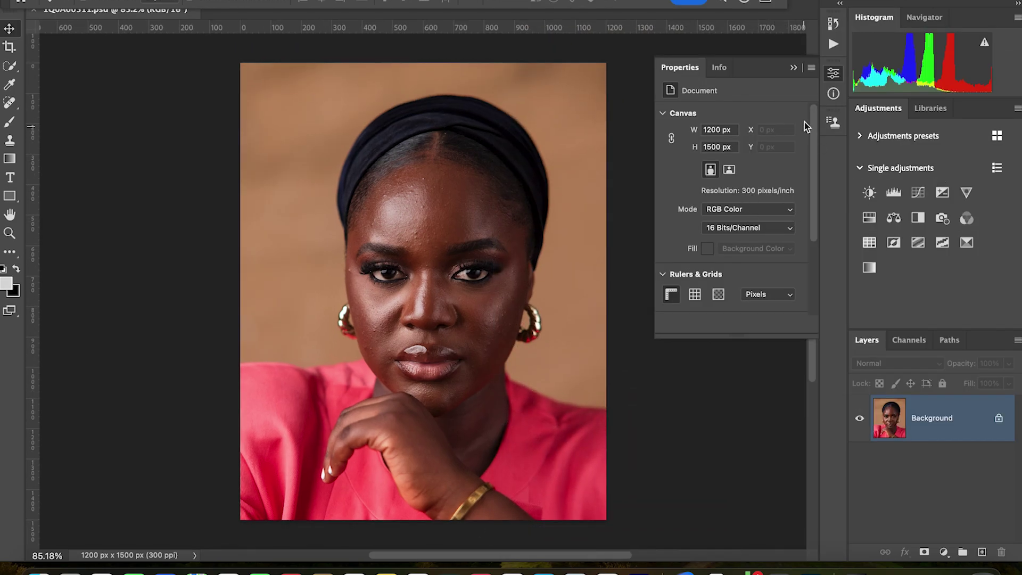
- Run the Frequency Separation 16Bit action from the FX-Ray Retouch set on the portrait
{"action": "left_click", "coordinate": [793, 67]}
{"action": "left_click", "coordinate": [833, 47]}
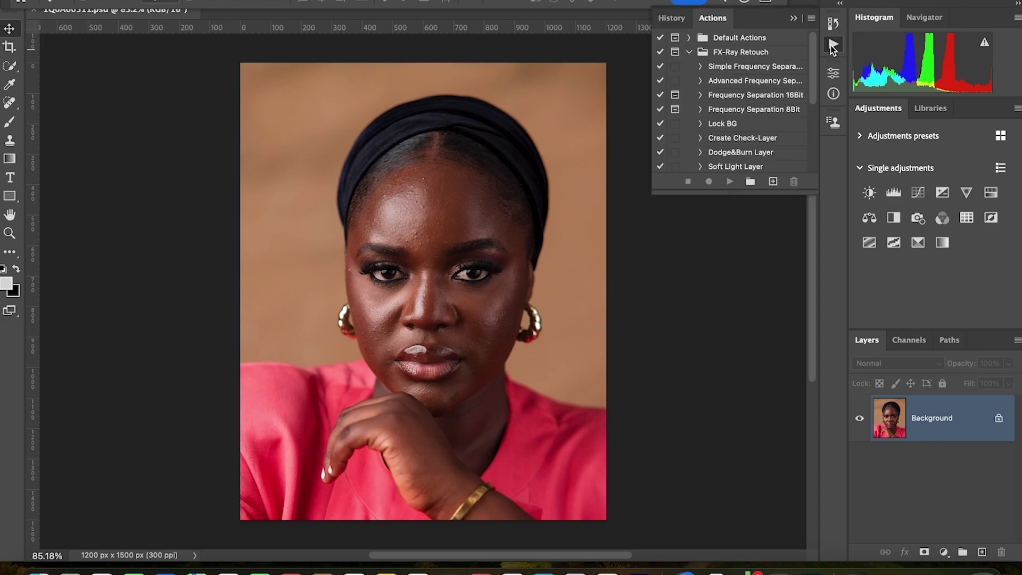
{"action": "left_click", "coordinate": [760, 95]}
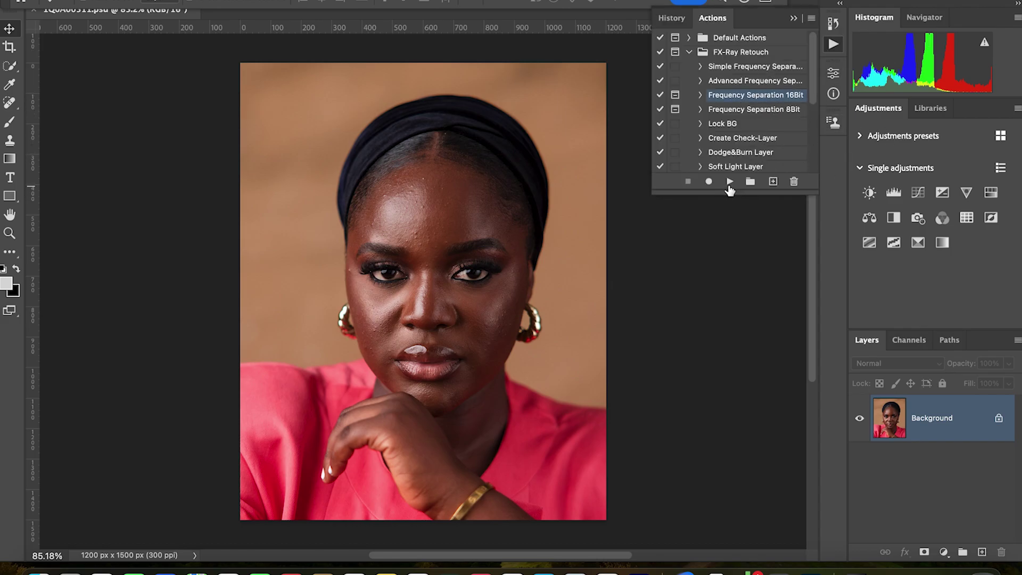
{"action": "left_click", "coordinate": [730, 182]}
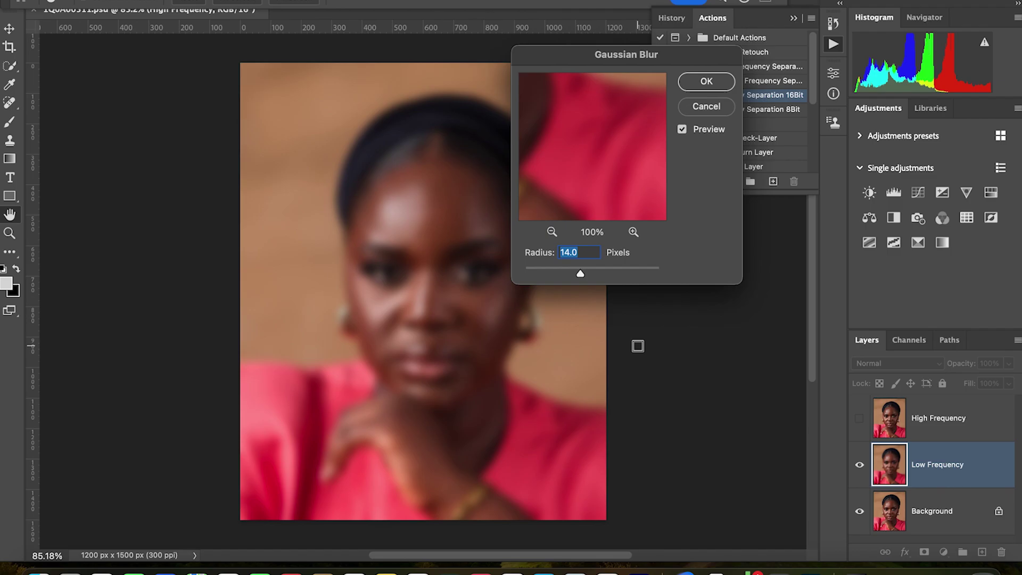
- Try several Gaussian Blur radii on the Low Frequency layer, settle on one slightly above 1.2 pixels, and apply it
{"action": "left_click_drag", "start_coordinate": [580, 273], "coordinate": [452, 273]}
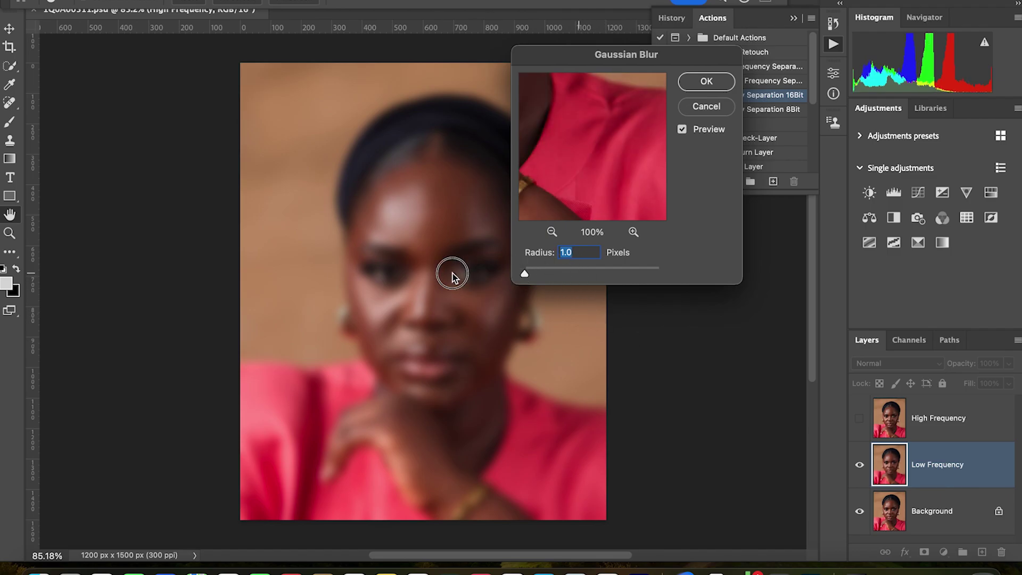
{"action": "left_click_drag", "start_coordinate": [560, 56], "coordinate": [661, 99]}
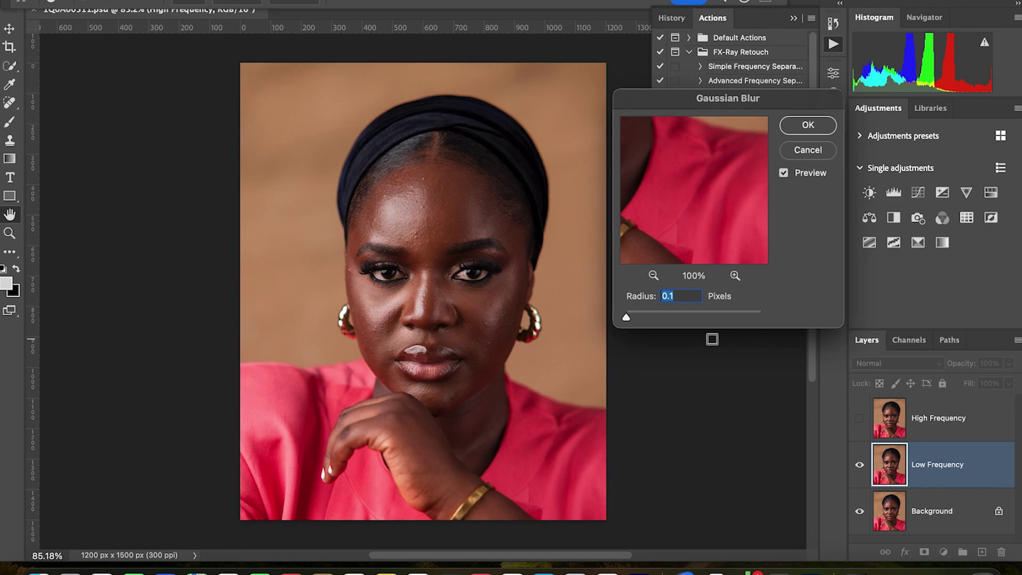
{"action": "left_click", "coordinate": [675, 316]}
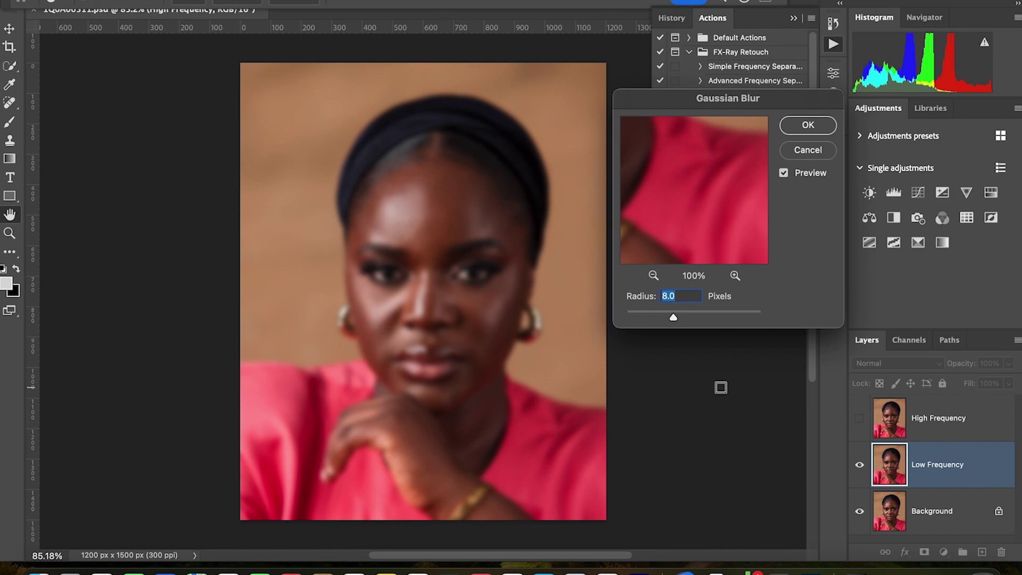
{"action": "left_click_drag", "start_coordinate": [673, 317], "coordinate": [635, 319]}
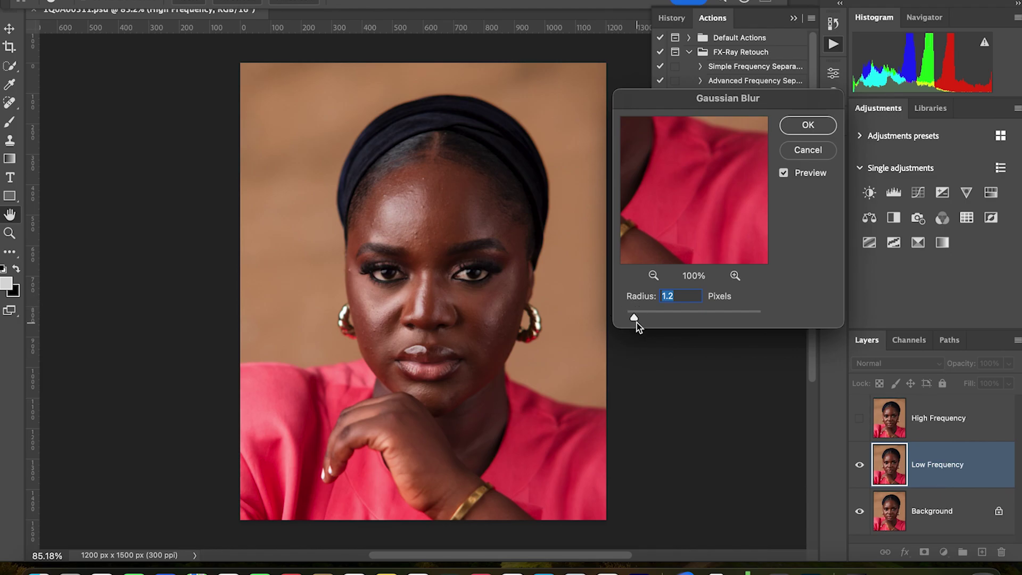
{"action": "left_click_drag", "start_coordinate": [634, 319], "coordinate": [648, 319]}
{"action": "left_click", "coordinate": [808, 125]}
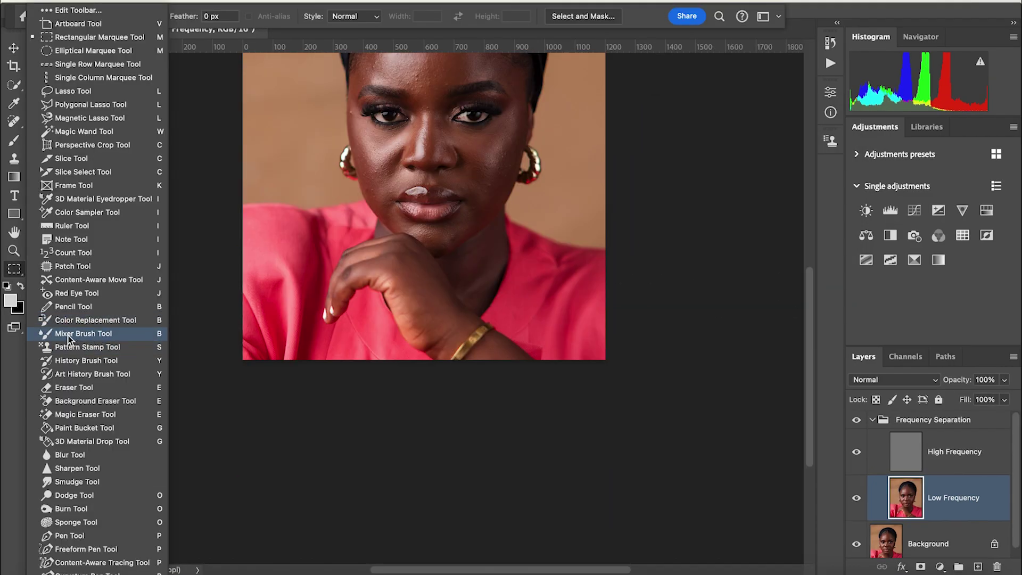
- Activate the Mixer Brush Tool with the Soft Round brush tip for the Low Frequency layer
{"action": "left_click", "coordinate": [68, 335]}
{"action": "left_click", "coordinate": [107, 21]}
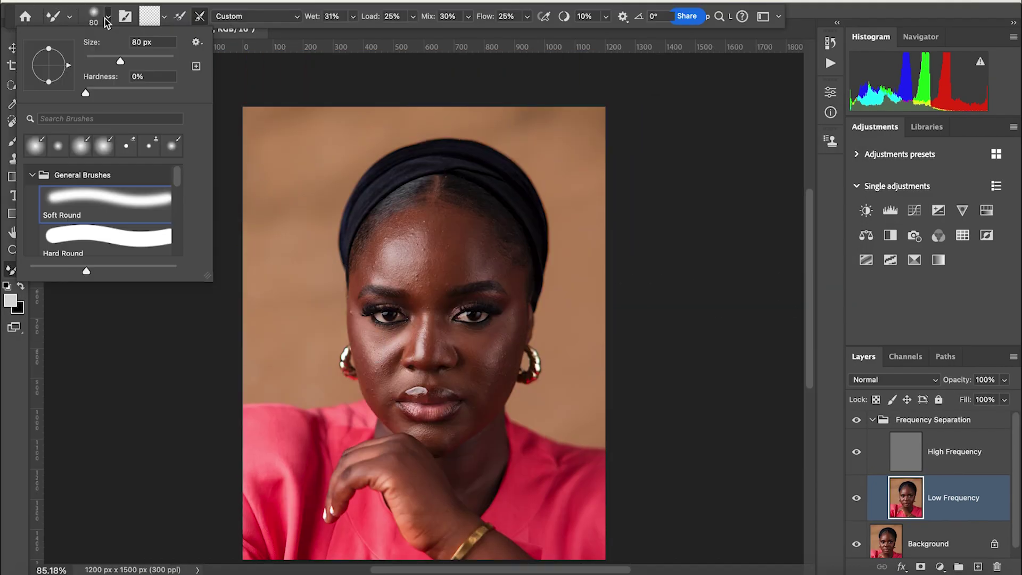
{"action": "double_click", "coordinate": [163, 194]}
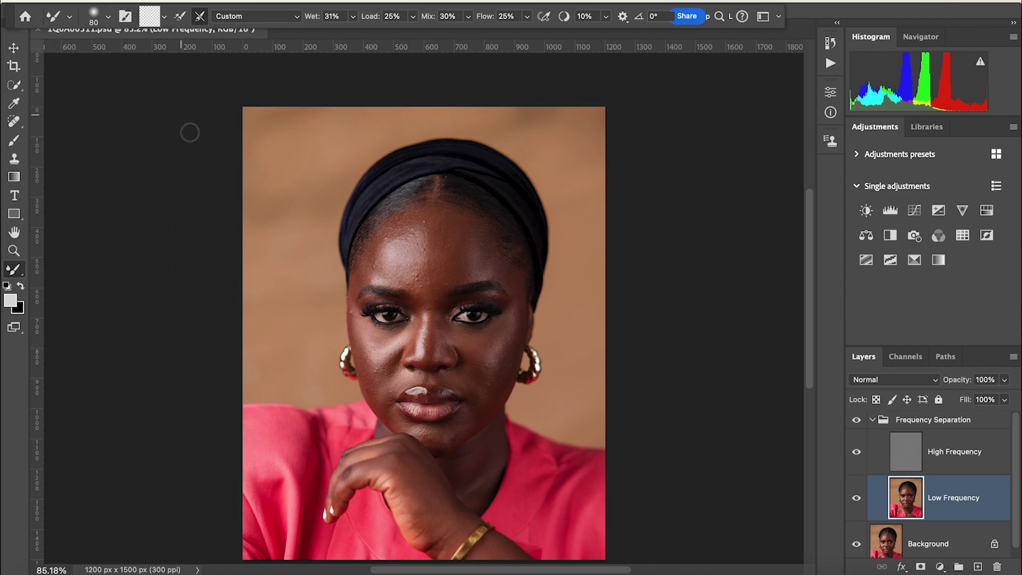
{"action": "scroll", "coordinate": [159, 130], "scroll_direction": "up", "scroll_amount": 6}
{"action": "left_click", "coordinate": [297, 18]}
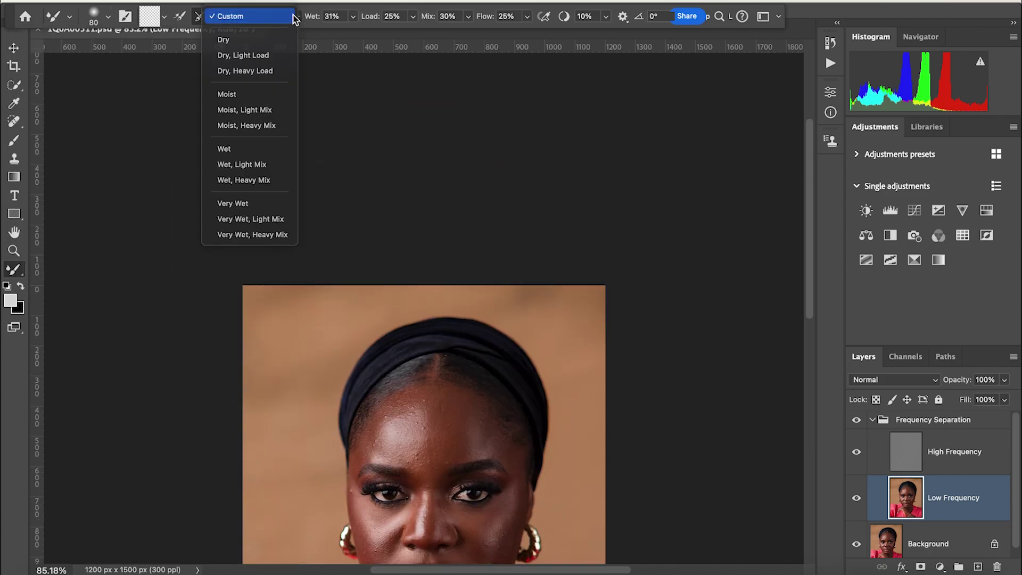
{"action": "left_click", "coordinate": [197, 29]}
{"action": "left_click", "coordinate": [181, 17]}
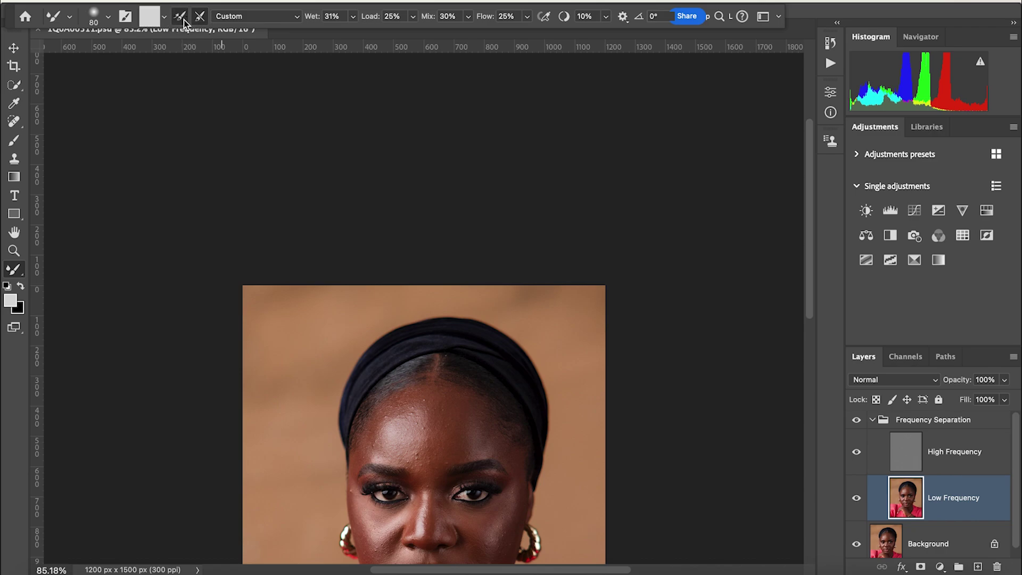
{"action": "left_click", "coordinate": [180, 20]}
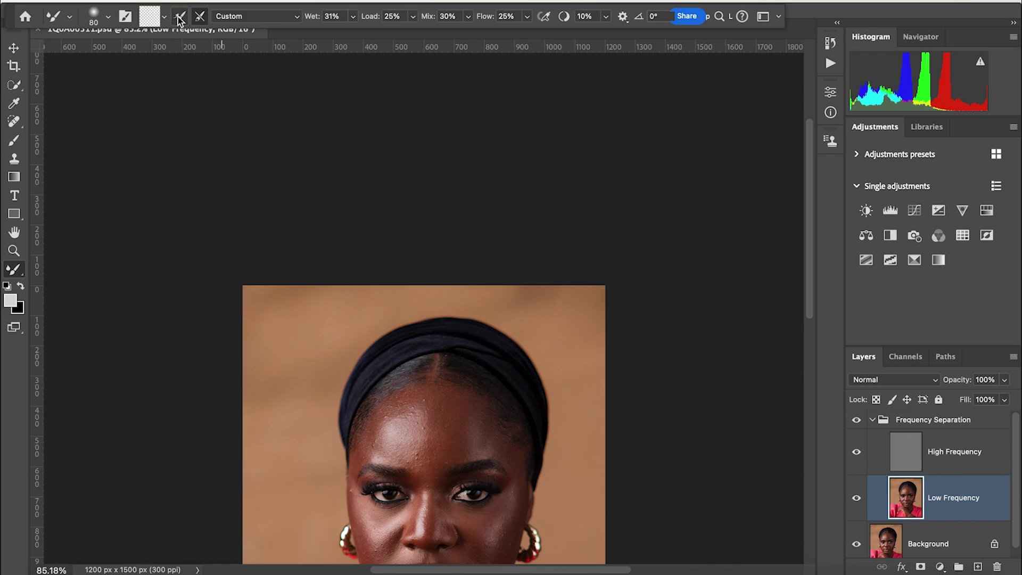
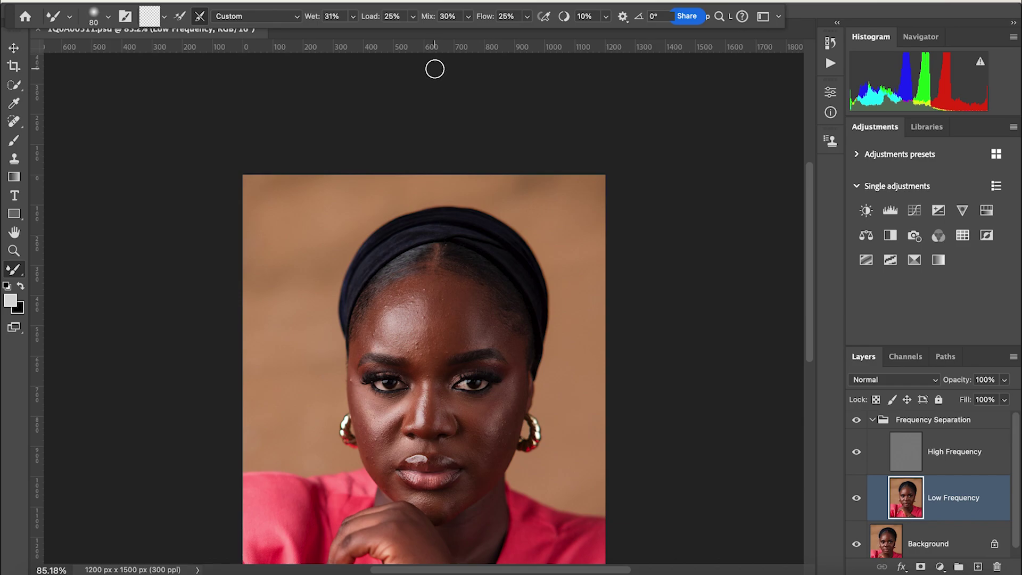
{"action": "scroll", "coordinate": [420, 90], "scroll_direction": "down", "scroll_amount": 5}
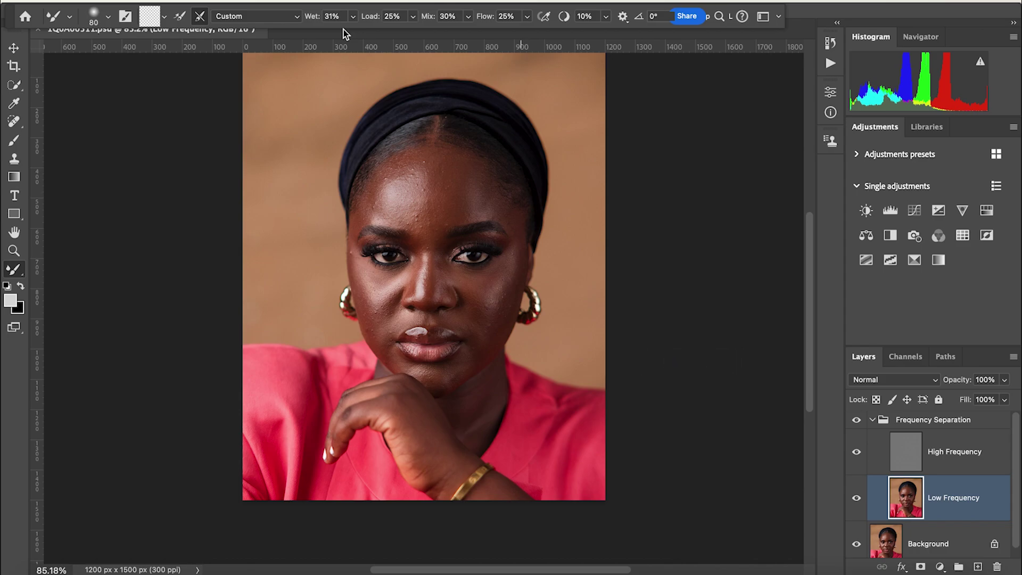
{"action": "scroll", "coordinate": [483, 223], "scroll_direction": "down", "scroll_amount": 5}
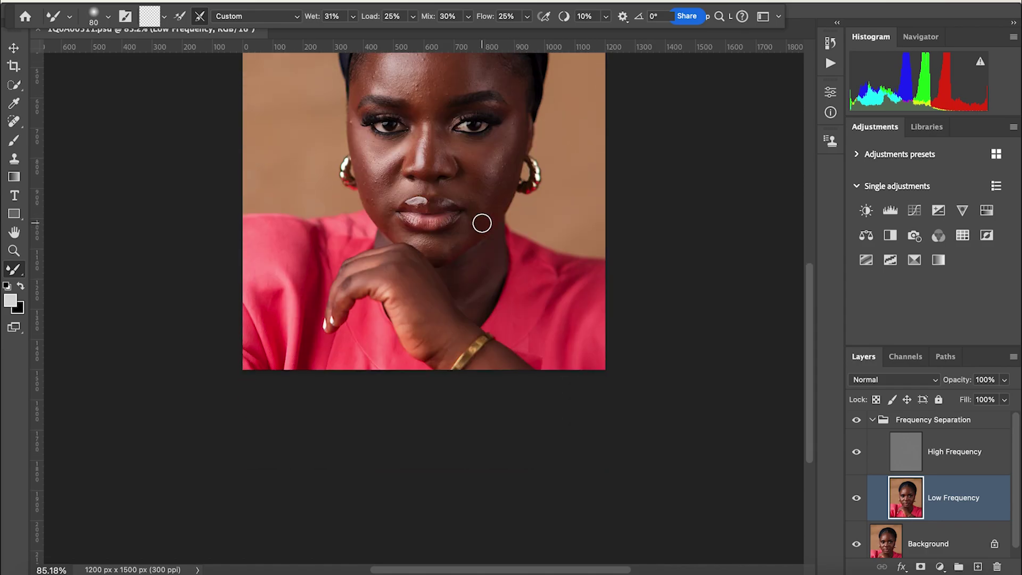
{"action": "scroll", "coordinate": [948, 490], "scroll_direction": "down", "scroll_amount": 1}
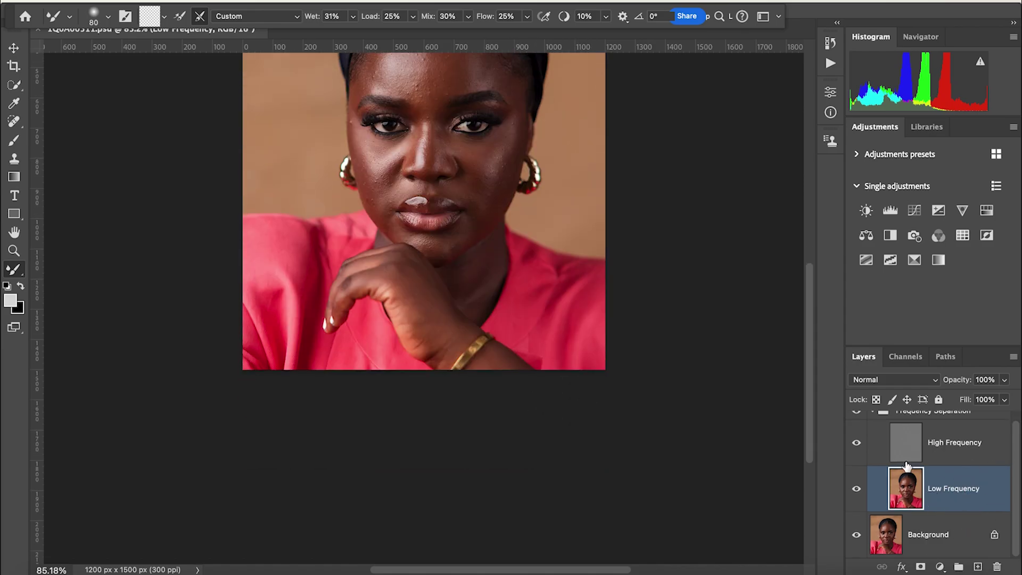
{"action": "scroll", "coordinate": [459, 233], "scroll_direction": "down", "scroll_amount": 2}
{"action": "scroll", "coordinate": [482, 316], "scroll_direction": "up", "scroll_amount": 5}
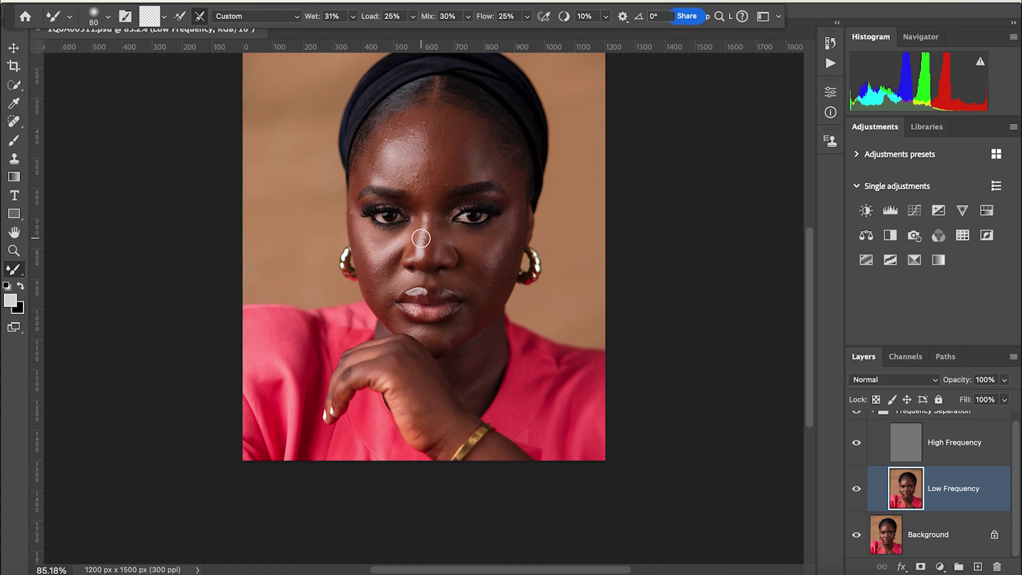
- Try a range of smaller and larger Mixer Brush sizes over the face, ending at 45 px
{"action": "key", "text": "bracketleft"}
{"action": "key", "text": "bracketleft"}
{"action": "key", "text": "bracketleft"}
{"action": "key", "text": "bracketleft"}
{"action": "key", "text": "bracketleft"}
{"action": "key", "text": "bracketright"}
{"action": "key", "text": "bracketright"}
{"action": "key", "text": "bracketleft"}
{"action": "key", "text": "bracketright"}
{"action": "key", "text": "bracketright"}
{"action": "key", "text": "bracketright"}
{"action": "key", "text": "bracketright"}
{"action": "key", "text": "bracketright"}
{"action": "key", "text": "bracketright"}
{"action": "key", "text": "bracketright"}
{"action": "key", "text": "bracketleft"}
{"action": "key", "text": "bracketleft"}
{"action": "key", "text": "bracketleft"}
{"action": "key", "text": "bracketleft"}
{"action": "scroll", "coordinate": [493, 185], "scroll_direction": "down", "scroll_amount": 3}
{"action": "key", "text": "bracketright"}
{"action": "key", "text": "bracketright"}
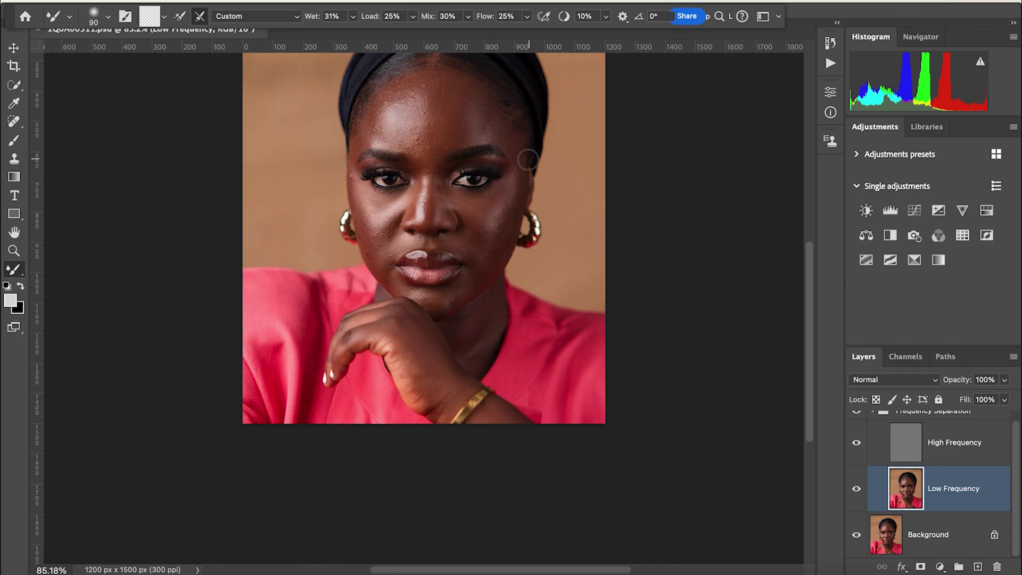
{"action": "key", "text": "bracketleft"}
{"action": "key", "text": "bracketleft"}
{"action": "key", "text": "bracketleft"}
{"action": "key", "text": "bracketleft"}
{"action": "key", "text": "bracketleft"}
{"action": "scroll", "coordinate": [413, 230], "scroll_direction": "up", "scroll_amount": 3}
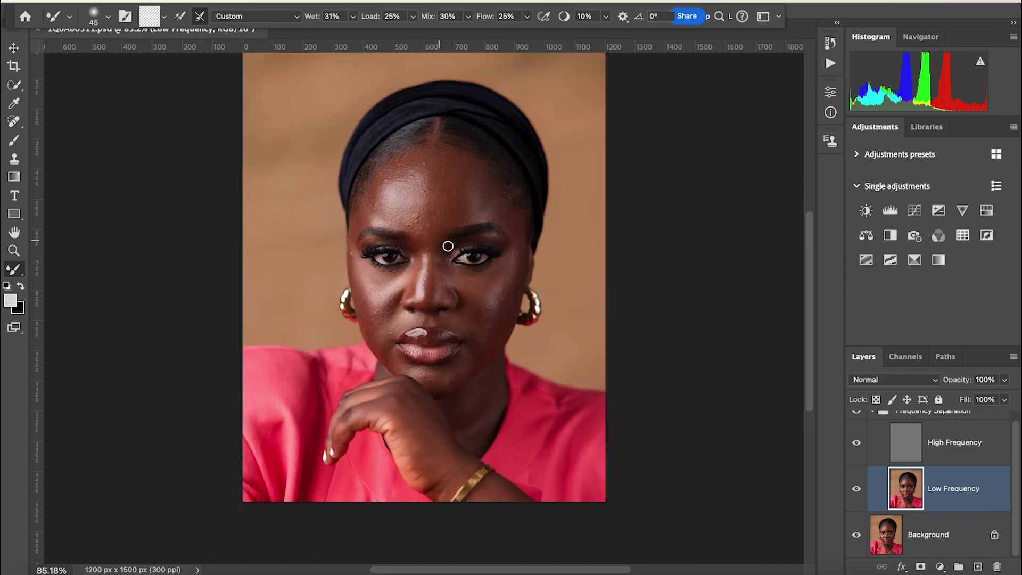
- Set the Mixer Brush's Load to 30%
{"action": "scroll", "coordinate": [461, 280], "scroll_direction": "down", "scroll_amount": 3}
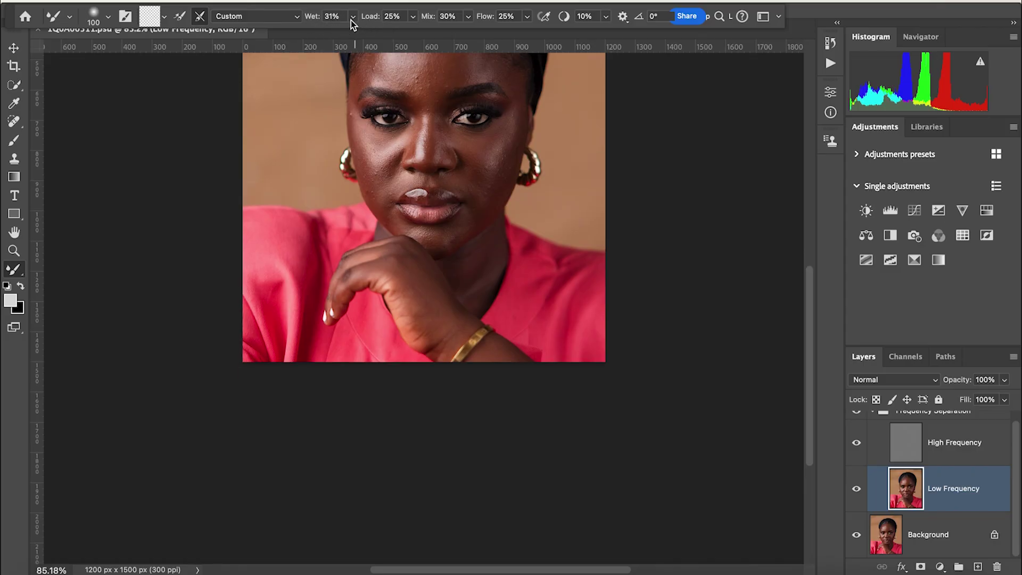
{"action": "left_click", "coordinate": [414, 18]}
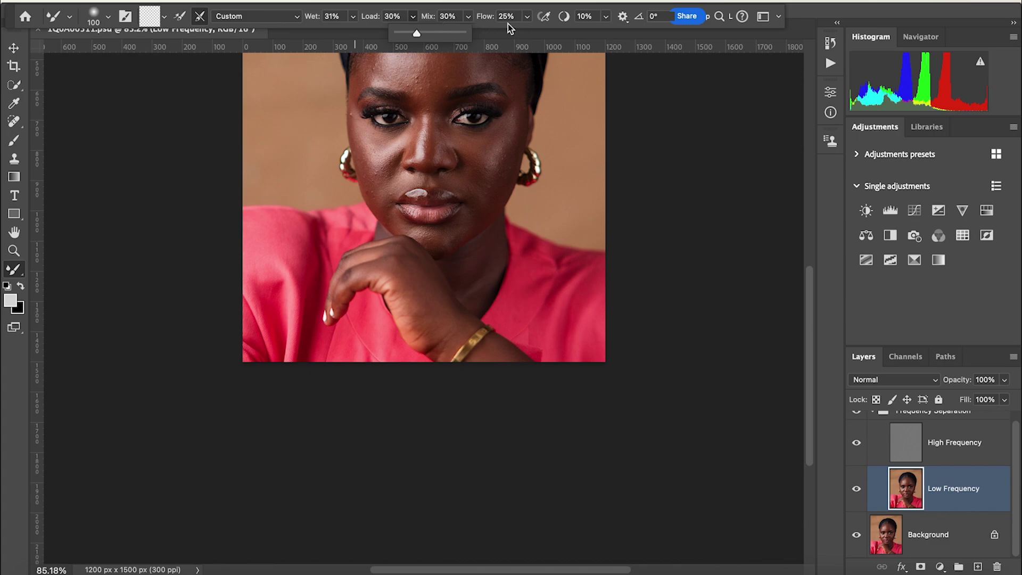
{"action": "scroll", "coordinate": [493, 344], "scroll_direction": "up", "scroll_amount": 1}
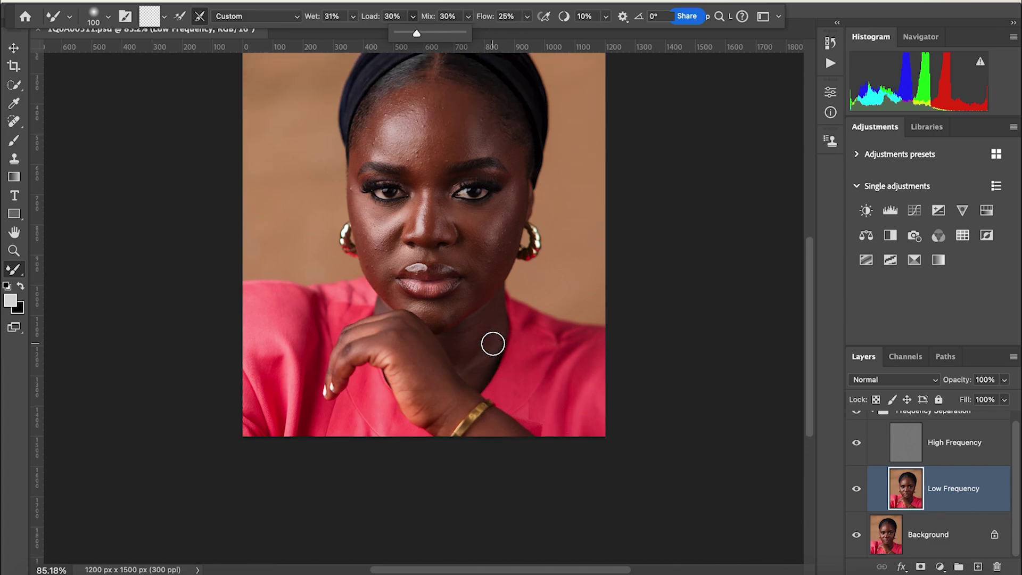
- Resize the Mixer Brush to 80 px and blend the skin tones on the back of the hand
{"action": "scroll", "coordinate": [492, 344], "scroll_direction": "up", "scroll_amount": 1}
{"action": "key", "text": "bracketleft"}
{"action": "key", "text": "bracketleft"}
{"action": "scroll", "coordinate": [437, 386], "scroll_direction": "up", "scroll_amount": 1}
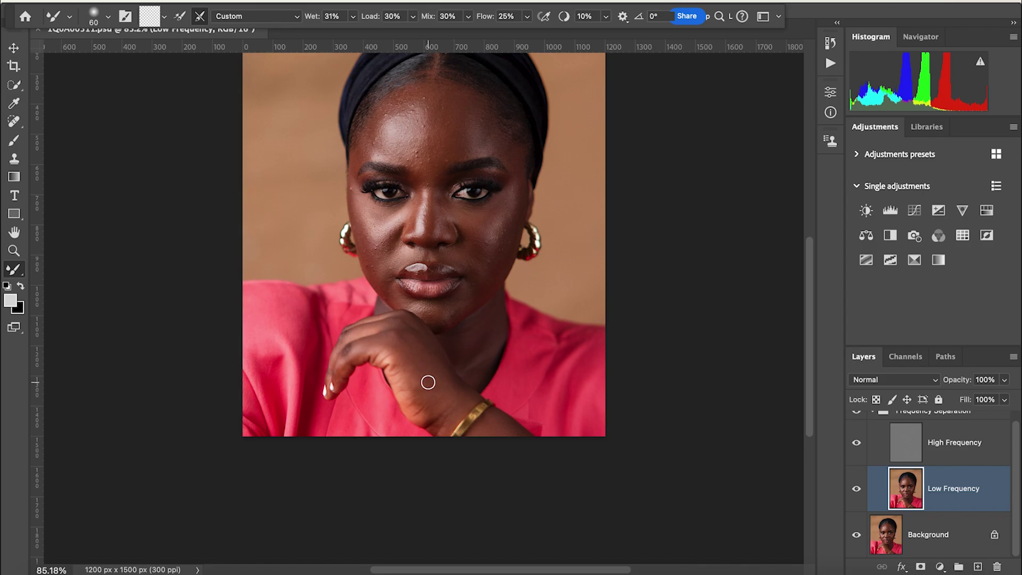
{"action": "scroll", "coordinate": [429, 390], "scroll_direction": "down", "scroll_amount": 1}
{"action": "key", "text": "bracketleft"}
{"action": "key", "text": "bracketright"}
{"action": "key", "text": "bracketright"}
{"action": "key", "text": "bracketright"}
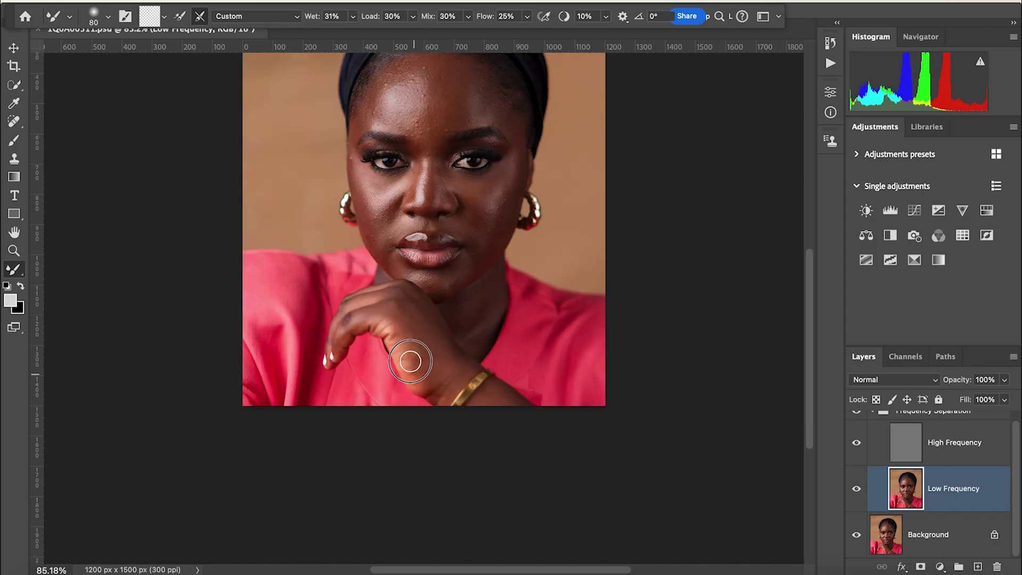
- Blend the skin tones near the wrist on the Low Frequency layer, adjusting the Mixer Brush size to 70 px
{"action": "key", "text": "bracketright"}
{"action": "key", "text": "bracketleft"}
{"action": "key", "text": "bracketleft"}
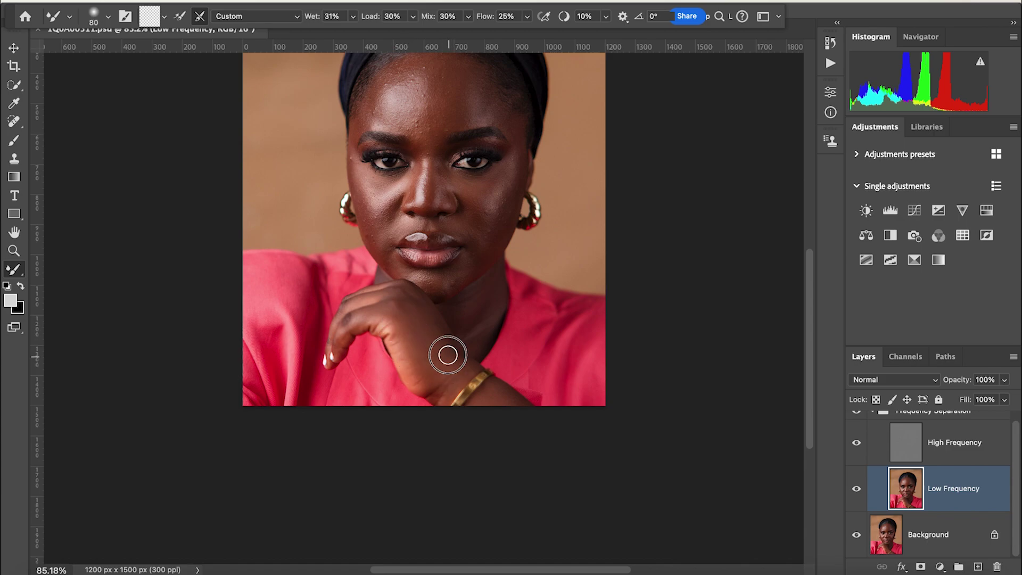
{"action": "key", "text": "bracketright"}
{"action": "key", "text": "bracketleft"}
{"action": "key", "text": "bracketleft"}
{"action": "key", "text": "bracketleft"}
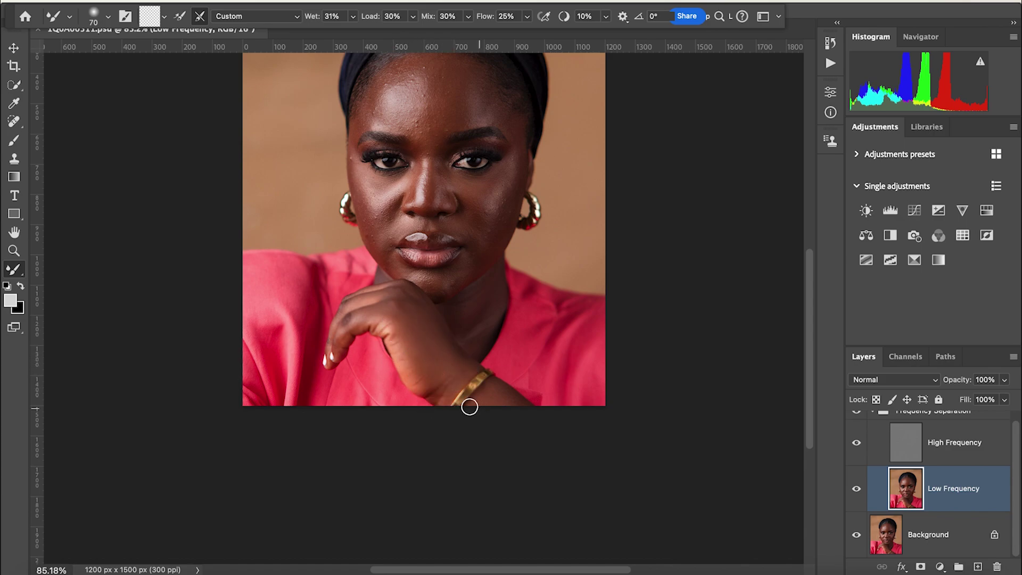
- Blend the skin from the wrist up to the chin, reducing the Mixer Brush size to 60 px
{"action": "key", "text": "bracketright"}
{"action": "key", "text": "bracketleft"}
{"action": "key", "text": "bracketleft"}
{"action": "key", "text": "bracketleft"}
{"action": "key", "text": "bracketleft"}
{"action": "key", "text": "bracketright"}
{"action": "key", "text": "bracketleft"}
{"action": "key", "text": "bracketleft"}
{"action": "scroll", "coordinate": [423, 278], "scroll_direction": "down", "scroll_amount": 1}
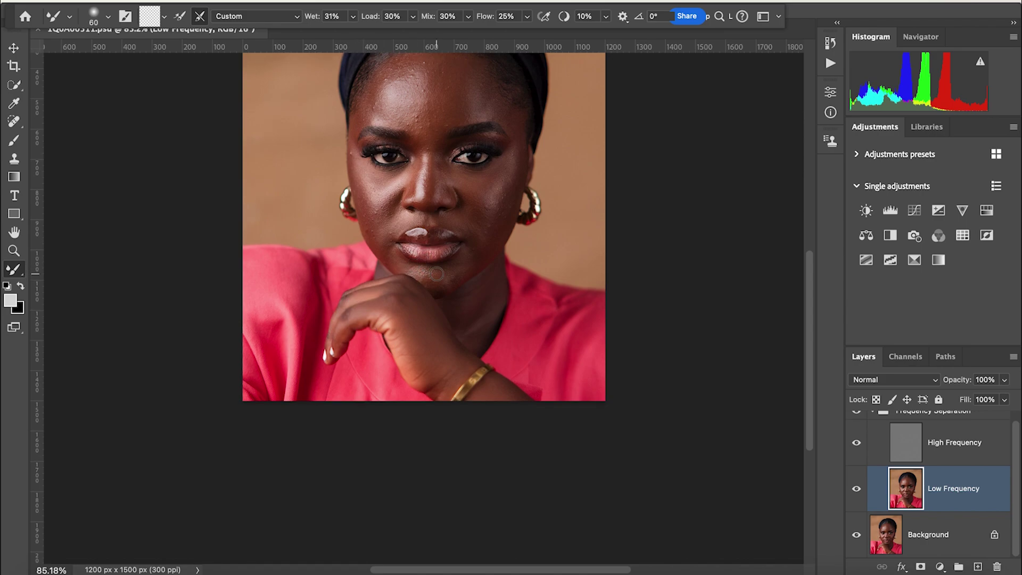
- Blend the skin tones beside the subject's left nostril, adjusting the Mixer Brush size to fit the area
{"action": "key", "text": "bracketright"}
{"action": "key", "text": "bracketright"}
{"action": "key", "text": "bracketright"}
{"action": "key", "text": "bracketleft"}
{"action": "key", "text": "bracketleft"}
{"action": "key", "text": "bracketright"}
{"action": "left_click_drag", "start_coordinate": [449, 196], "coordinate": [453, 219]}
- Smooth the subject's left cheek beside the mouth, and reduce the Mixer Brush to 10 px for fine areas
{"action": "key", "text": "bracketright"}
{"action": "mouse_move", "coordinate": [487, 235]}
{"action": "left_mouse_down"}
{"action": "mouse_move", "coordinate": [496, 231]}
{"action": "mouse_move", "coordinate": [484, 251]}
{"action": "left_mouse_up"}
{"action": "key", "text": "bracketright"}
{"action": "key", "text": "bracketright"}
{"action": "key", "text": "bracketleft"}
{"action": "scroll", "coordinate": [381, 215], "scroll_direction": "up", "scroll_amount": 2}
{"action": "key", "text": "bracketleft"}
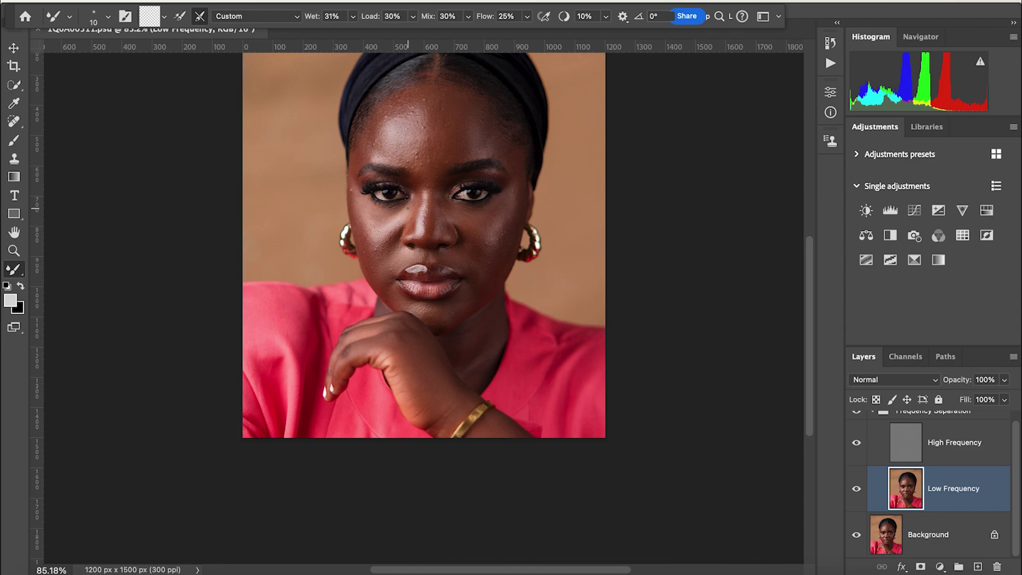
- Blend from beneath the subject's right eye to the left cheek, varying the Mixer Brush size and ending at 45 px
{"action": "key", "text": "bracketleft"}
{"action": "key", "text": "bracketright"}
{"action": "key", "text": "bracketright"}
{"action": "key", "text": "bracketright"}
{"action": "key", "text": "bracketright"}
{"action": "key", "text": "bracketleft"}
{"action": "key", "text": "bracketleft"}
{"action": "key", "text": "bracketright"}
{"action": "key", "text": "bracketright"}
{"action": "key", "text": "bracketleft"}
{"action": "key", "text": "bracketleft"}
{"action": "key", "text": "bracketright"}
{"action": "key", "text": "bracketright"}
{"action": "key", "text": "bracketright"}
{"action": "key", "text": "bracketright"}
{"action": "key", "text": "bracketright"}
{"action": "key", "text": "bracketright"}
{"action": "key", "text": "bracketright"}
{"action": "key", "text": "bracketright"}
{"action": "key", "text": "bracketright"}
{"action": "key", "text": "bracketright"}
{"action": "key", "text": "bracketleft"}
{"action": "key", "text": "bracketleft"}
{"action": "key", "text": "bracketleft"}
{"action": "key", "text": "bracketleft"}
{"action": "key", "text": "bracketleft"}
{"action": "key", "text": "bracketleft"}
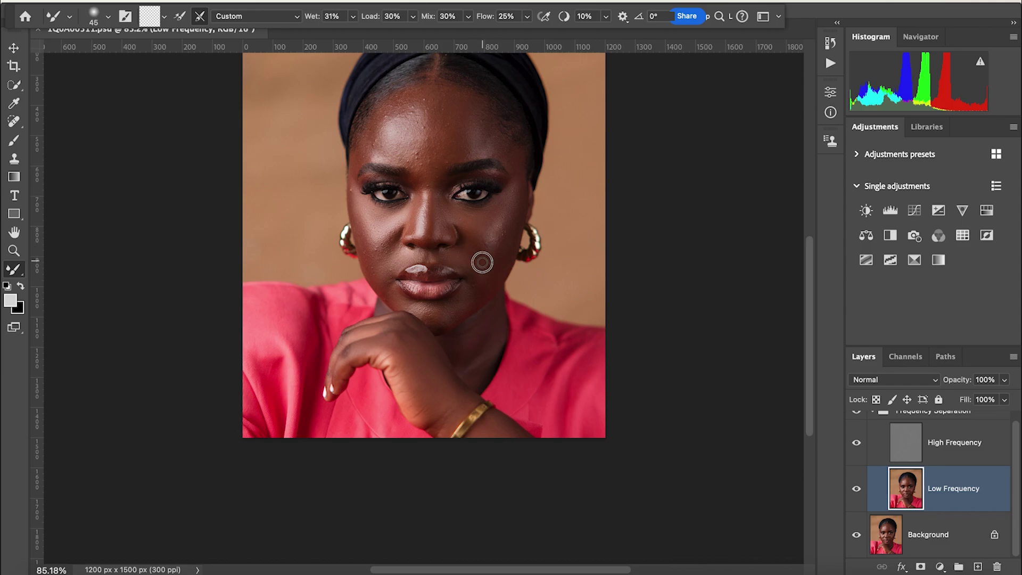
- Enlarge the Mixer Brush to 70 px and blend the upper cheek below the subject's left eye
{"action": "key", "text": "bracketright"}
{"action": "key", "text": "bracketright"}
{"action": "key", "text": "bracketright"}
{"action": "key", "text": "bracketright"}
{"action": "key", "text": "bracketright"}
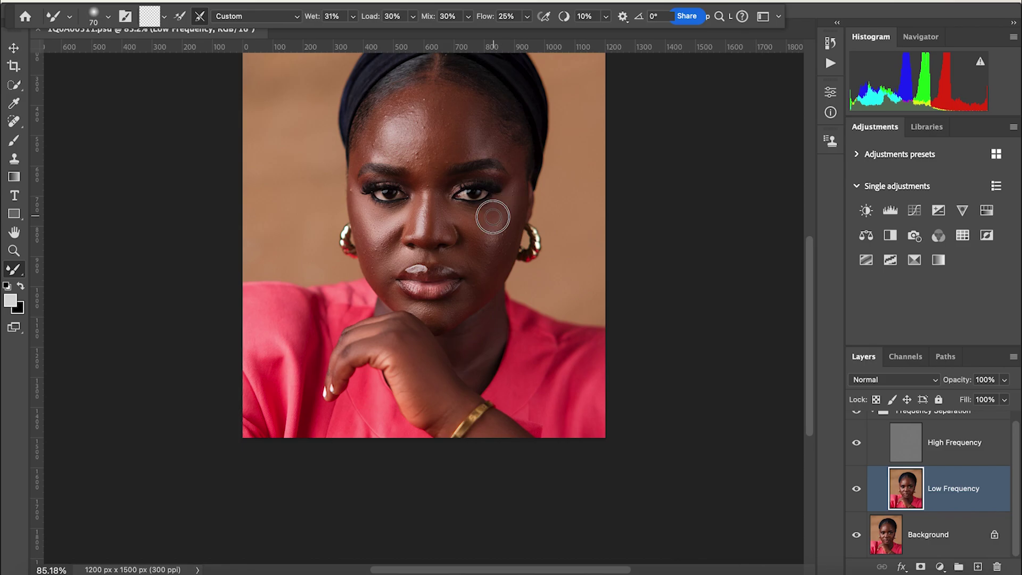
- Smooth the subject's left cheek near the earring, using Mixer Brush sizes of 80 px and 60 px
{"action": "key", "text": "bracketleft"}
{"action": "key", "text": "bracketleft"}
{"action": "key", "text": "bracketright"}
{"action": "key", "text": "bracketright"}
{"action": "key", "text": "bracketright"}
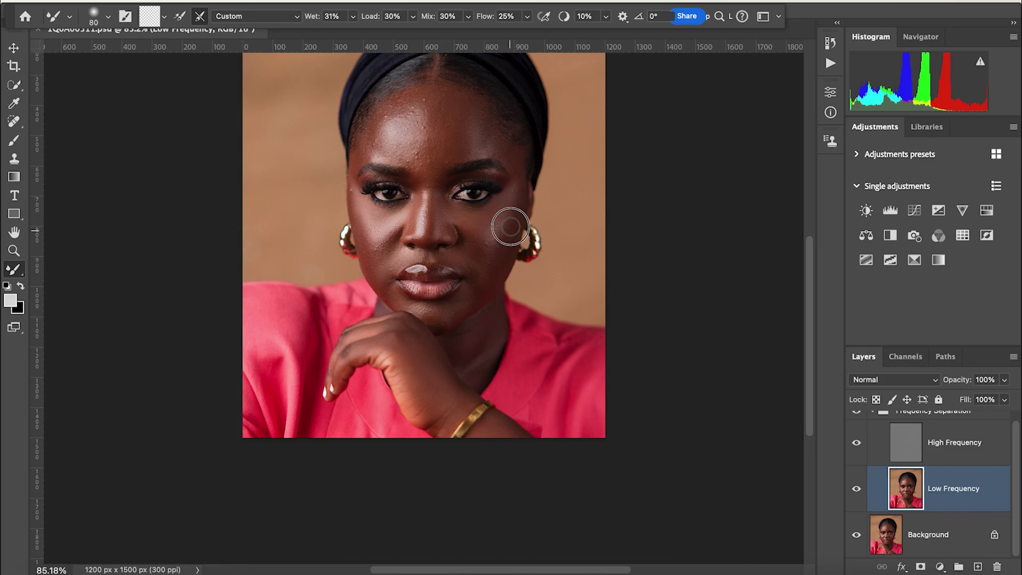
{"action": "key", "text": "bracketleft"}
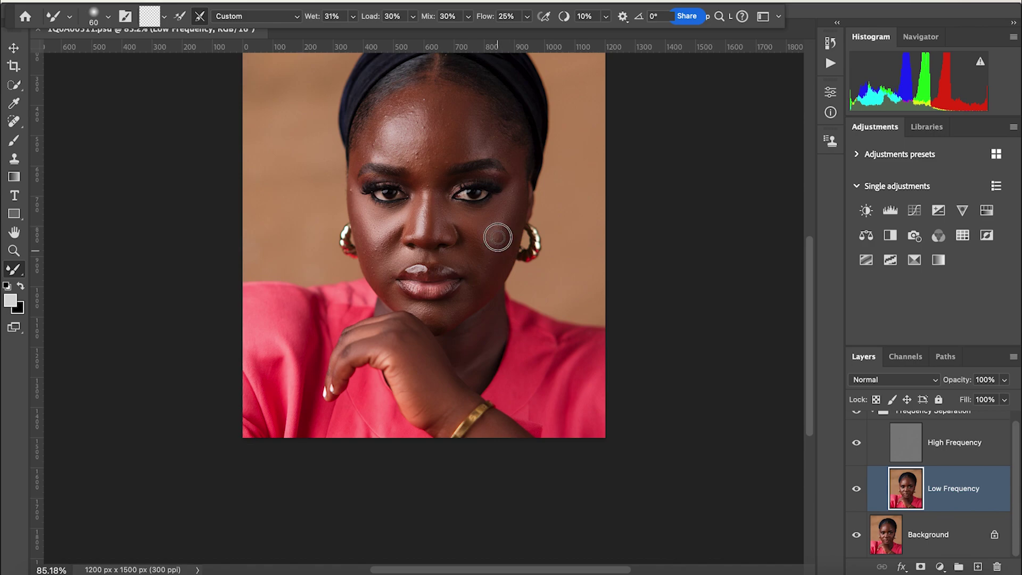
{"action": "key", "text": "bracketleft"}
{"action": "key", "text": "bracketleft"}
{"action": "key", "text": "bracketright"}
- Toggle the Frequency Separation group's visibility off and on twice to compare the retouch with the original
{"action": "scroll", "coordinate": [917, 447], "scroll_direction": "up", "scroll_amount": 1}
{"action": "left_click", "coordinate": [856, 421]}
{"action": "left_click", "coordinate": [856, 422]}
{"action": "left_click", "coordinate": [857, 422]}
{"action": "left_click", "coordinate": [857, 421]}
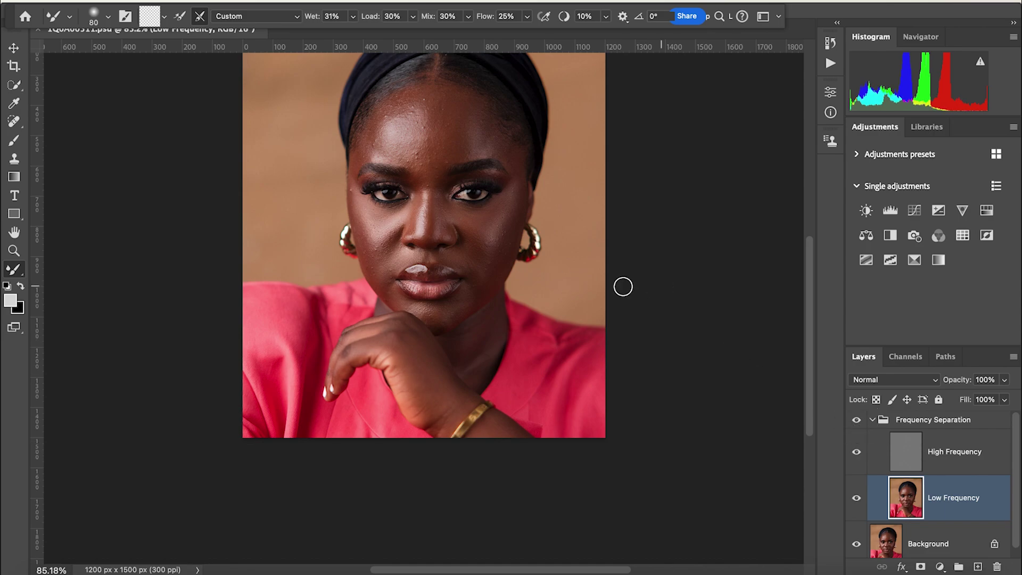
- Blend the forehead above the subject's right eyebrow with the Mixer Brush at 80 px
{"action": "key", "text": "bracketright"}
{"action": "key", "text": "bracketright"}
{"action": "key", "text": "bracketright"}
{"action": "key", "text": "bracketright"}
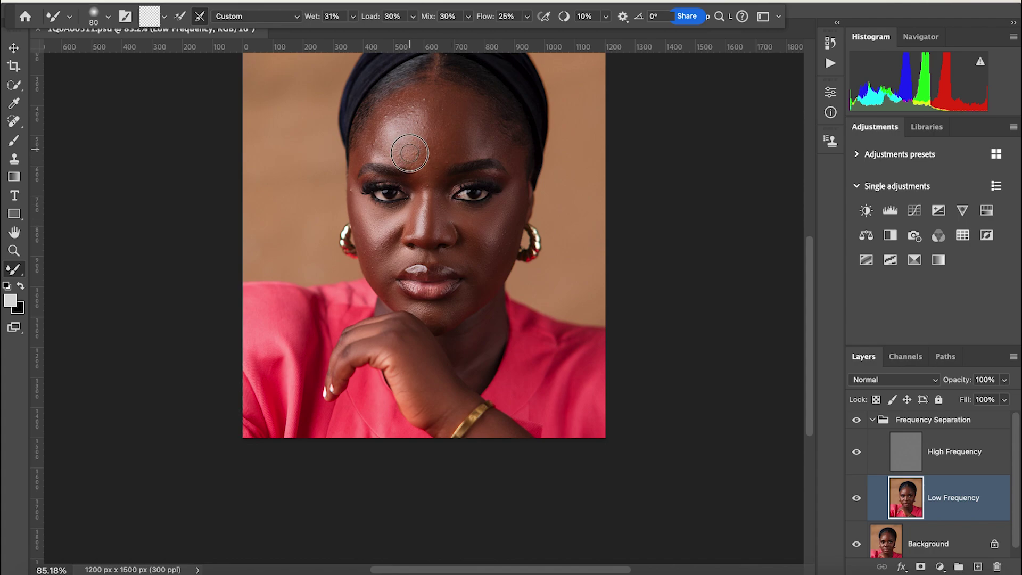
- Smooth the skin toward the subject's right temple, adjusting the Mixer Brush size to 70 px
{"action": "key", "text": "bracketright"}
{"action": "key", "text": "bracketright"}
{"action": "key", "text": "bracketleft"}
{"action": "key", "text": "bracketleft"}
{"action": "key", "text": "bracketleft"}
{"action": "key", "text": "bracketleft"}
{"action": "key", "text": "bracketright"}
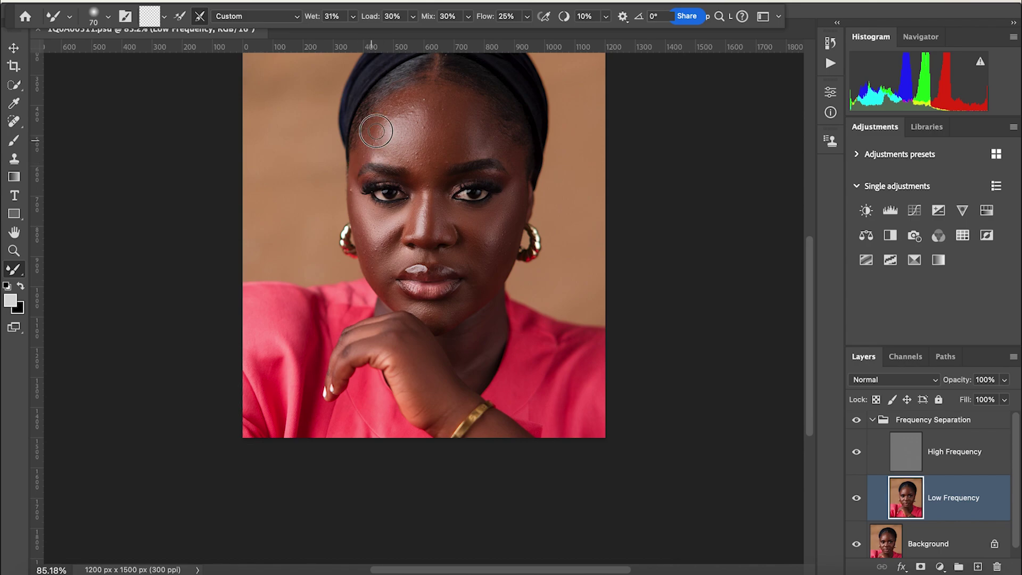
- Reduce the Mixer Brush to 35 px and blend across the upper forehead just below the hairline
{"action": "key", "text": "bracketleft"}
{"action": "scroll", "coordinate": [75, 448], "scroll_direction": "up", "scroll_amount": 1}
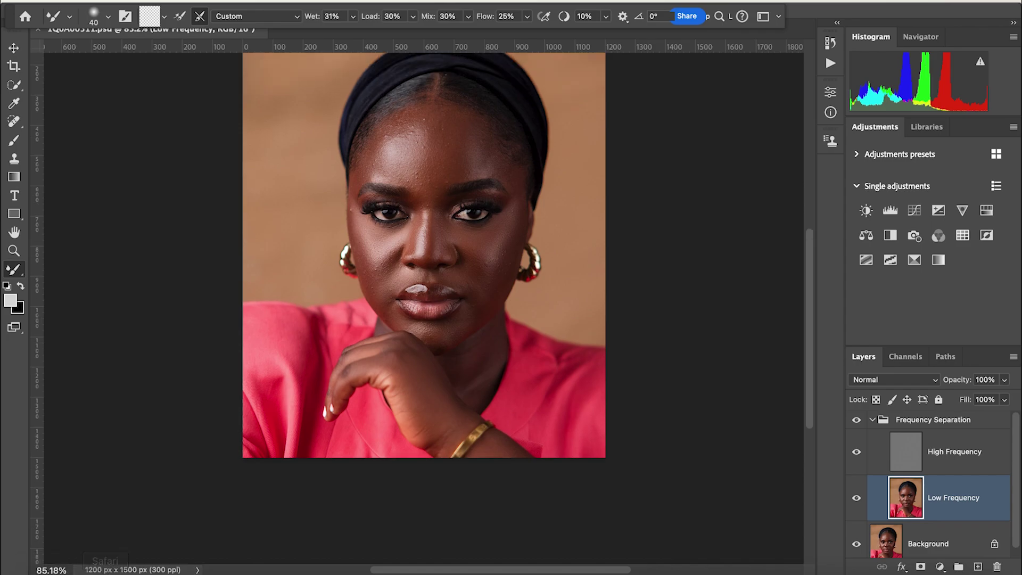
{"action": "scroll", "coordinate": [426, 123], "scroll_direction": "up", "scroll_amount": 1}
{"action": "key", "text": "bracketleft"}
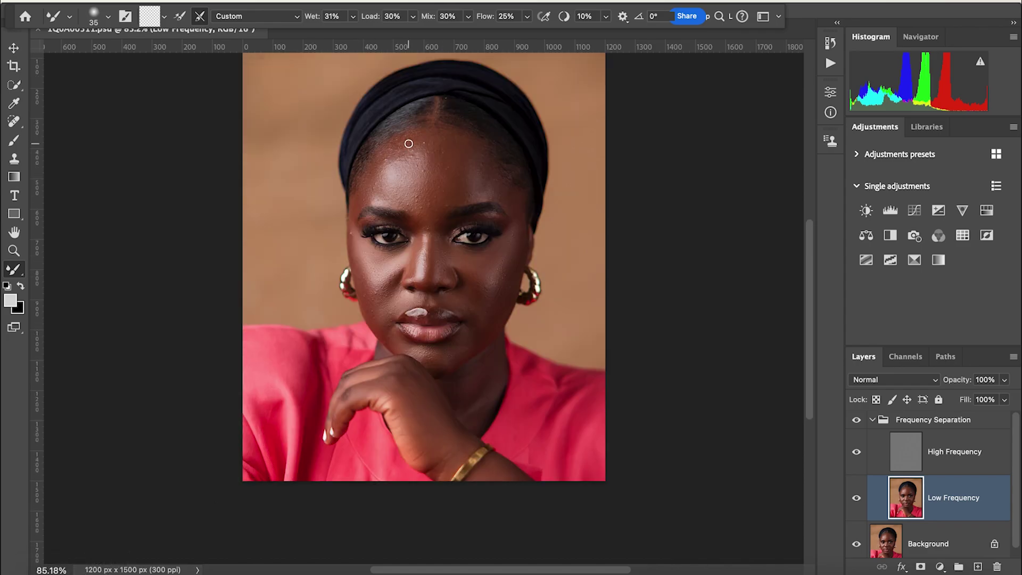
{"action": "mouse_move", "coordinate": [392, 153]}
{"action": "left_mouse_down"}
{"action": "mouse_move", "coordinate": [418, 140]}
{"action": "mouse_move", "coordinate": [391, 155]}
{"action": "mouse_move", "coordinate": [403, 143]}
{"action": "mouse_move", "coordinate": [446, 146]}
{"action": "left_mouse_up"}
{"action": "key", "text": "bracketleft"}
- Blend the forehead highlight above the subject's right eye, using Mixer Brush sizes of 125 px and 80 px
{"action": "key", "text": "bracketright"}
{"action": "key", "text": "bracketright"}
{"action": "key", "text": "bracketright"}
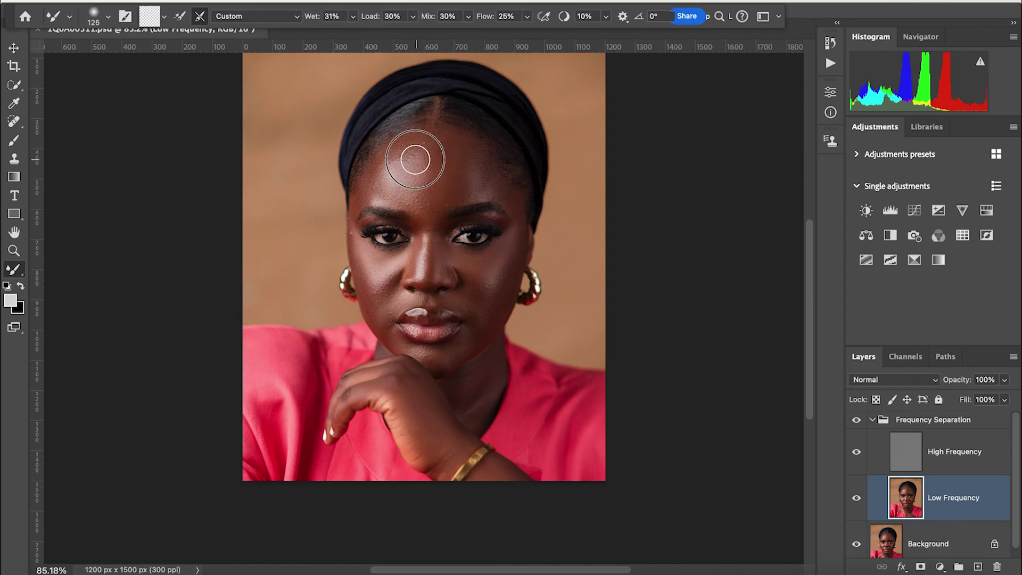
{"action": "key", "text": "bracketleft"}
{"action": "key", "text": "bracketleft"}
{"action": "key", "text": "bracketleft"}
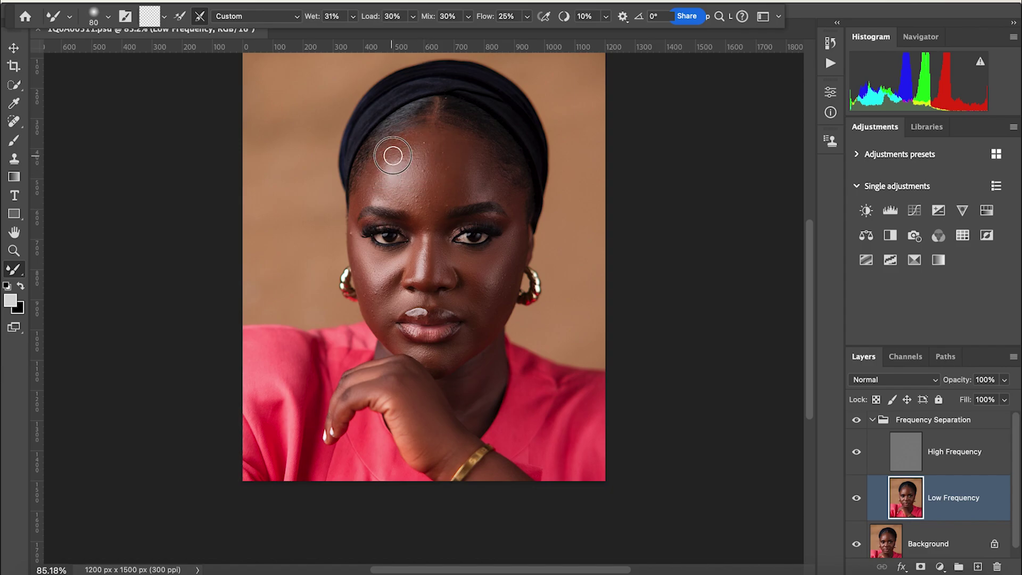
- Continue smoothing across to the subject's left side of the forehead with the Mixer Brush at 90 px
{"action": "key", "text": "bracketright"}
{"action": "key", "text": "bracketright"}
{"action": "key", "text": "bracketleft"}
{"action": "key", "text": "bracketleft"}
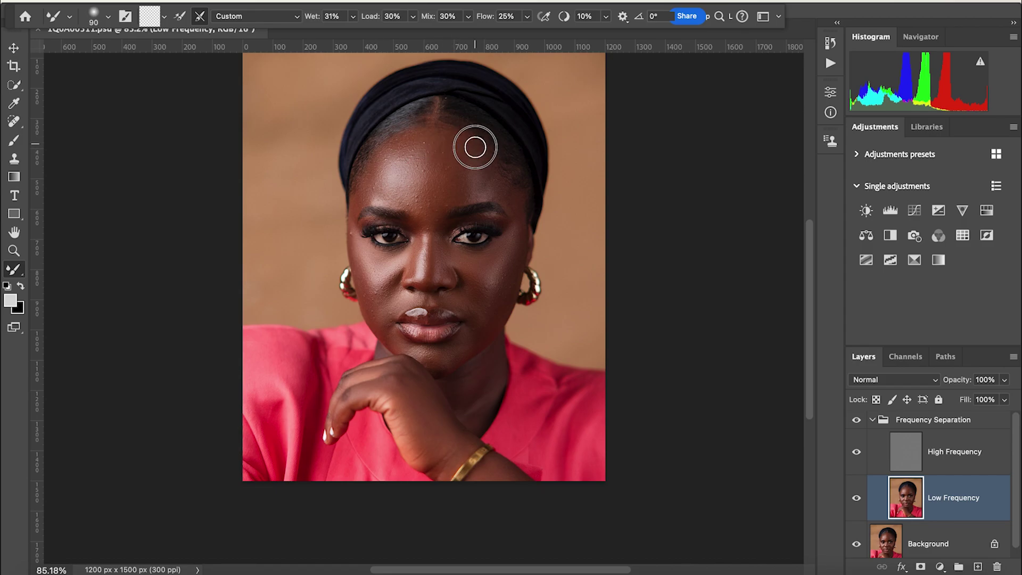
- Enlarge the Mixer Brush to 150 px and blend the subject's left temple beside the eyebrow
{"action": "key", "text": "bracketright"}
{"action": "key", "text": "bracketright"}
{"action": "key", "text": "bracketright"}
{"action": "key", "text": "bracketright"}
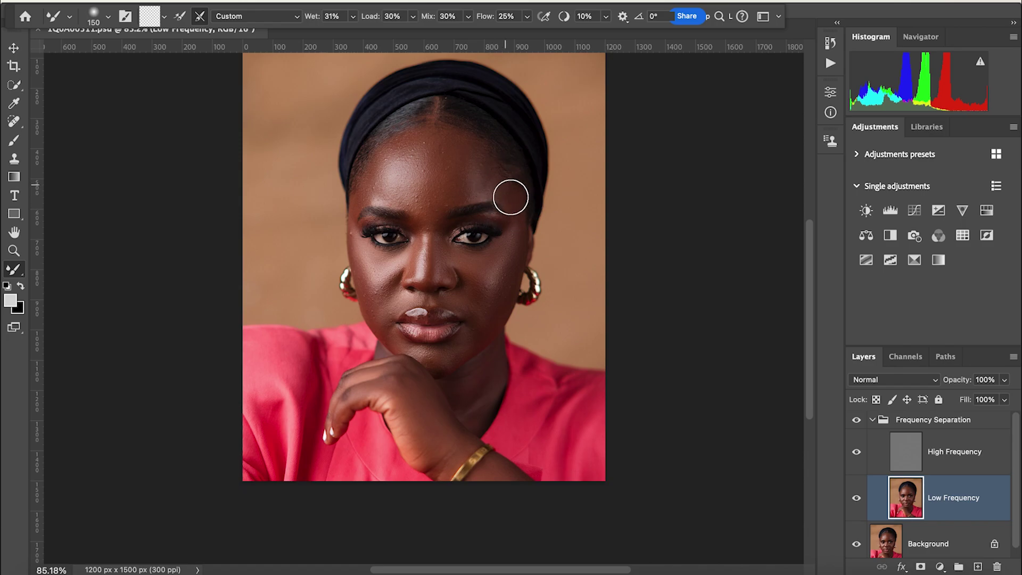
{"action": "key", "text": "bracketleft"}
{"action": "key", "text": "bracketright"}
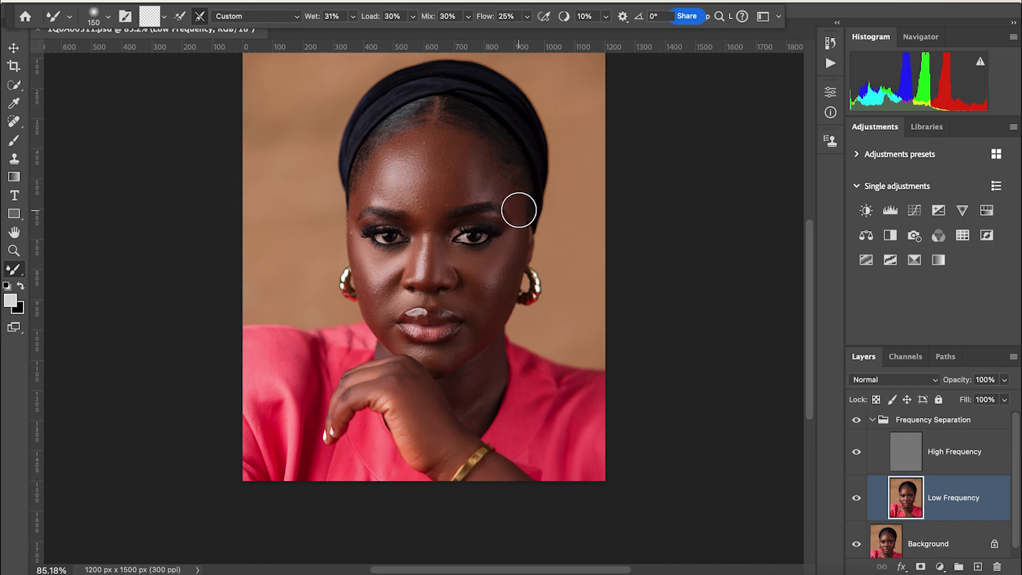
- Reduce the Mixer Brush to 60 px and blend the skin between the eyebrows
{"action": "key", "text": "bracketleft"}
{"action": "key", "text": "bracketleft"}
{"action": "scroll", "coordinate": [541, 222], "scroll_direction": "left", "scroll_amount": 2}
{"action": "key", "text": "bracketleft"}
{"action": "key", "text": "bracketleft"}
{"action": "key", "text": "bracketleft"}
{"action": "key", "text": "bracketleft"}
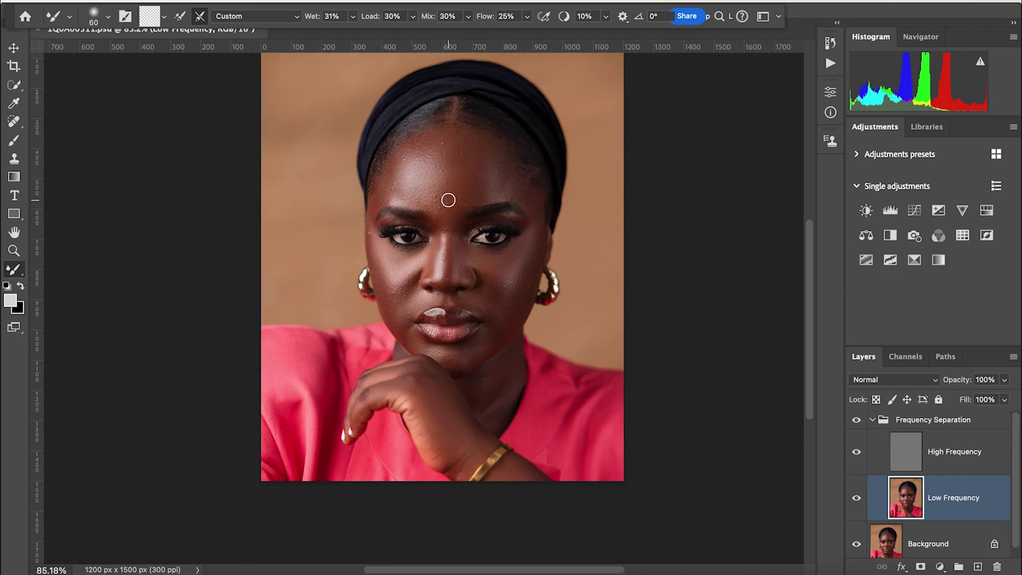
{"action": "key", "text": "bracketright"}
{"action": "key", "text": "bracketright"}
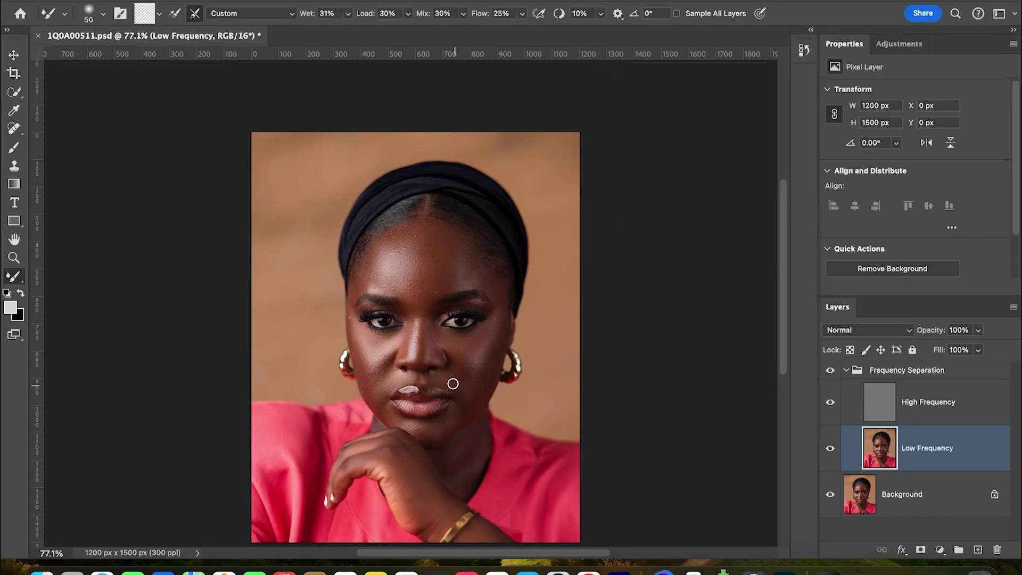
- Blend the highlight on the upper lip, and reduce the Mixer Brush to 40 px
{"action": "key", "text": "bracketright"}
{"action": "left_click_drag", "start_coordinate": [410, 391], "coordinate": [403, 397]}
{"action": "key", "text": "bracketleft"}
{"action": "scroll", "coordinate": [404, 379], "scroll_direction": "up", "scroll_amount": 1}
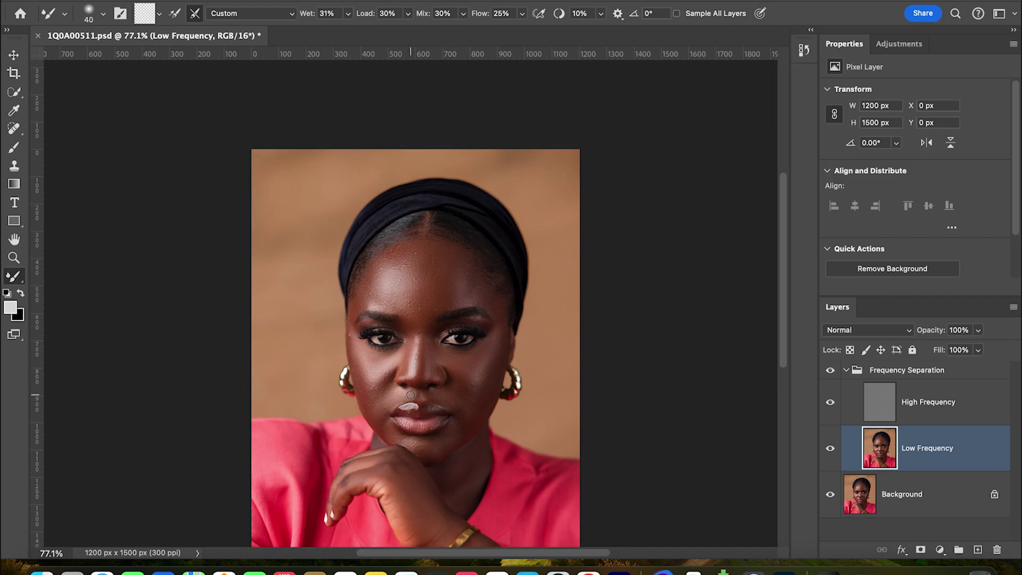
- Blend from above the upper lip to the subject's left lower cheek, enlarging the Mixer Brush to 70 px
{"action": "key", "text": "bracketright"}
{"action": "key", "text": "bracketleft"}
{"action": "key", "text": "bracketright"}
{"action": "key", "text": "bracketright"}
{"action": "key", "text": "bracketright"}
{"action": "key", "text": "bracketright"}
{"action": "key", "text": "bracketright"}
{"action": "key", "text": "bracketright"}
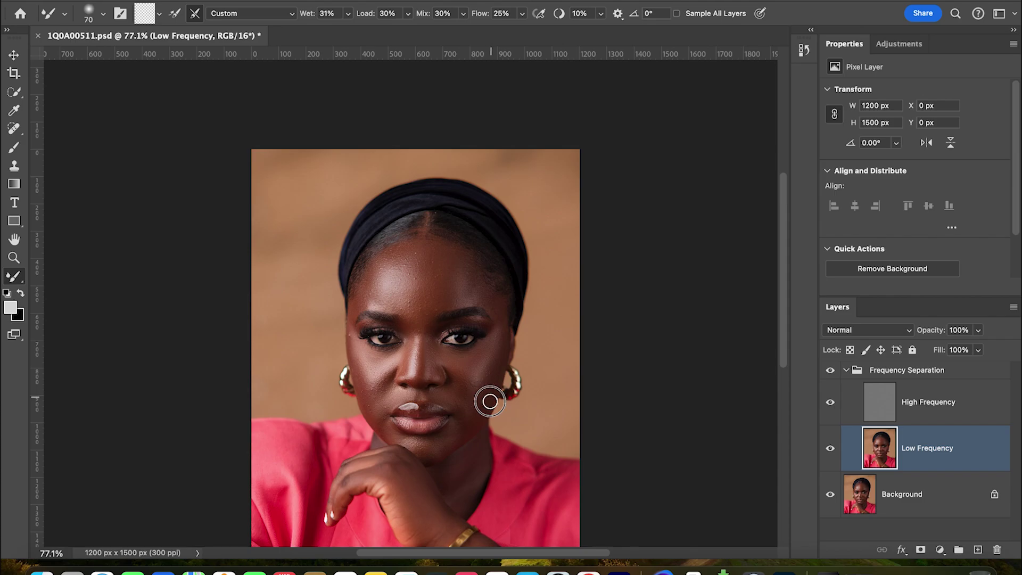
- Smooth the jaw area beside the subject's left mouth corner with the Mixer Brush at 50 px
{"action": "key", "text": "bracketleft"}
{"action": "key", "text": "bracketleft"}
{"action": "key", "text": "bracketleft"}
{"action": "key", "text": "bracketleft"}
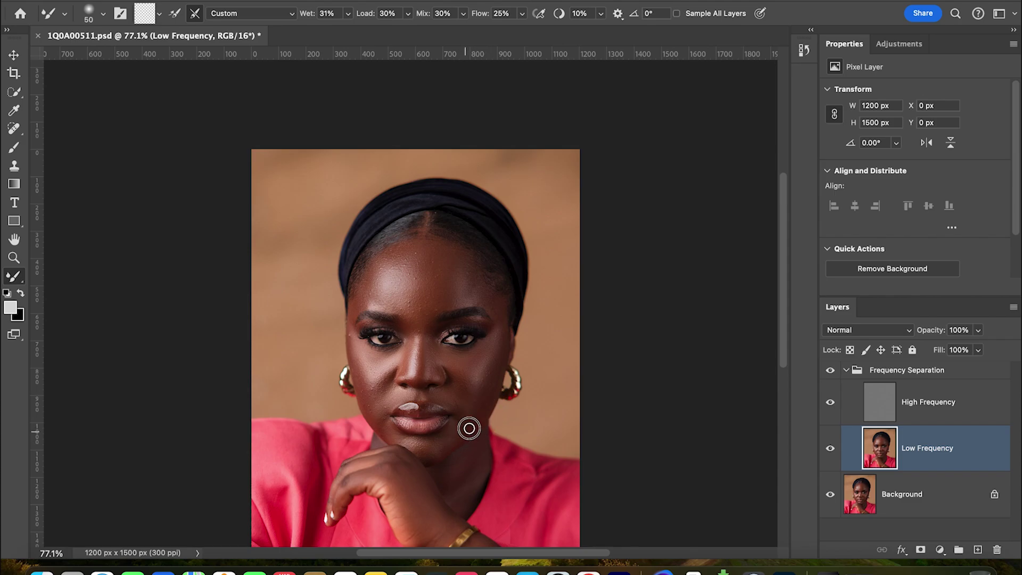
- Enlarge the Mixer Brush to 125 px and blend the subject's right side of the forehead
{"action": "key", "text": "bracketright"}
{"action": "key", "text": "bracketright"}
{"action": "key", "text": "bracketright"}
{"action": "key", "text": "bracketright"}
{"action": "key", "text": "bracketright"}
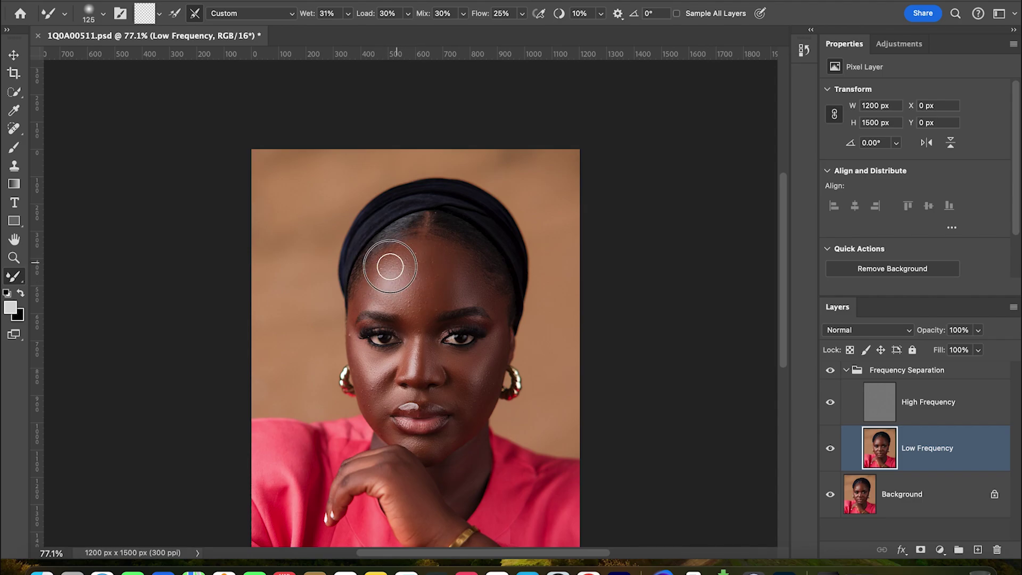
{"action": "key", "text": "bracketleft"}
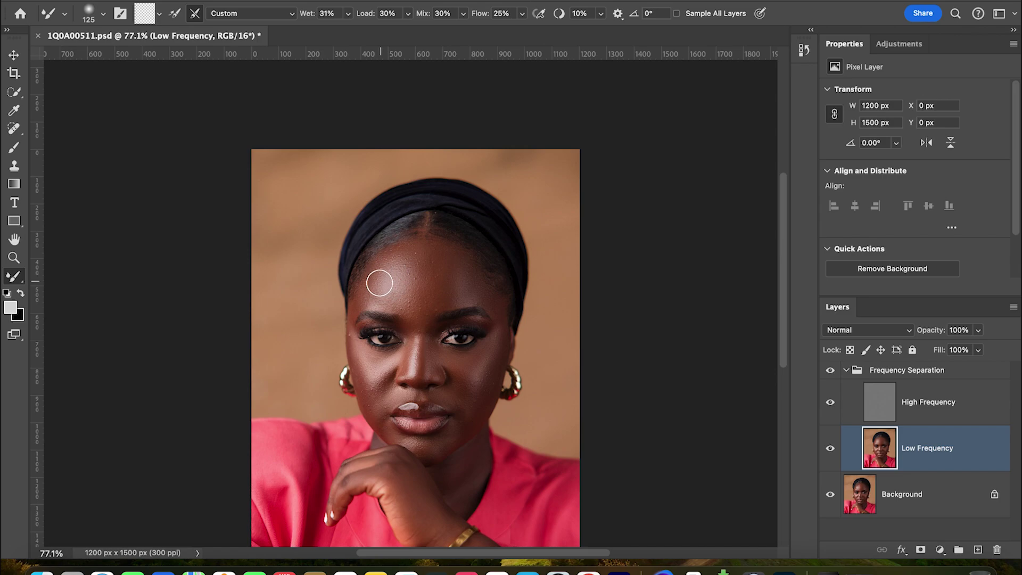
- Adjust the Mixer Brush size and blend across the upper forehead below the hairline on the Low Frequency layer
{"action": "key", "text": "bracketleft"}
{"action": "key", "text": "bracketleft"}
{"action": "key", "text": "bracketleft"}
{"action": "key", "text": "bracketright"}
{"action": "key", "text": "bracketright"}
{"action": "key", "text": "bracketright"}
{"action": "key", "text": "bracketright"}
{"action": "left_click_drag", "start_coordinate": [402, 233], "coordinate": [449, 244]}
- Vary the Mixer Brush size for touching up larger and smaller facial areas, ending at 45 px
{"action": "key", "text": "bracketleft"}
{"action": "key", "text": "bracketleft"}
{"action": "key", "text": "bracketleft"}
{"action": "key", "text": "bracketleft"}
{"action": "key", "text": "bracketright"}
{"action": "key", "text": "bracketright"}
{"action": "key", "text": "bracketright"}
{"action": "key", "text": "bracketright"}
{"action": "key", "text": "bracketright"}
{"action": "key", "text": "bracketright"}
{"action": "key", "text": "bracketleft"}
{"action": "key", "text": "bracketleft"}
{"action": "key", "text": "bracketleft"}
{"action": "key", "text": "bracketright"}
{"action": "key", "text": "bracketright"}
{"action": "key", "text": "bracketright"}
{"action": "key", "text": "bracketleft"}
{"action": "key", "text": "bracketleft"}
{"action": "key", "text": "bracketleft"}
{"action": "key", "text": "bracketleft"}
{"action": "key", "text": "bracketleft"}
{"action": "key", "text": "bracketleft"}
{"action": "key", "text": "bracketleft"}
{"action": "key", "text": "bracketleft"}
{"action": "key", "text": "bracketleft"}
{"action": "key", "text": "bracketright"}
{"action": "key", "text": "bracketright"}
- Compare the face with and without the Frequency Separation group
{"action": "scroll", "coordinate": [578, 367], "scroll_direction": "down", "scroll_amount": 2}
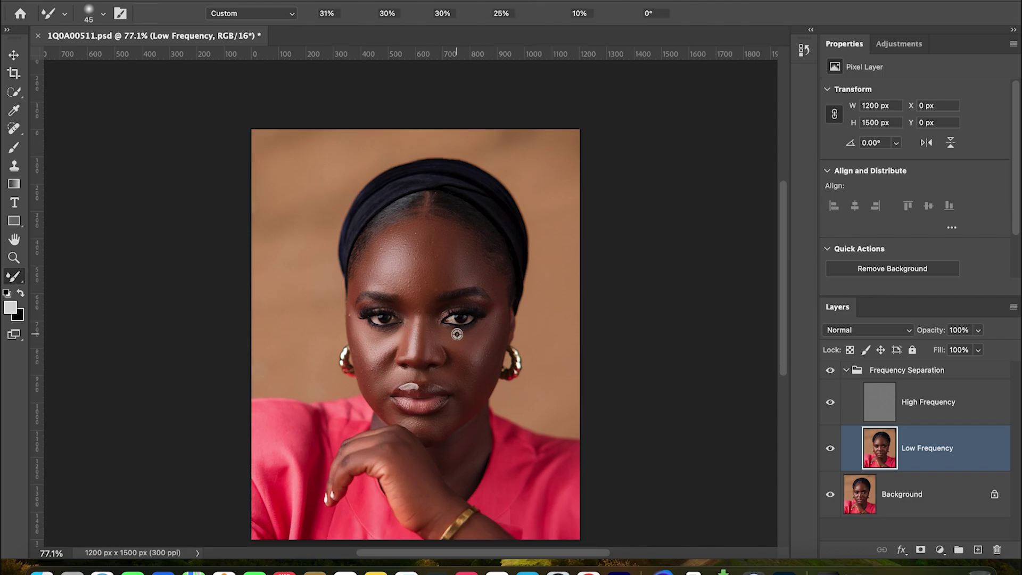
{"action": "scroll", "coordinate": [457, 334], "scroll_direction": "up", "scroll_amount": 5}
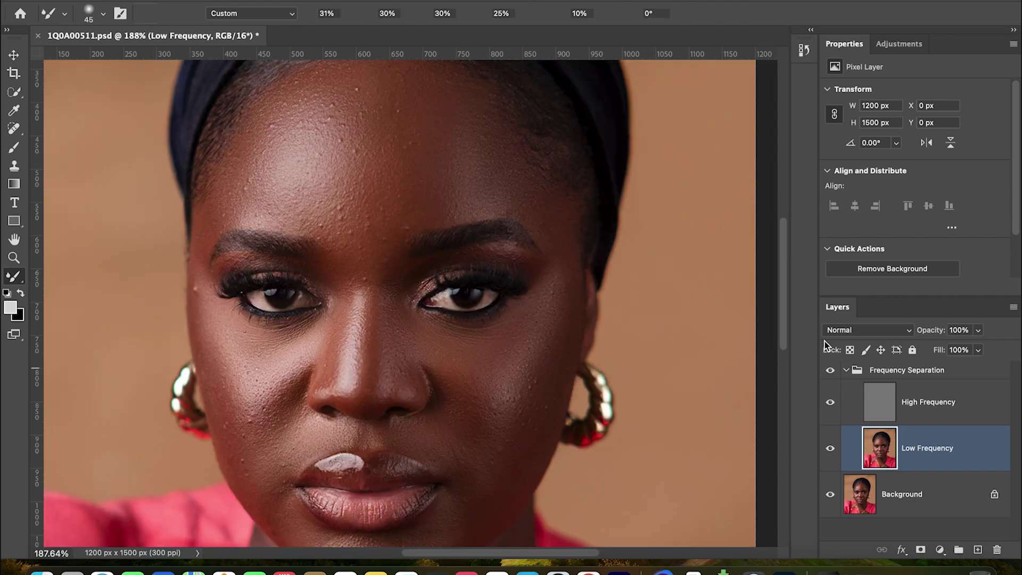
{"action": "left_click", "coordinate": [830, 372]}
{"action": "left_click", "coordinate": [829, 373]}
{"action": "left_click", "coordinate": [830, 373]}
{"action": "left_click", "coordinate": [829, 373]}
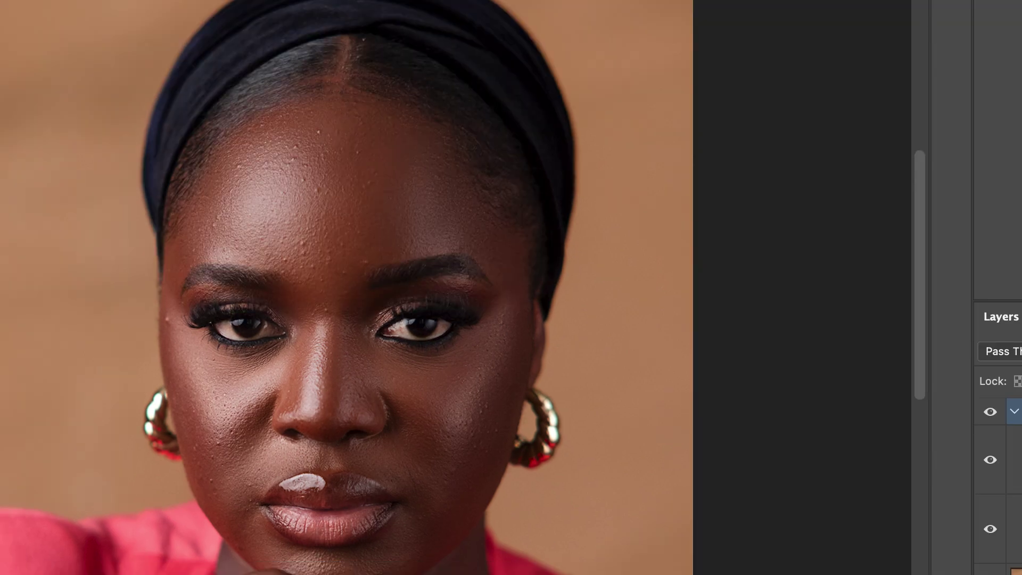
- Select the High Frequency layer and set the Clone Stamp brush hardness to 70%
{"action": "key", "text": "alt+bracketleft"}
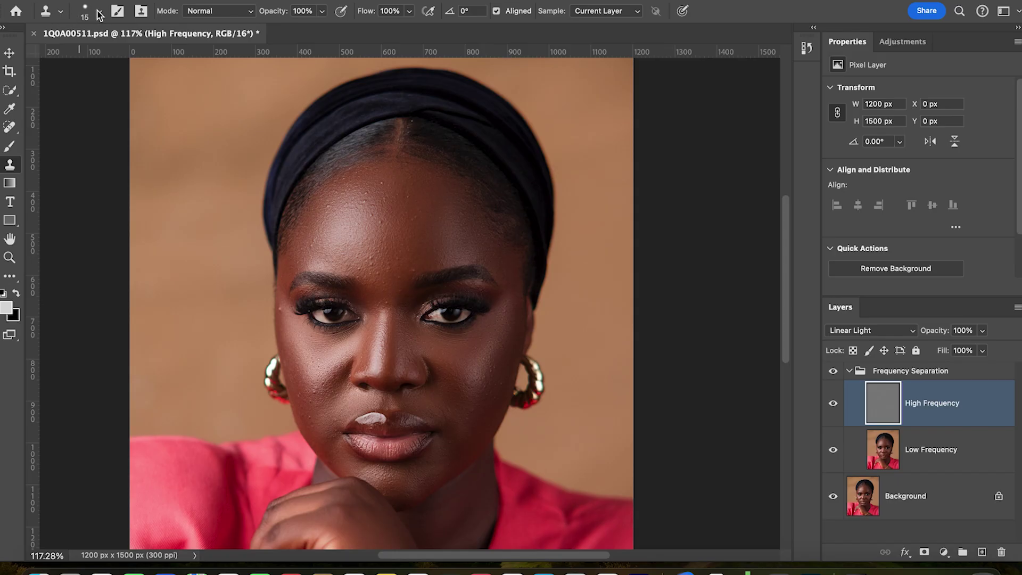
{"action": "left_click", "coordinate": [99, 11]}
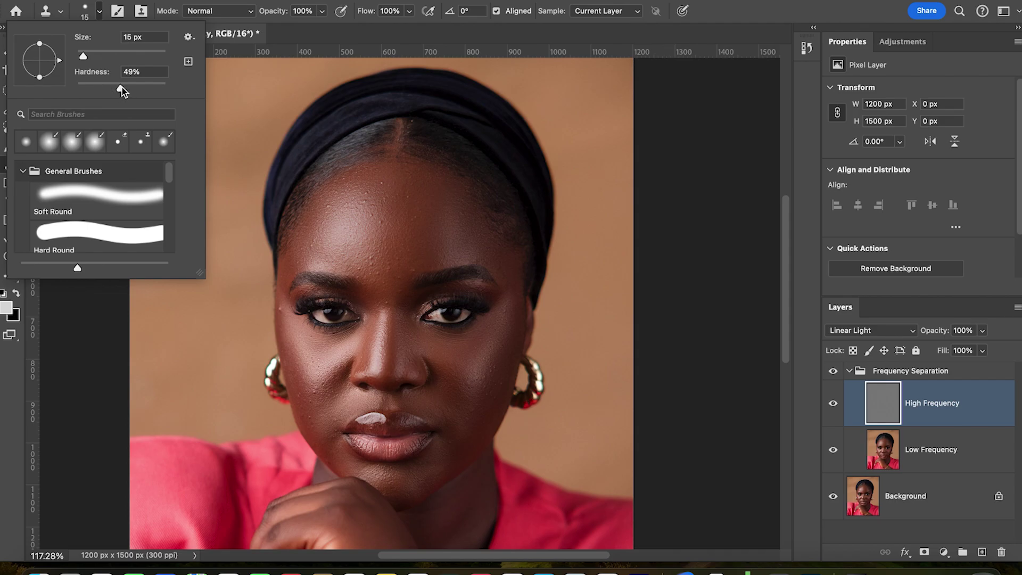
{"action": "scroll", "coordinate": [121, 88], "scroll_direction": "right", "scroll_amount": 2}
{"action": "left_click_drag", "start_coordinate": [122, 88], "coordinate": [127, 91]}
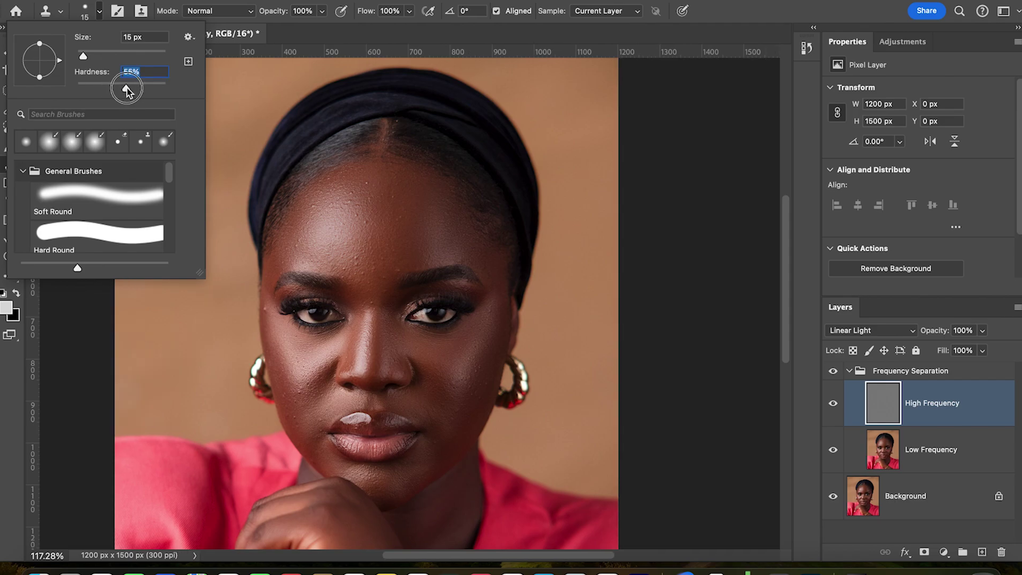
{"action": "mouse_move", "coordinate": [132, 88]}
{"action": "left_mouse_down"}
{"action": "mouse_move", "coordinate": [58, 91]}
{"action": "mouse_move", "coordinate": [132, 92]}
{"action": "left_mouse_up"}
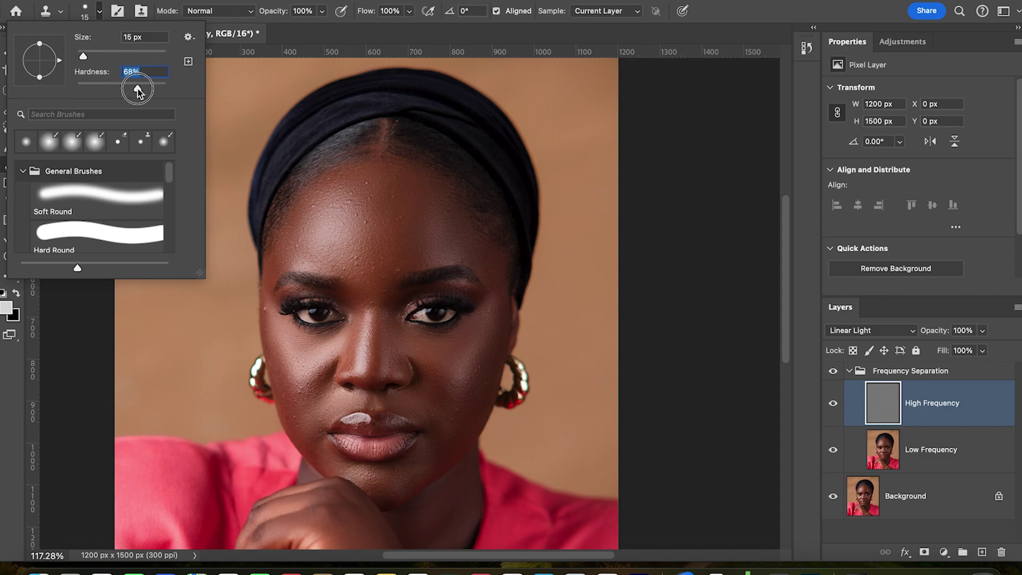
{"action": "left_click_drag", "start_coordinate": [137, 88], "coordinate": [139, 90]}
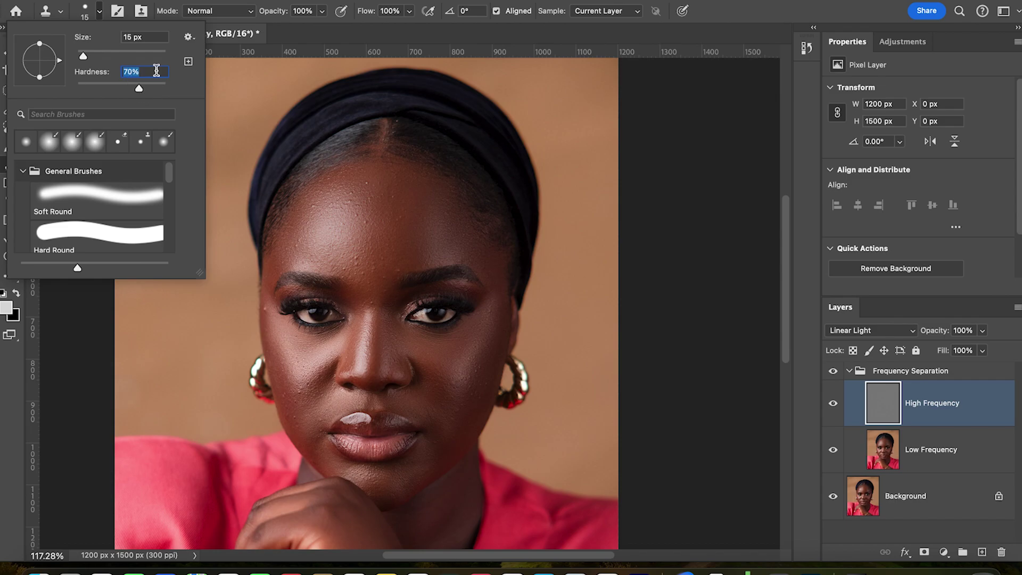
{"action": "left_click", "coordinate": [365, 209]}
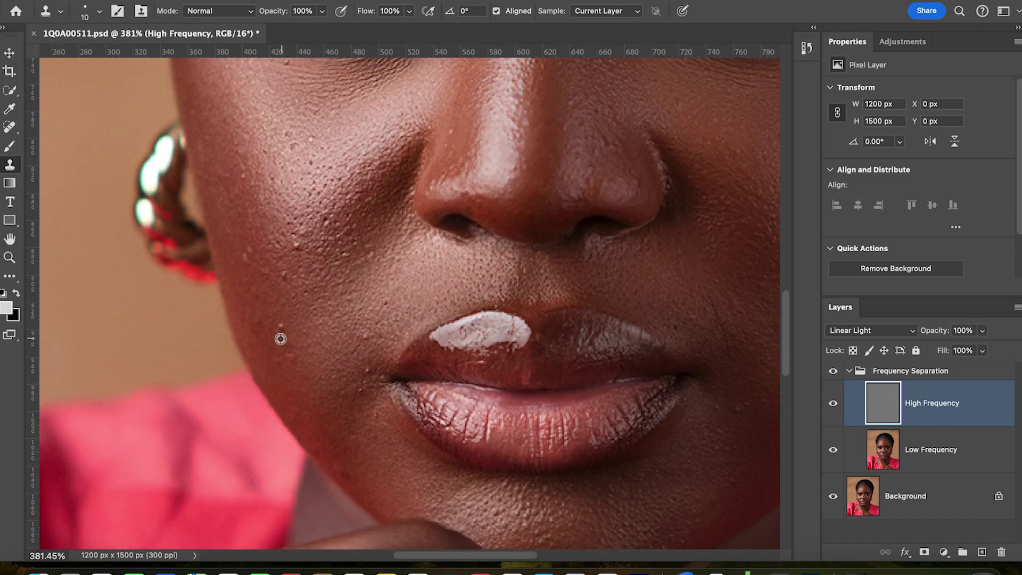
- Clone clean skin texture over the blemishes on the subject's right lower cheek using a 10 px Clone Stamp
{"action": "left_click", "coordinate": [281, 338], "text": "alt"}
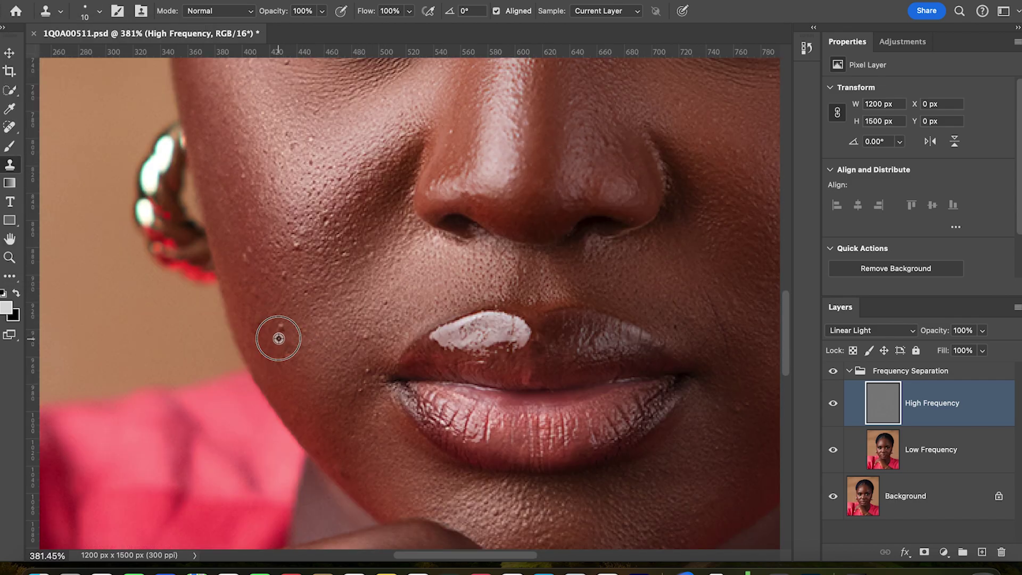
{"action": "left_click", "coordinate": [281, 326]}
{"action": "left_click", "coordinate": [284, 282]}
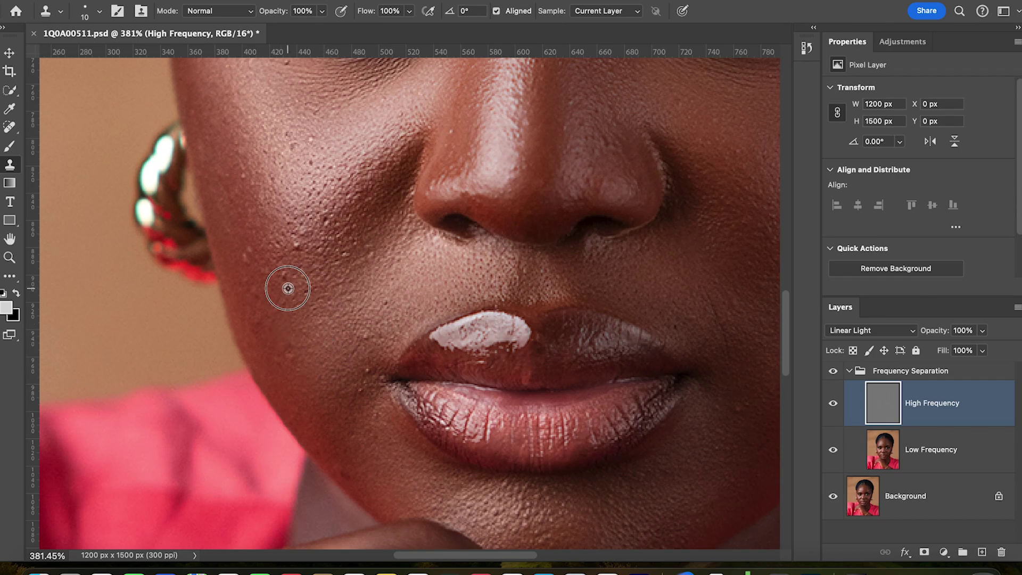
{"action": "left_click", "coordinate": [298, 253]}
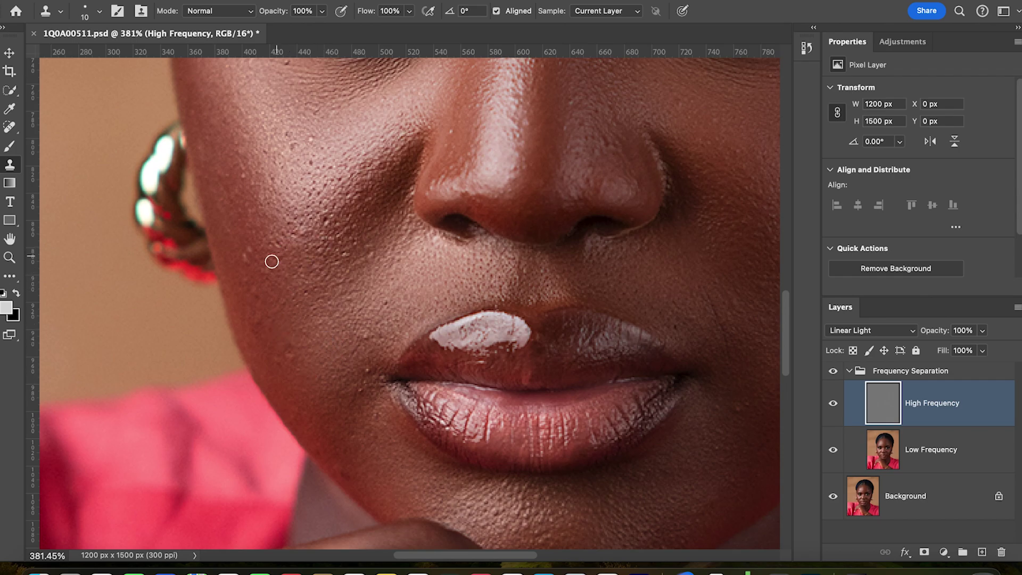
{"action": "left_click", "coordinate": [250, 268], "text": "alt"}
{"action": "left_click", "coordinate": [362, 349]}
{"action": "left_click", "coordinate": [400, 312]}
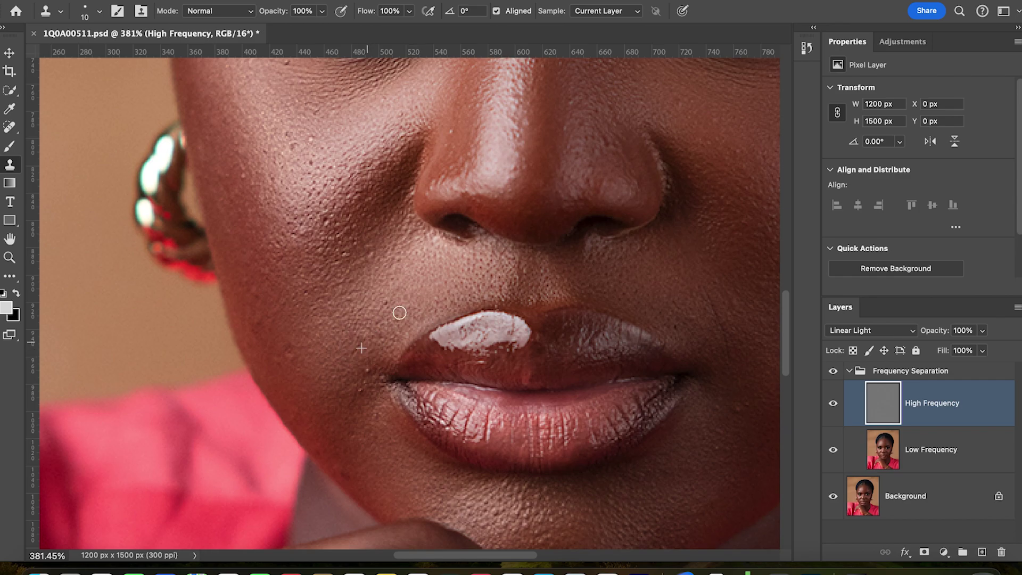
{"action": "left_click", "coordinate": [362, 389]}
- Clone out the bump beside the outer corner of the subject's right eye
{"action": "scroll", "coordinate": [362, 389], "scroll_direction": "up", "scroll_amount": 5}
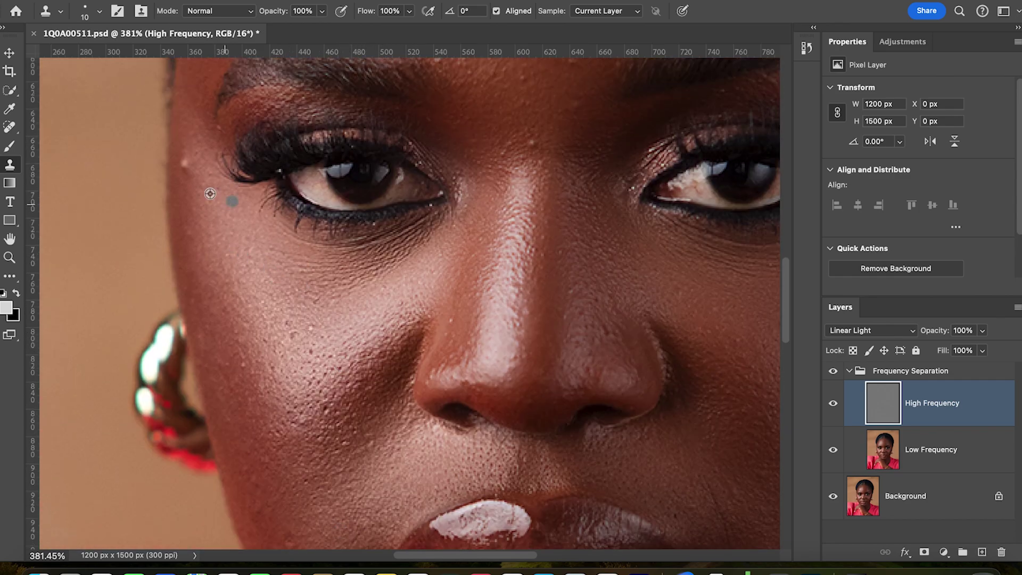
{"action": "left_click", "coordinate": [184, 160]}
{"action": "left_click", "coordinate": [214, 189], "text": "alt"}
- Clone smooth skin texture over the bumps on the subject's left cheek, from the jaw to below the eye
{"action": "scroll", "coordinate": [493, 388], "scroll_direction": "down", "scroll_amount": 4}
{"action": "scroll", "coordinate": [493, 388], "scroll_direction": "right", "scroll_amount": 5}
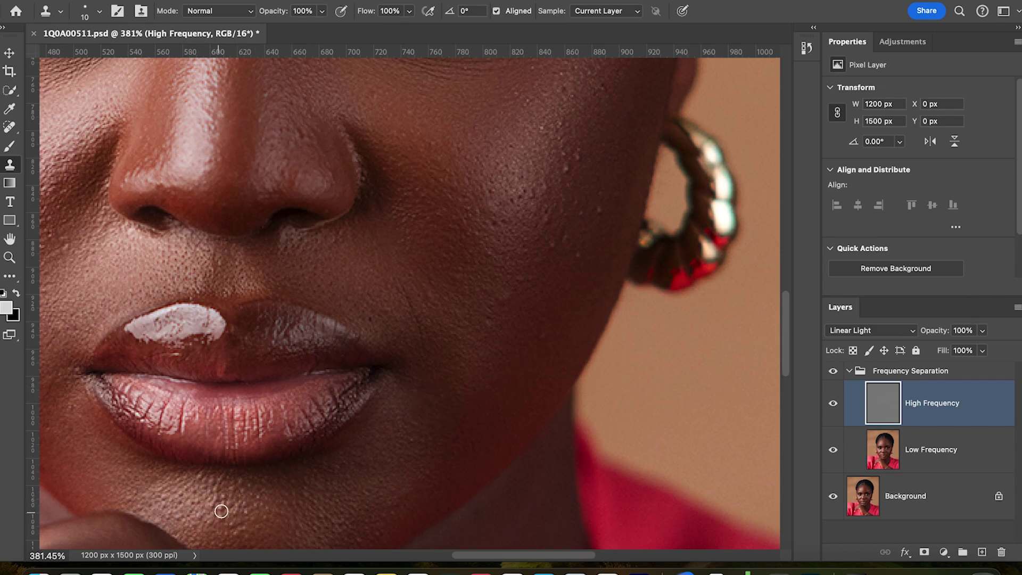
{"action": "left_click", "coordinate": [552, 314], "text": "alt"}
{"action": "scroll", "coordinate": [439, 308], "scroll_direction": "down", "scroll_amount": 3}
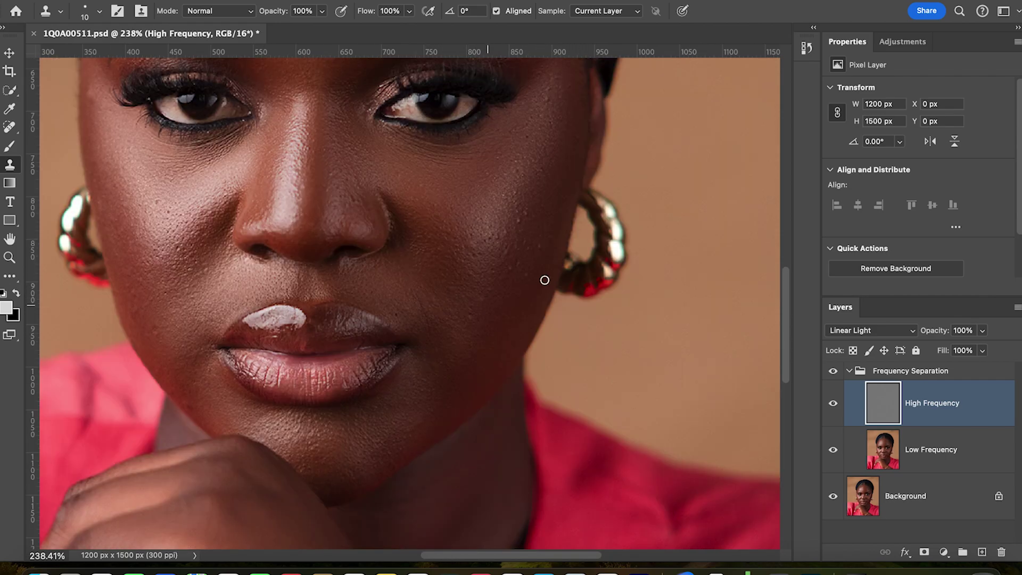
{"action": "scroll", "coordinate": [529, 243], "scroll_direction": "up", "scroll_amount": 4}
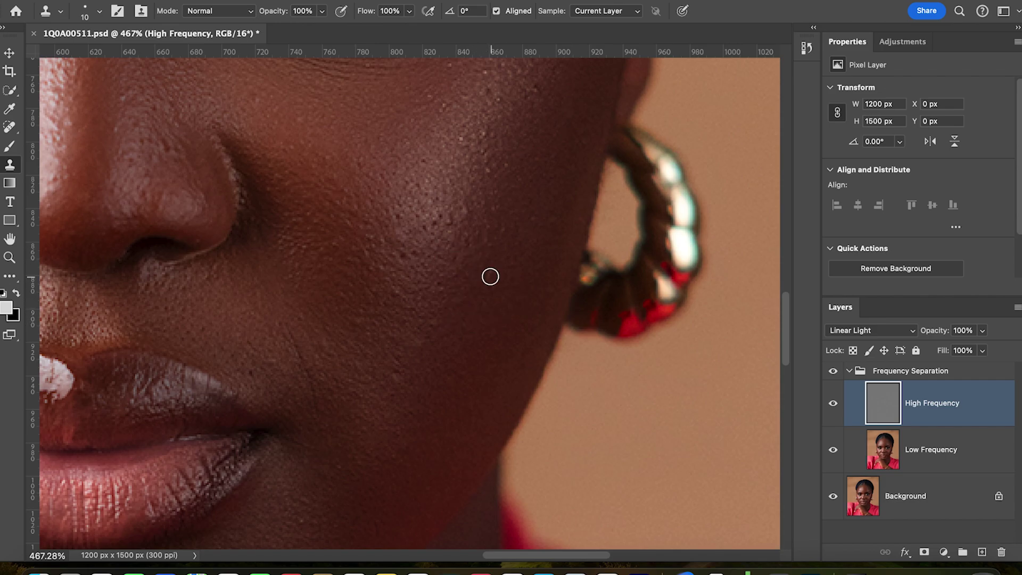
{"action": "scroll", "coordinate": [507, 325], "scroll_direction": "up", "scroll_amount": 2}
{"action": "scroll", "coordinate": [506, 324], "scroll_direction": "up", "scroll_amount": 5}
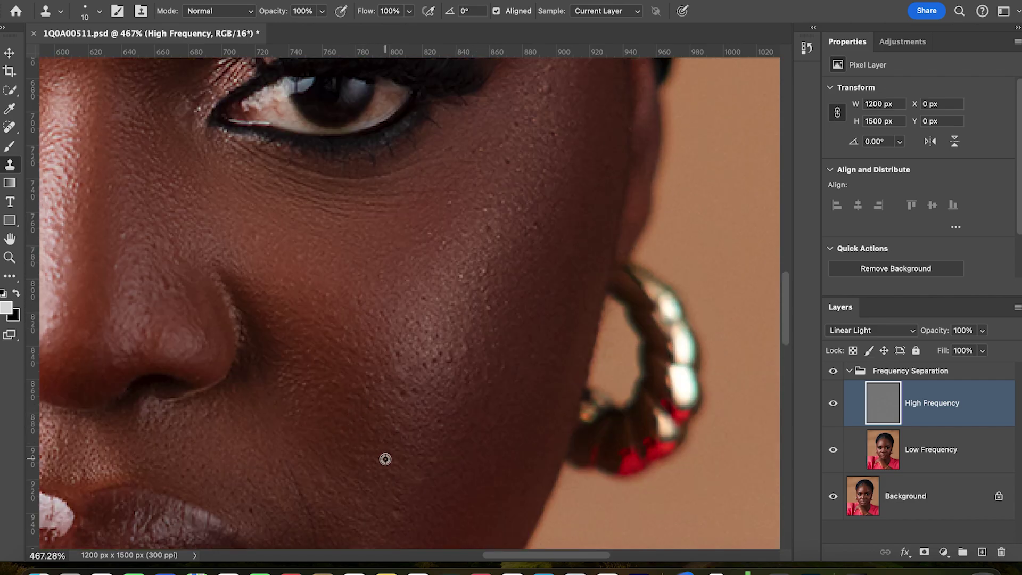
{"action": "left_click", "coordinate": [457, 366], "text": "alt"}
{"action": "left_click", "coordinate": [485, 279]}
{"action": "left_click", "coordinate": [532, 240]}
{"action": "left_click", "coordinate": [513, 179], "text": "alt"}
- Clone away the bumps on the lower forehead between and above the eyebrows
{"action": "scroll", "coordinate": [490, 223], "scroll_direction": "up", "scroll_amount": 3}
{"action": "scroll", "coordinate": [598, 168], "scroll_direction": "up", "scroll_amount": 1}
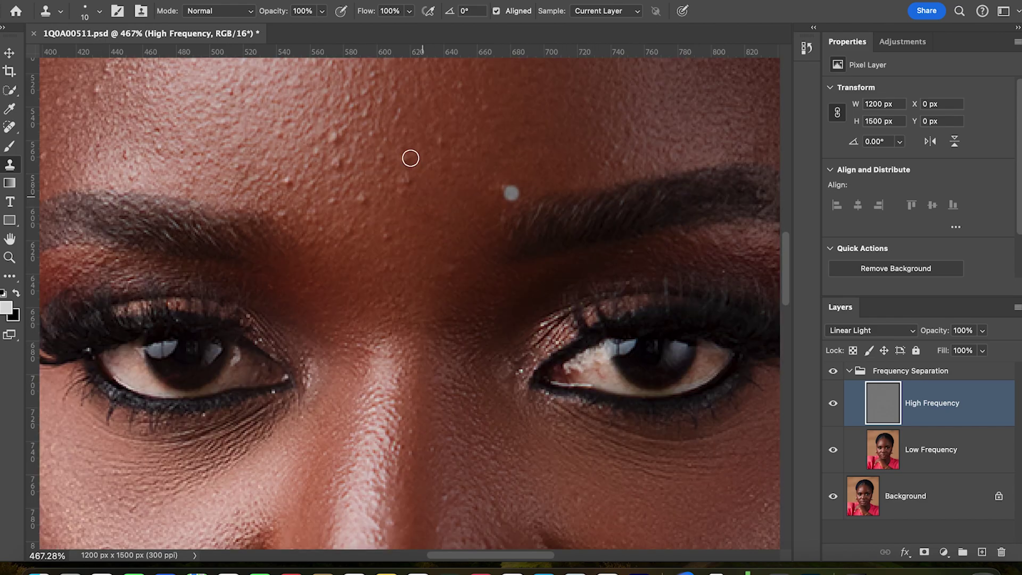
{"action": "left_click", "coordinate": [372, 166]}
{"action": "left_click", "coordinate": [371, 150]}
{"action": "left_click", "coordinate": [345, 190]}
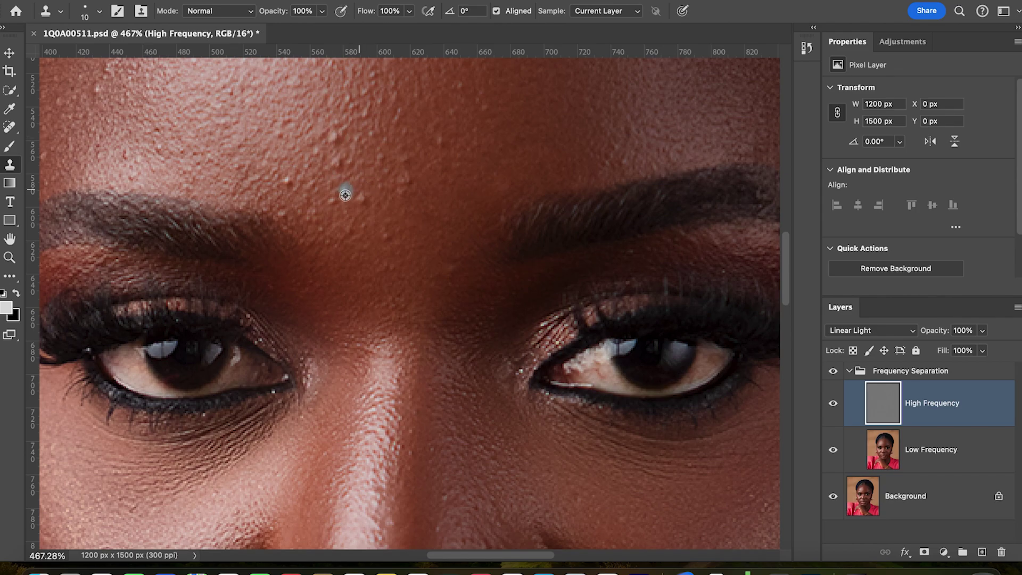
{"action": "left_click", "coordinate": [409, 235]}
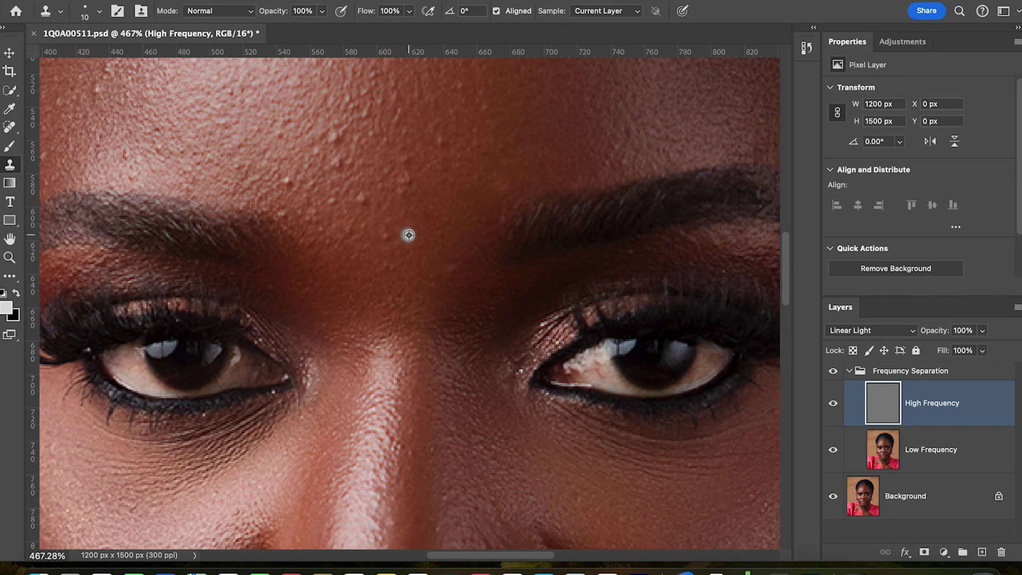
- Save the document and clone out the remaining bumps across the forehead with a 15 px Clone Stamp
{"action": "scroll", "coordinate": [361, 240], "scroll_direction": "down", "scroll_amount": 3}
{"action": "key", "text": "cmd+s"}
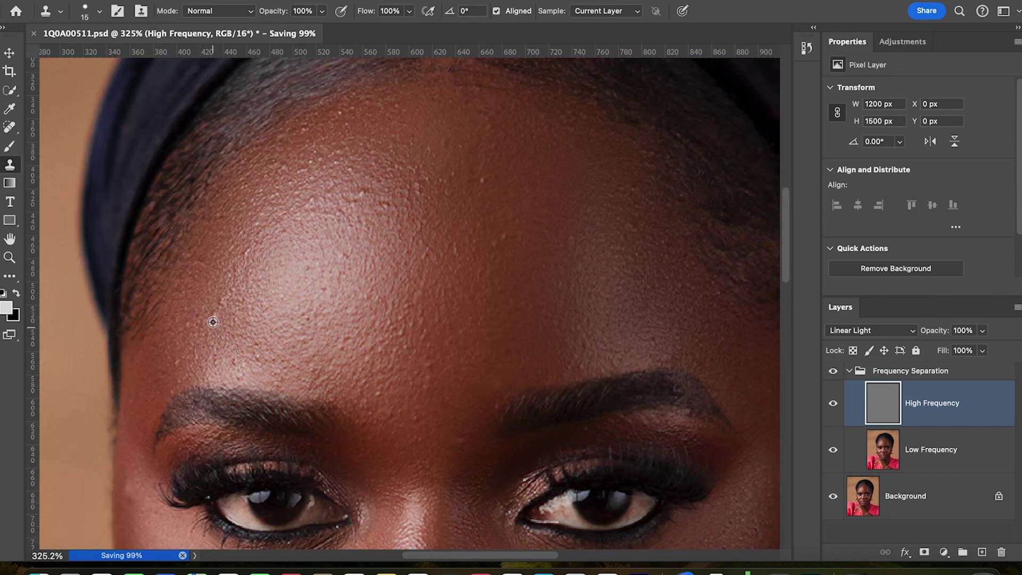
{"action": "left_click", "coordinate": [215, 310], "text": "alt"}
{"action": "left_click", "coordinate": [486, 200]}
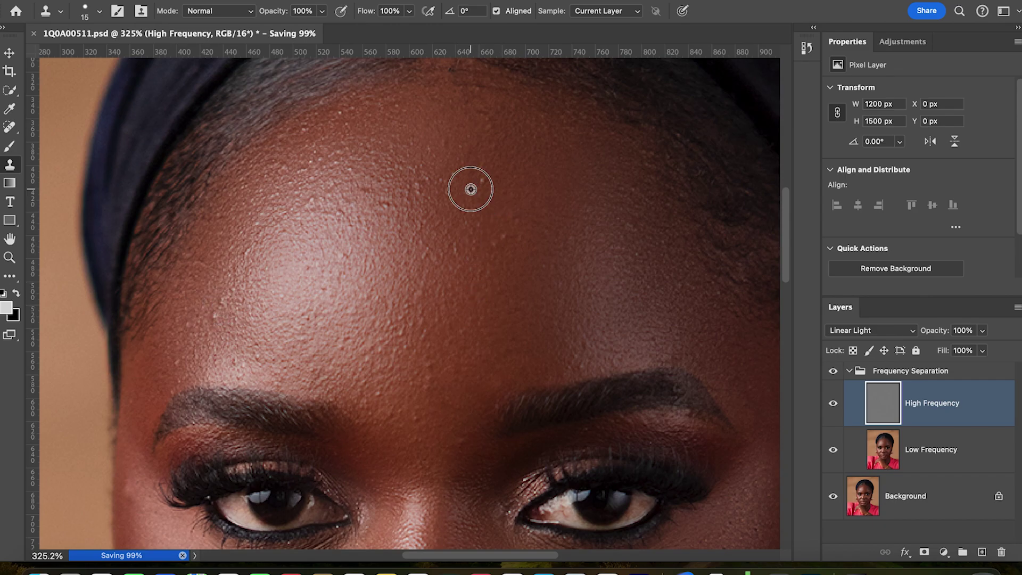
{"action": "left_click", "coordinate": [504, 272]}
{"action": "left_click", "coordinate": [499, 241], "text": "alt"}
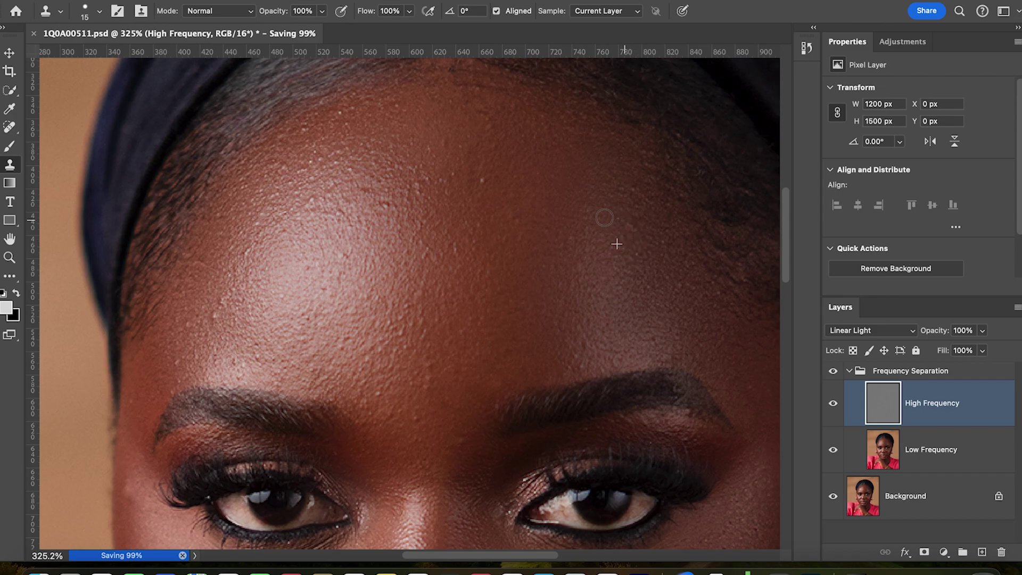
{"action": "left_click", "coordinate": [487, 182], "text": "alt"}
{"action": "left_click", "coordinate": [230, 308], "text": "alt"}
{"action": "left_click", "coordinate": [194, 366], "text": "alt"}
{"action": "left_click", "coordinate": [407, 402]}
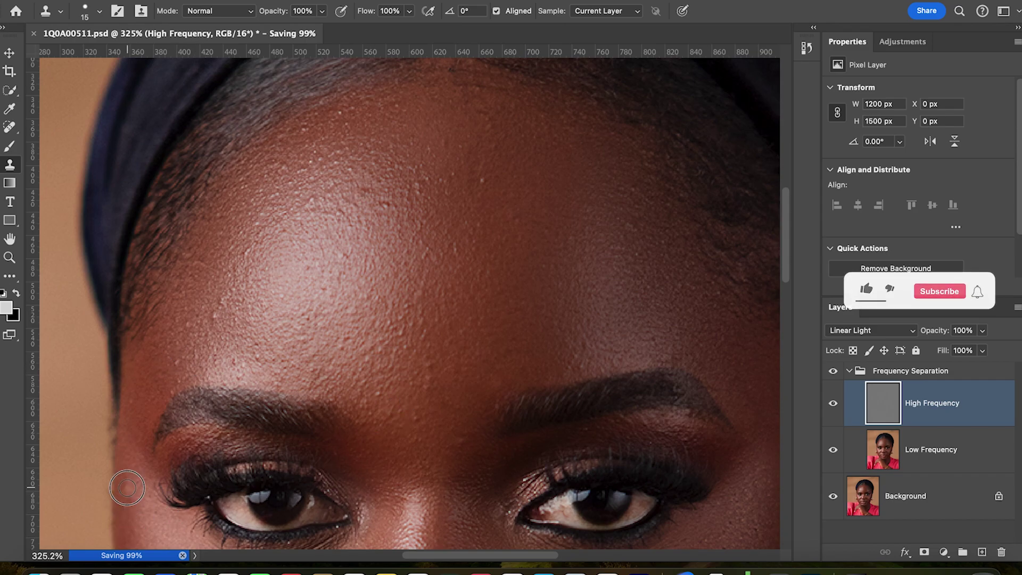
- Compare the whole portrait before and after by hiding and showing the Frequency Separation group
{"action": "key", "text": "super+0"}
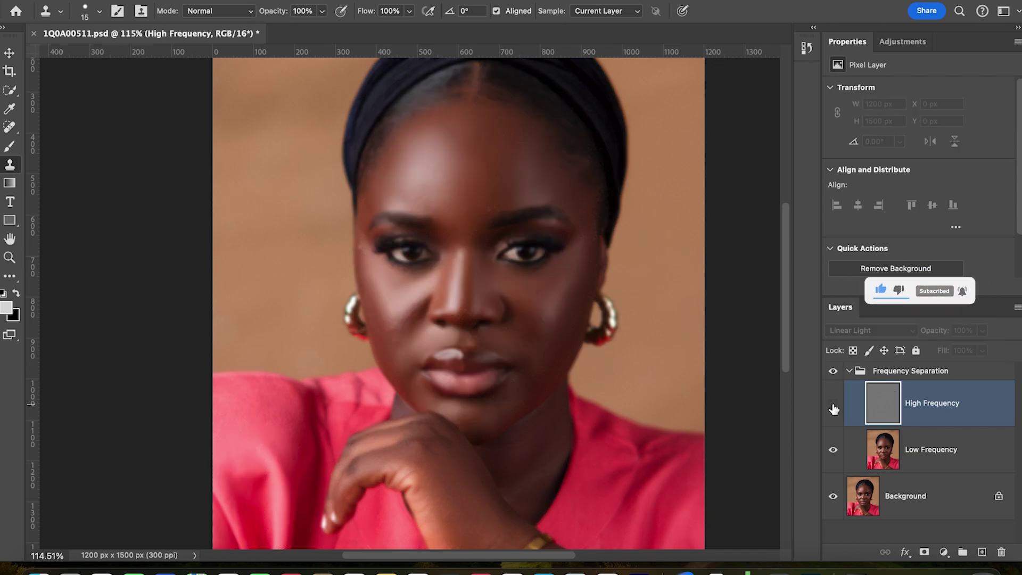
{"action": "left_click", "coordinate": [834, 371]}
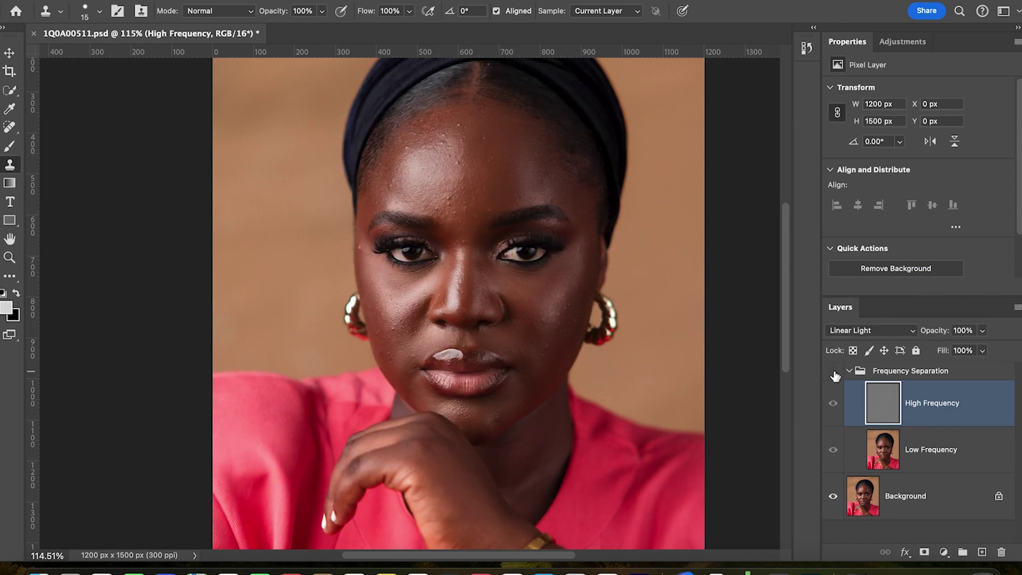
{"action": "left_click", "coordinate": [834, 371]}
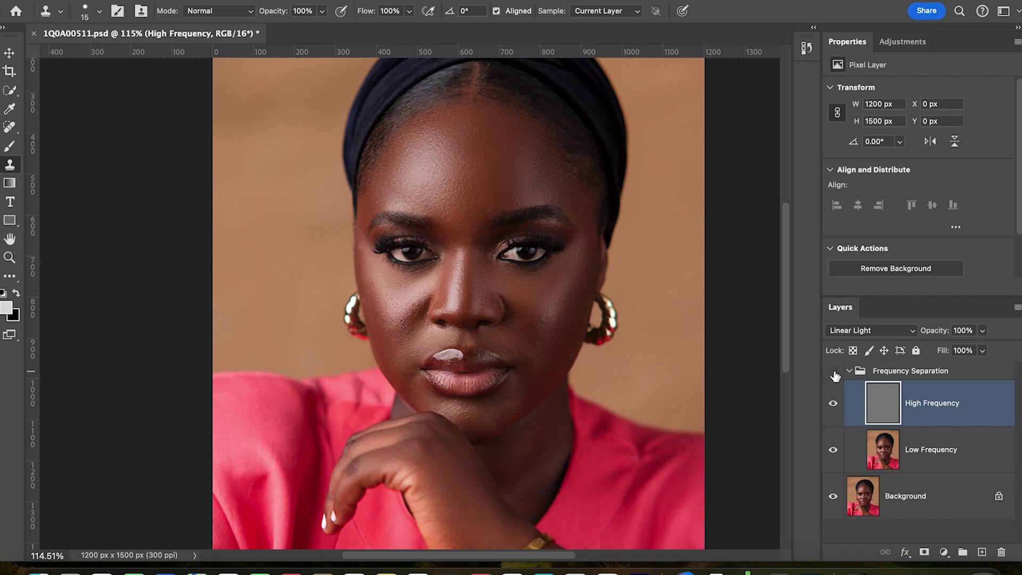
{"action": "left_click", "coordinate": [833, 372]}
- Select the Low Frequency layer and blend the subject's left side of the forehead with a 90 px Mixer Brush
{"action": "left_click", "coordinate": [938, 458]}
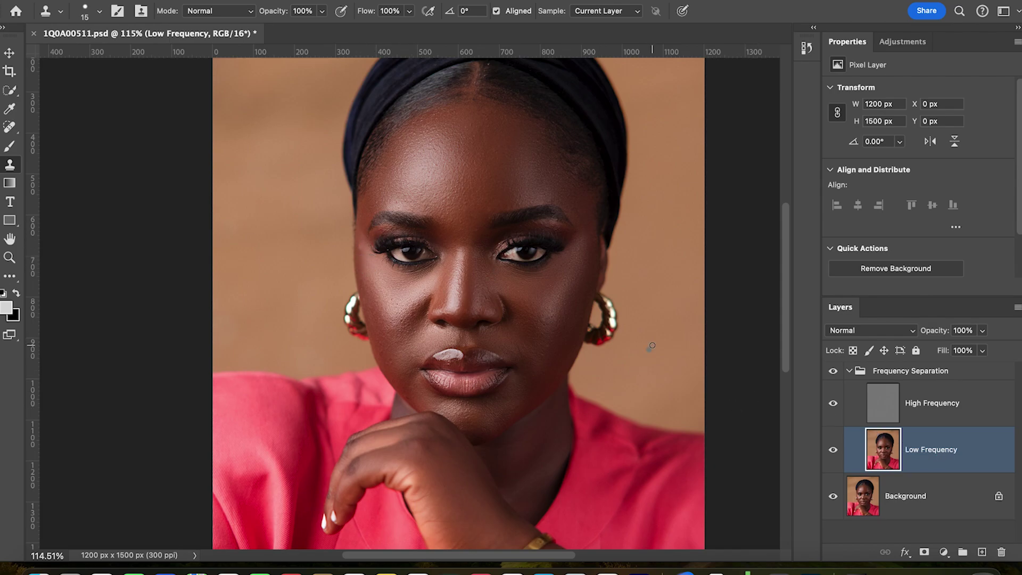
{"action": "key", "text": "b"}
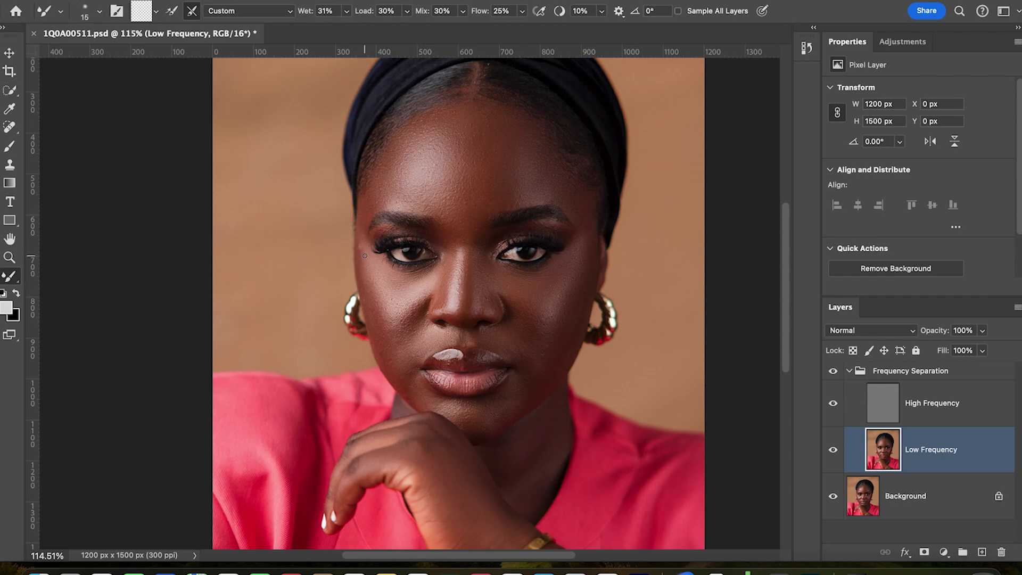
{"action": "scroll", "coordinate": [363, 255], "scroll_direction": "up", "scroll_amount": 3}
{"action": "key", "text": "bracketright"}
{"action": "key", "text": "bracketright"}
{"action": "key", "text": "bracketright"}
{"action": "key", "text": "bracketright"}
{"action": "key", "text": "bracketright"}
{"action": "key", "text": "bracketright"}
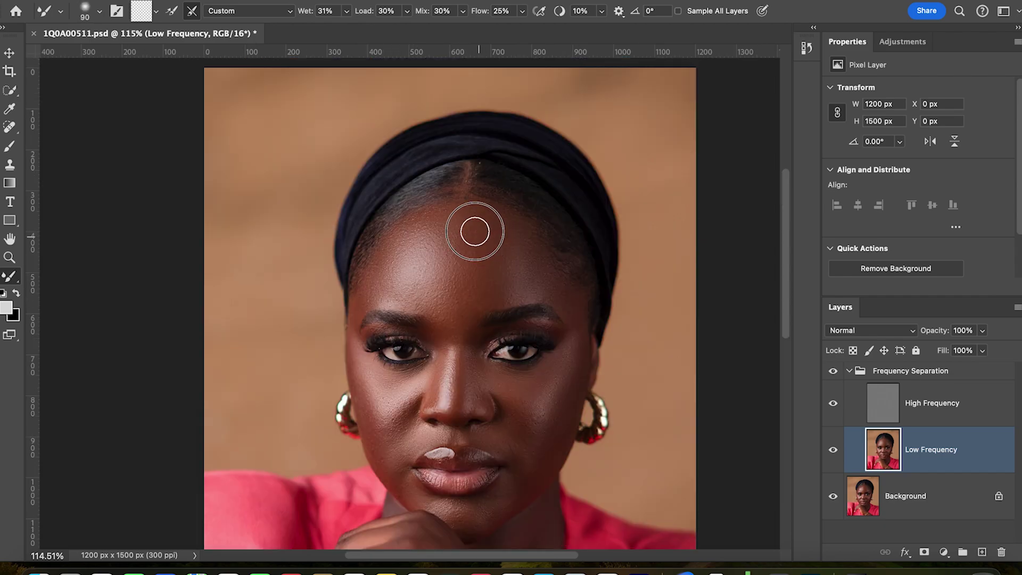
{"action": "mouse_move", "coordinate": [486, 223]}
{"action": "left_mouse_down"}
{"action": "mouse_move", "coordinate": [474, 216]}
{"action": "mouse_move", "coordinate": [457, 258]}
{"action": "mouse_move", "coordinate": [461, 239]}
{"action": "mouse_move", "coordinate": [415, 235]}
{"action": "mouse_move", "coordinate": [429, 219]}
{"action": "mouse_move", "coordinate": [398, 251]}
{"action": "mouse_move", "coordinate": [397, 233]}
{"action": "mouse_move", "coordinate": [383, 269]}
{"action": "mouse_move", "coordinate": [399, 262]}
{"action": "mouse_move", "coordinate": [382, 252]}
{"action": "mouse_move", "coordinate": [413, 221]}
{"action": "mouse_move", "coordinate": [426, 222]}
{"action": "mouse_move", "coordinate": [411, 226]}
{"action": "mouse_move", "coordinate": [374, 296]}
{"action": "mouse_move", "coordinate": [375, 283]}
{"action": "mouse_move", "coordinate": [360, 296]}
{"action": "mouse_move", "coordinate": [456, 292]}
{"action": "mouse_move", "coordinate": [431, 309]}
{"action": "mouse_move", "coordinate": [527, 276]}
{"action": "left_mouse_up"}
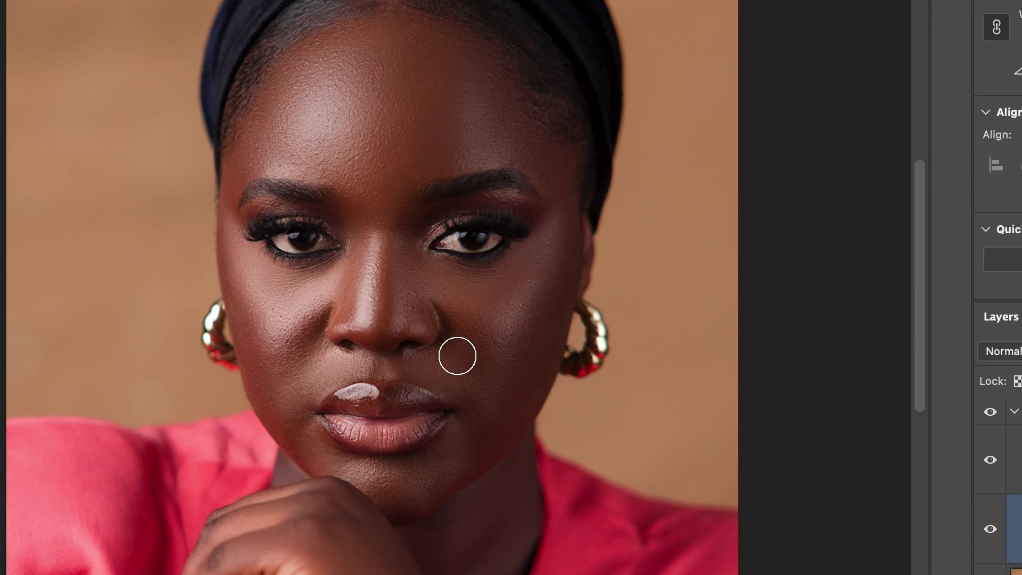
- Inspect the smoothed face up close, and collapse the Frequency Separation group
{"action": "scroll", "coordinate": [423, 354], "scroll_direction": "down", "scroll_amount": 5}
{"action": "scroll", "coordinate": [419, 320], "scroll_direction": "up", "scroll_amount": 6}
{"action": "scroll", "coordinate": [419, 321], "scroll_direction": "up", "scroll_amount": 2}
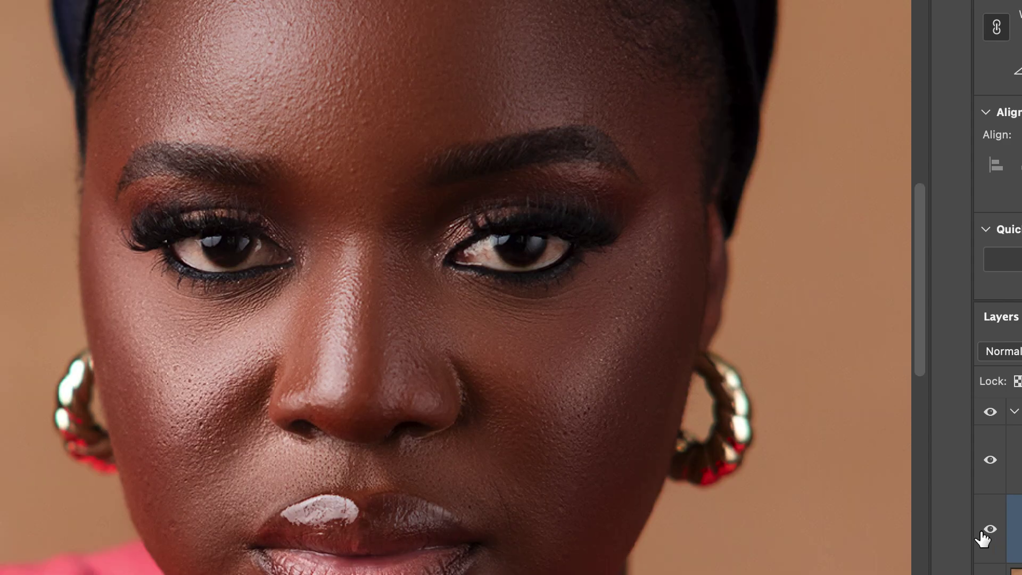
{"action": "scroll", "coordinate": [593, 428], "scroll_direction": "down", "scroll_amount": 1}
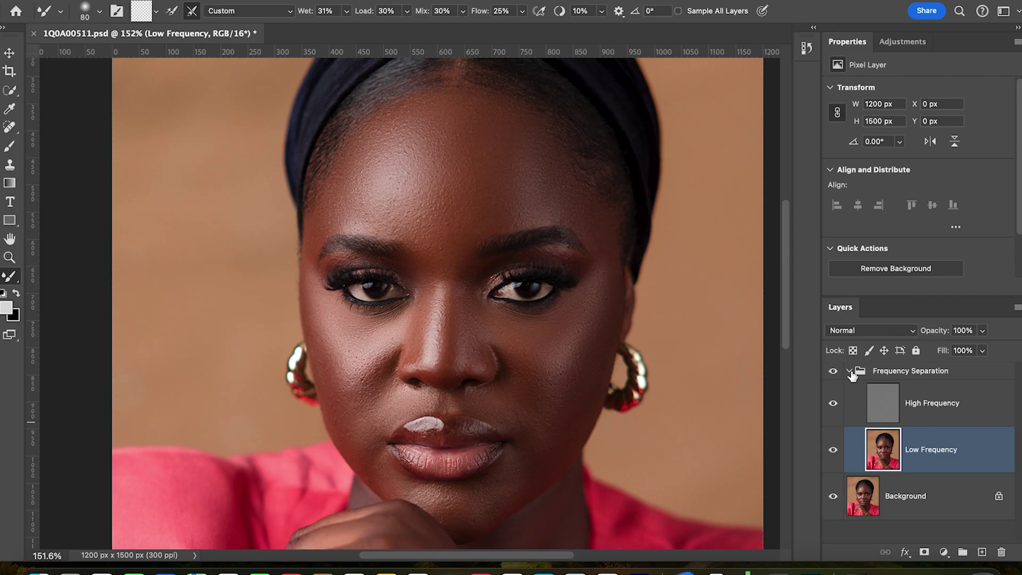
{"action": "left_click", "coordinate": [850, 371]}
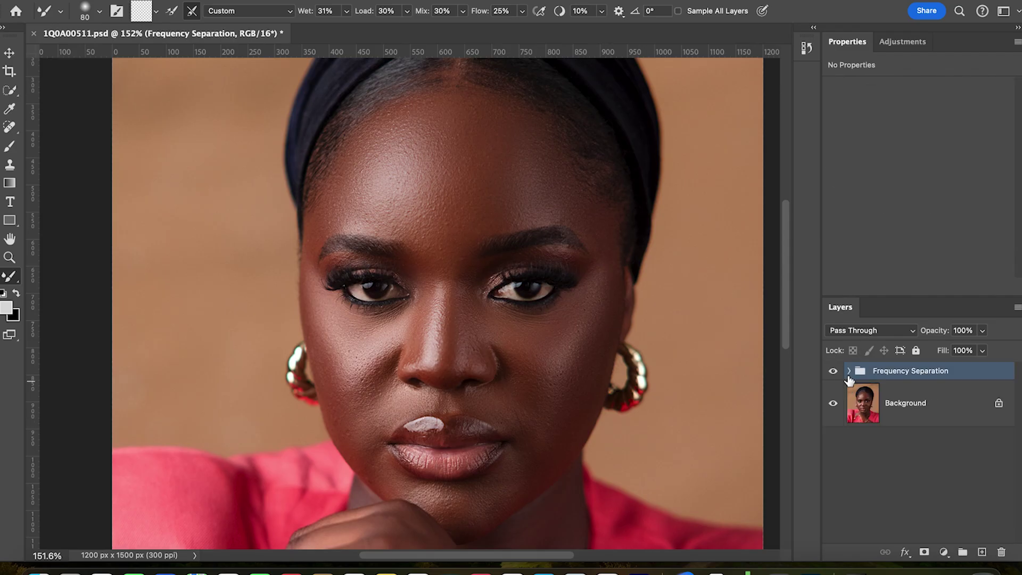
- Compare the face before and after retouching by hiding and showing the Frequency Separation group
{"action": "left_click", "coordinate": [834, 372]}
{"action": "left_click", "coordinate": [834, 372]}
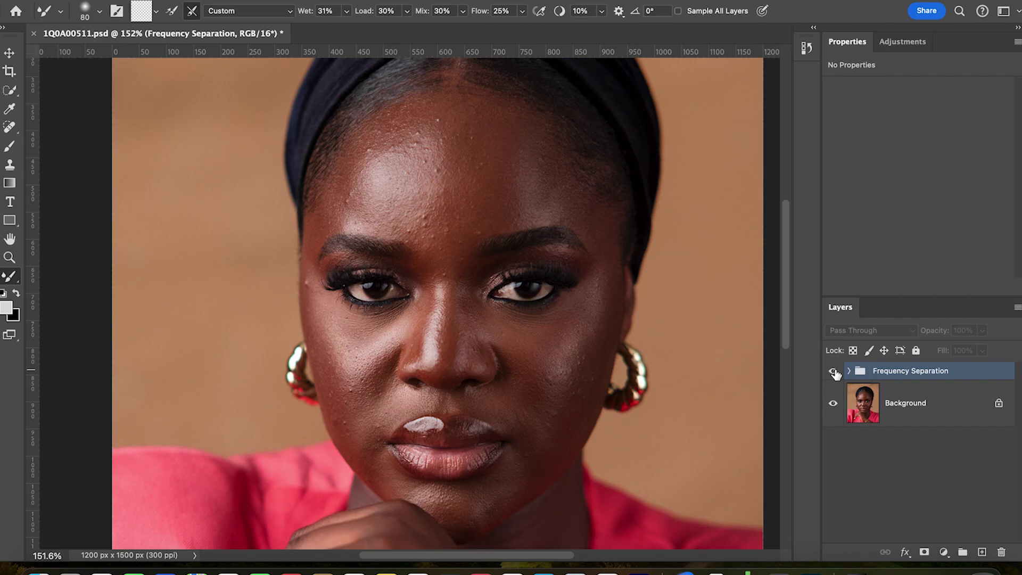
{"action": "left_click", "coordinate": [834, 372]}
{"action": "left_click", "coordinate": [834, 372]}
- Add a Black & White adjustment layer with Reds and Yellows at 289, and invert its mask to black
{"action": "left_click", "coordinate": [903, 41]}
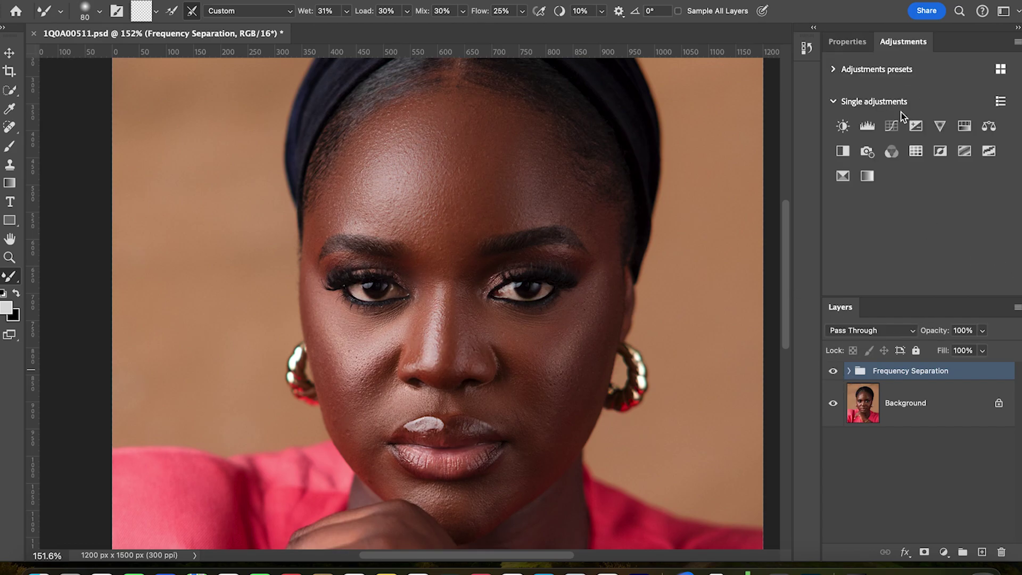
{"action": "left_click", "coordinate": [844, 151]}
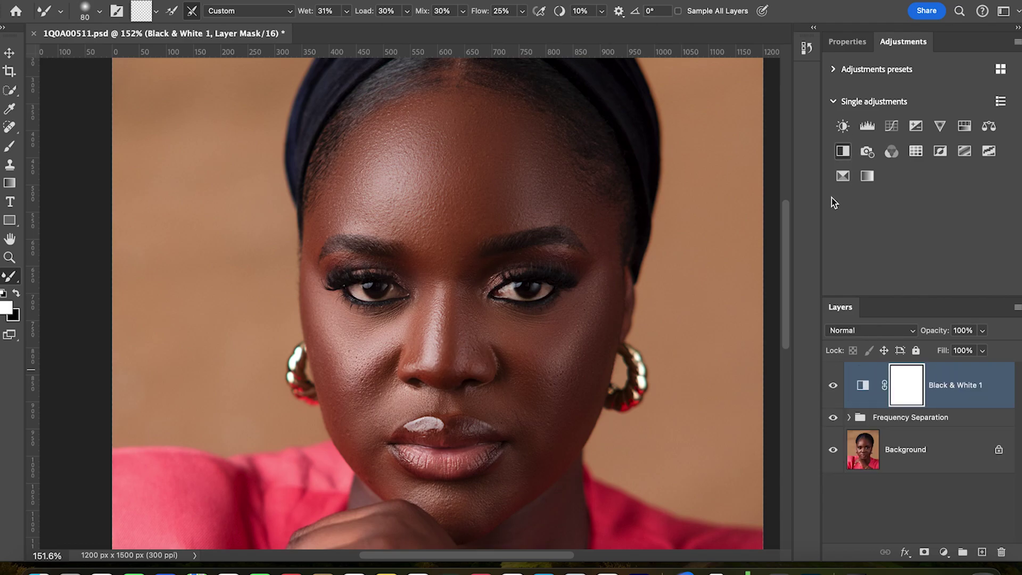
{"action": "left_click_drag", "start_coordinate": [915, 107], "coordinate": [1000, 107]}
{"action": "left_click_drag", "start_coordinate": [922, 134], "coordinate": [1001, 134]}
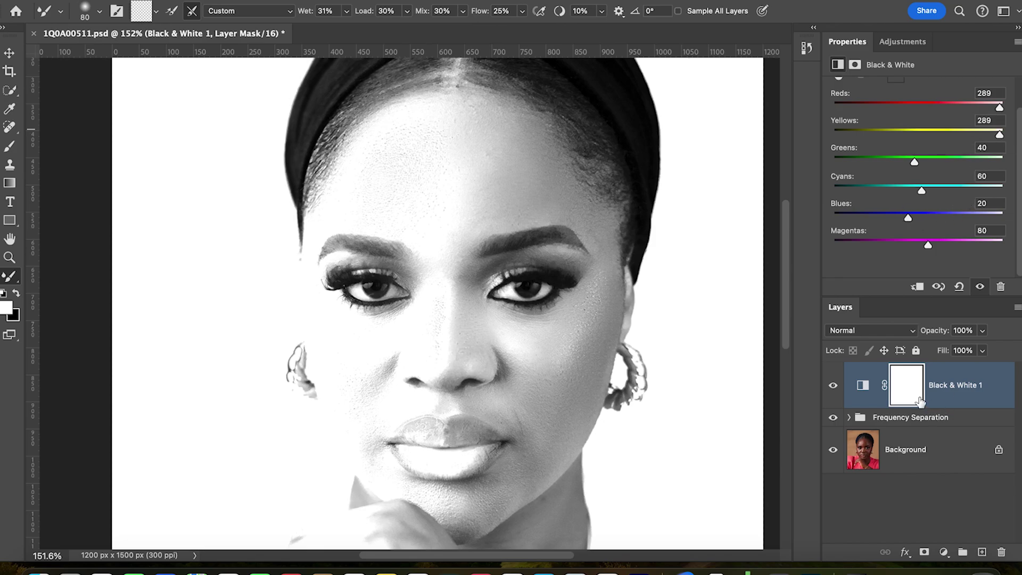
{"action": "key", "text": "super+i"}
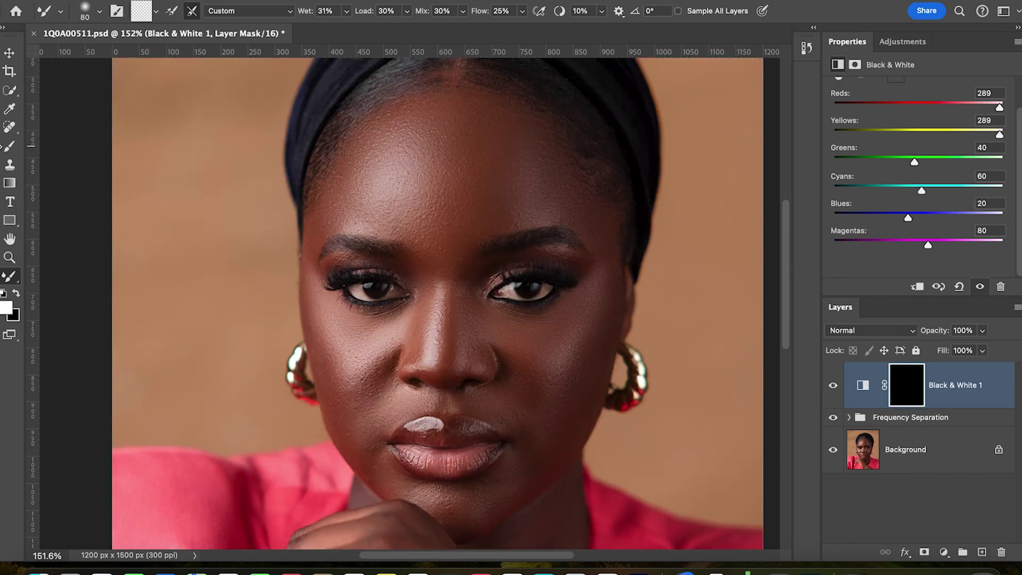
- Paint the whites of both eyes into the Black & White mask with a 20 px white Brush at 31% opacity and 33% flow
{"action": "left_click", "coordinate": [9, 150]}
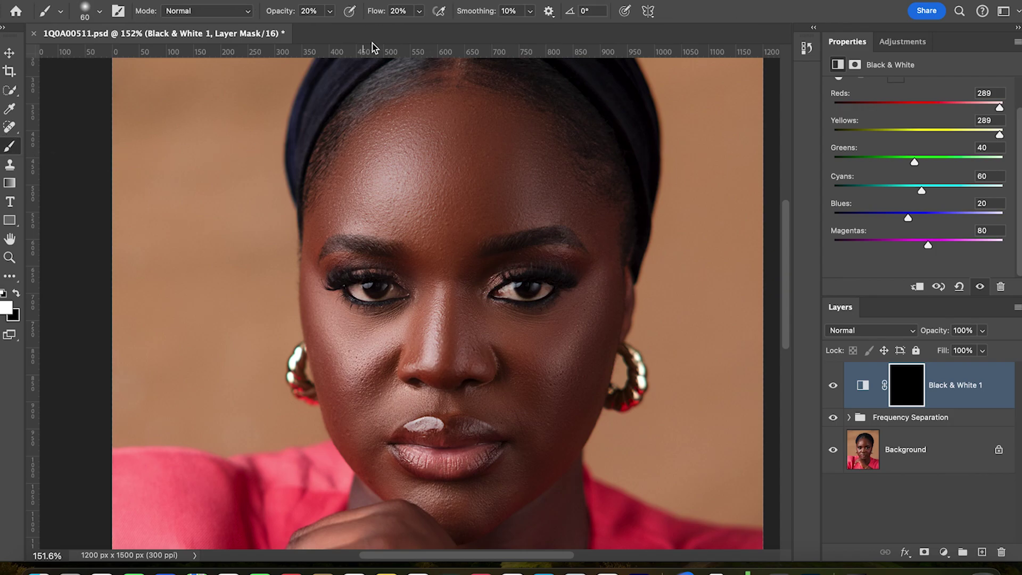
{"action": "left_click", "coordinate": [332, 14]}
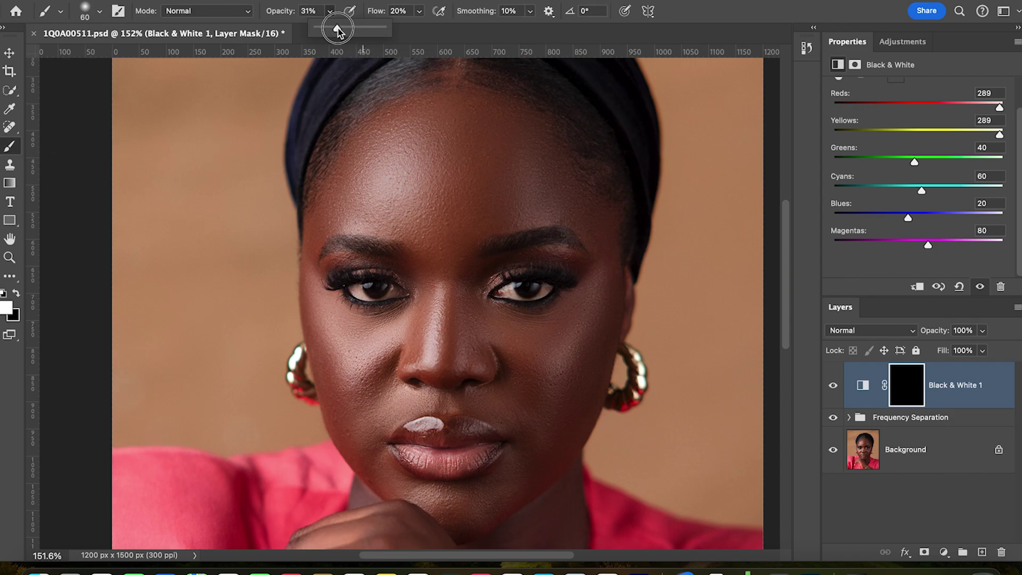
{"action": "left_click", "coordinate": [419, 12]}
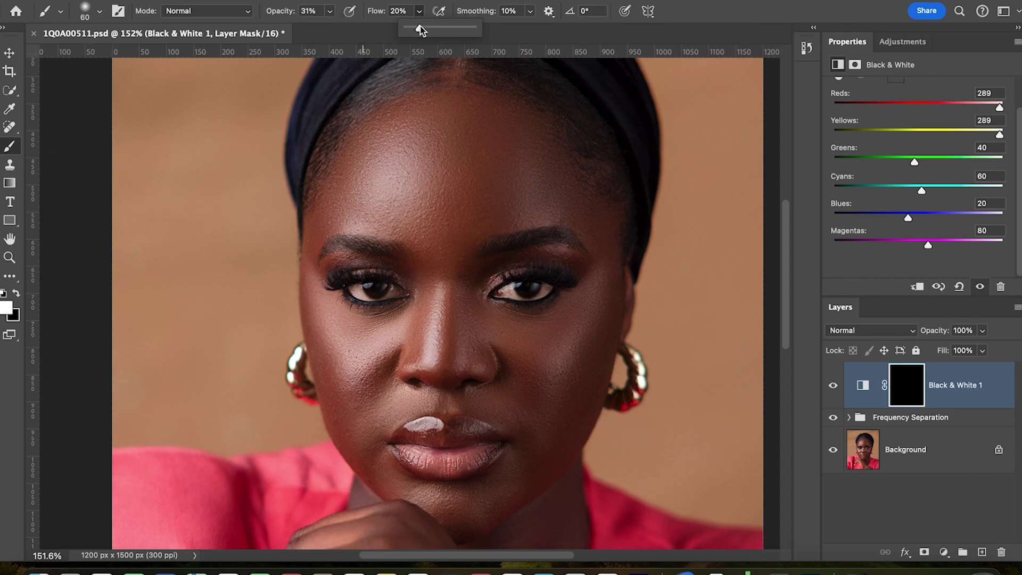
{"action": "left_click_drag", "start_coordinate": [427, 29], "coordinate": [429, 28]}
{"action": "key", "text": "bracketleft"}
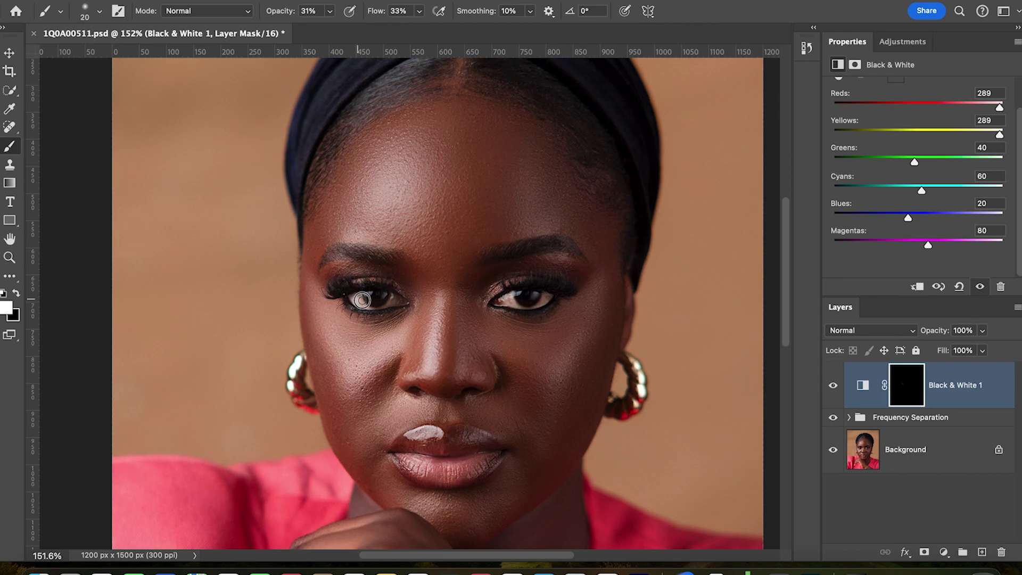
{"action": "left_click_drag", "start_coordinate": [389, 305], "coordinate": [390, 303]}
{"action": "mouse_move", "coordinate": [512, 297]}
{"action": "left_mouse_down"}
{"action": "mouse_move", "coordinate": [505, 301]}
{"action": "mouse_move", "coordinate": [543, 294]}
{"action": "mouse_move", "coordinate": [525, 308]}
{"action": "left_mouse_up"}
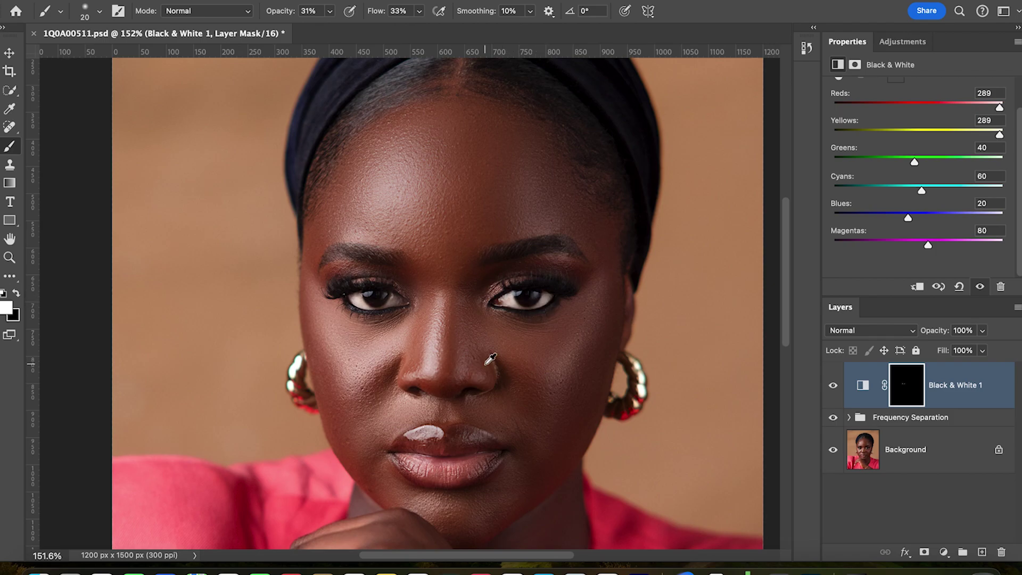
- Compare the eyes from afar and up close by hiding and showing the Black & White layer
{"action": "scroll", "coordinate": [490, 360], "scroll_direction": "down", "scroll_amount": 5}
{"action": "scroll", "coordinate": [495, 363], "scroll_direction": "down", "scroll_amount": 4}
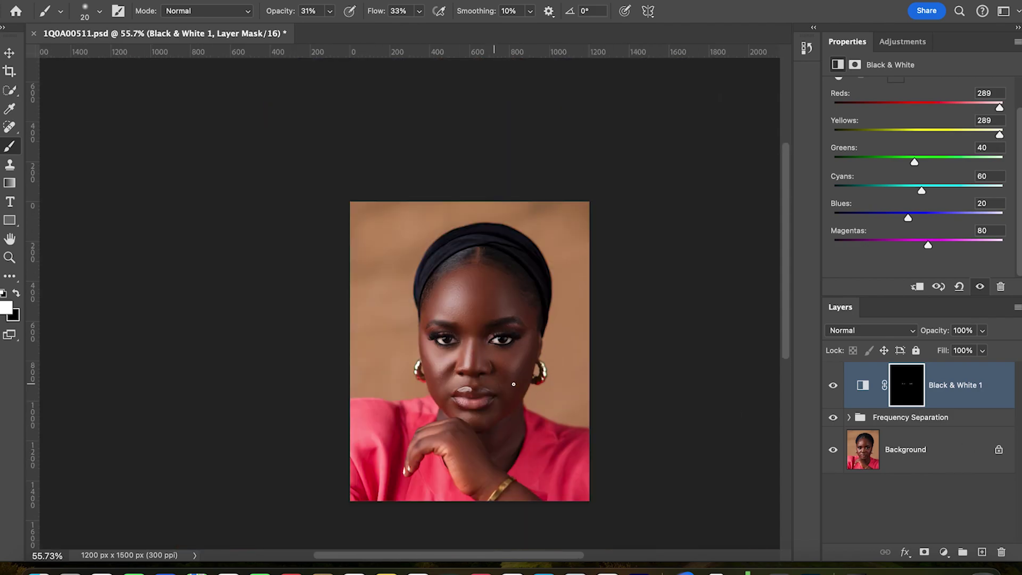
{"action": "scroll", "coordinate": [516, 365], "scroll_direction": "up", "scroll_amount": 10}
{"action": "scroll", "coordinate": [510, 363], "scroll_direction": "down", "scroll_amount": 5}
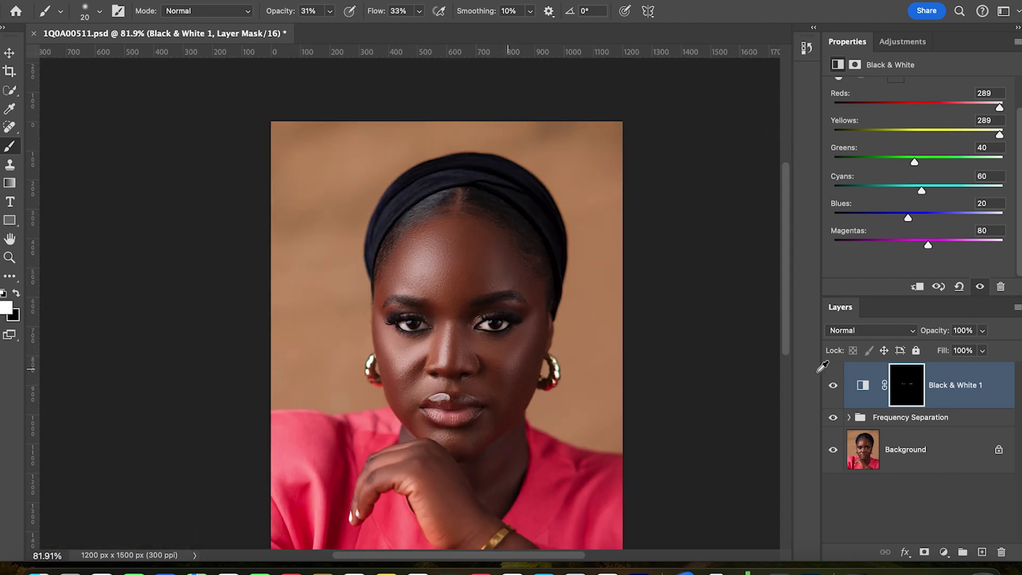
{"action": "left_click", "coordinate": [833, 388]}
{"action": "left_click", "coordinate": [834, 388]}
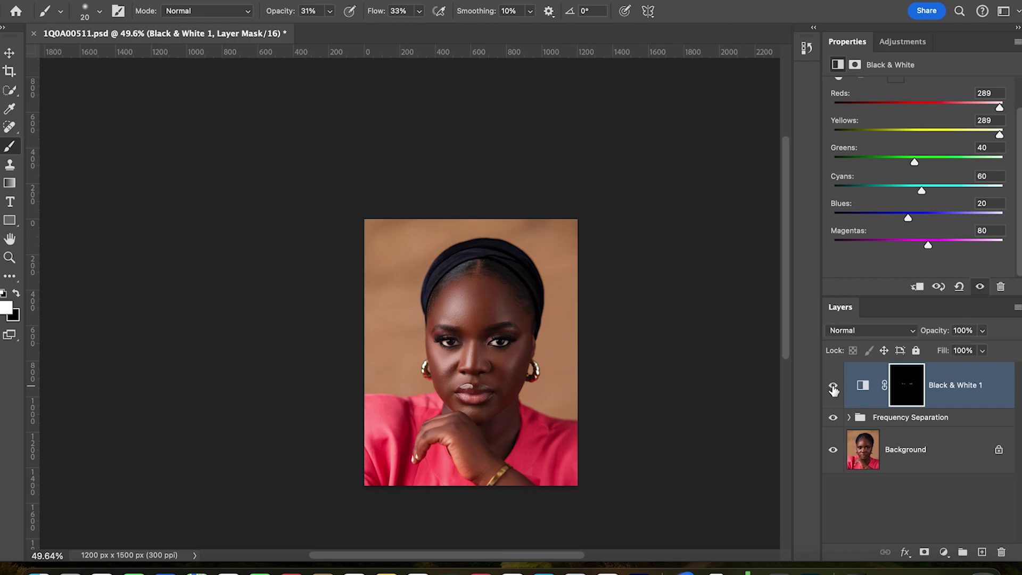
{"action": "scroll", "coordinate": [501, 359], "scroll_direction": "up", "scroll_amount": 4}
{"action": "scroll", "coordinate": [501, 359], "scroll_direction": "up", "scroll_amount": 3}
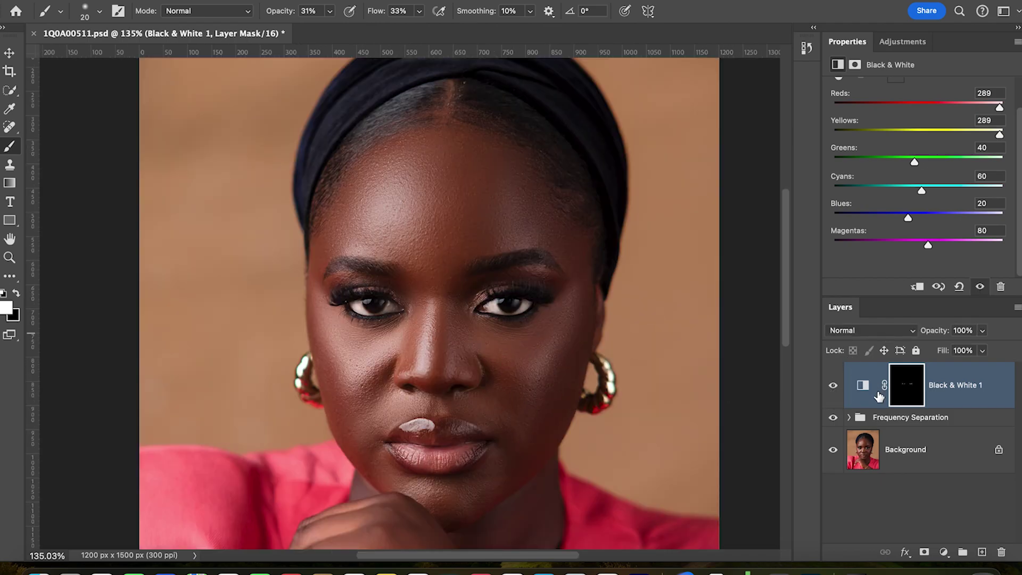
{"action": "left_click", "coordinate": [833, 388]}
{"action": "left_click", "coordinate": [834, 388]}
{"action": "scroll", "coordinate": [984, 336], "scroll_direction": "right", "scroll_amount": 1}
- Lower the Black & White layer's opacity to 60% and check the eyes with the layer hidden and shown
{"action": "left_click", "coordinate": [983, 331]}
{"action": "left_click_drag", "start_coordinate": [960, 350], "coordinate": [958, 349]}
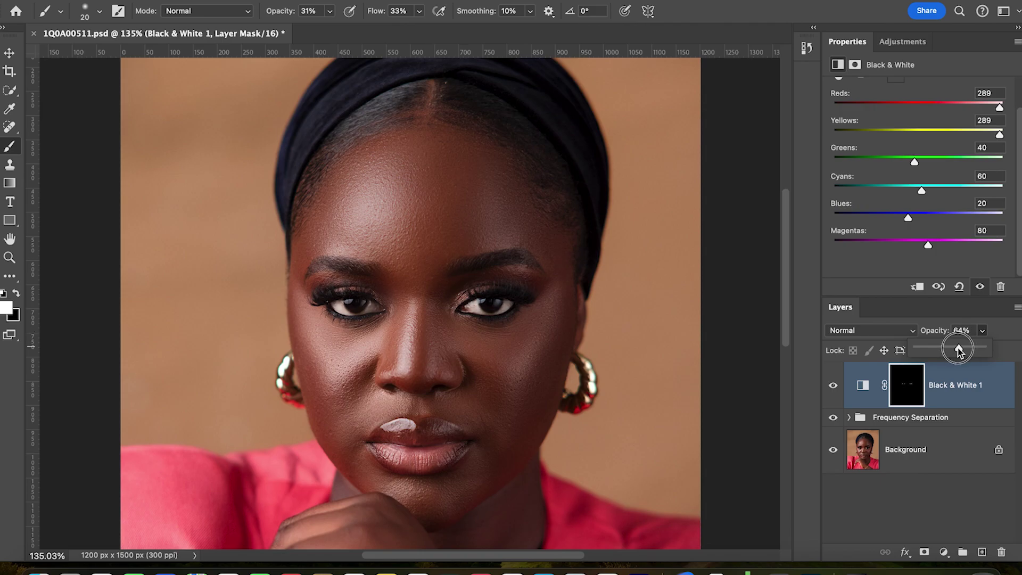
{"action": "left_click", "coordinate": [833, 387]}
{"action": "left_click", "coordinate": [834, 388]}
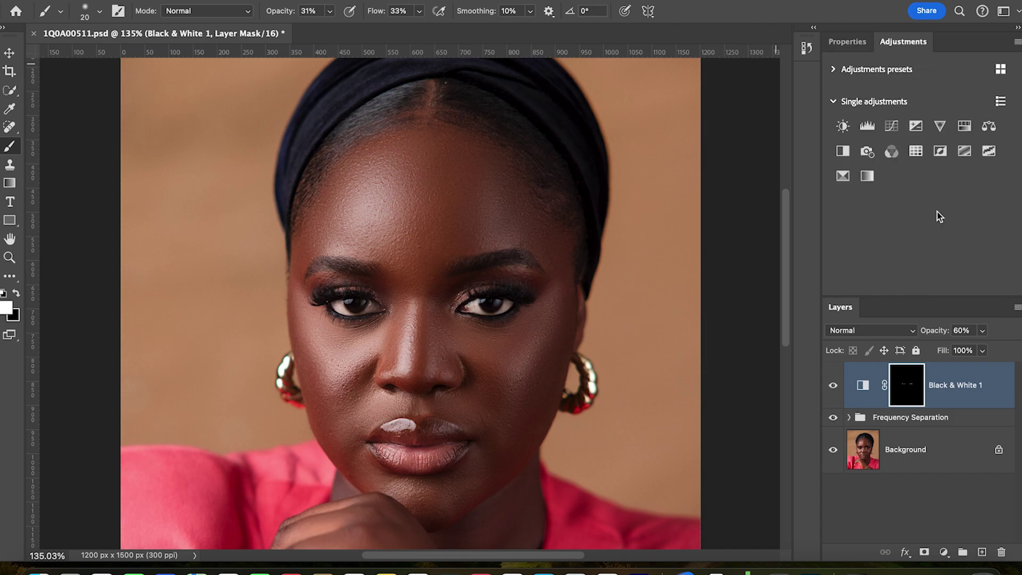
- Add a Curves layer with slightly raised midtones, set its blend mode to Screen, and invert its mask to black
{"action": "left_click", "coordinate": [893, 128]}
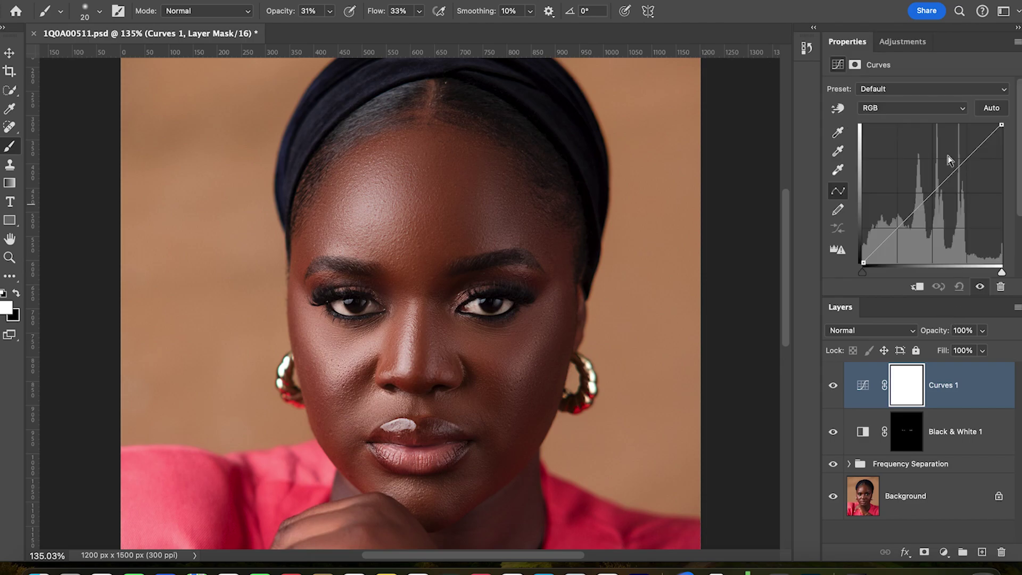
{"action": "left_click", "coordinate": [932, 185]}
{"action": "left_click_drag", "start_coordinate": [930, 184], "coordinate": [930, 182]}
{"action": "left_click", "coordinate": [888, 331]}
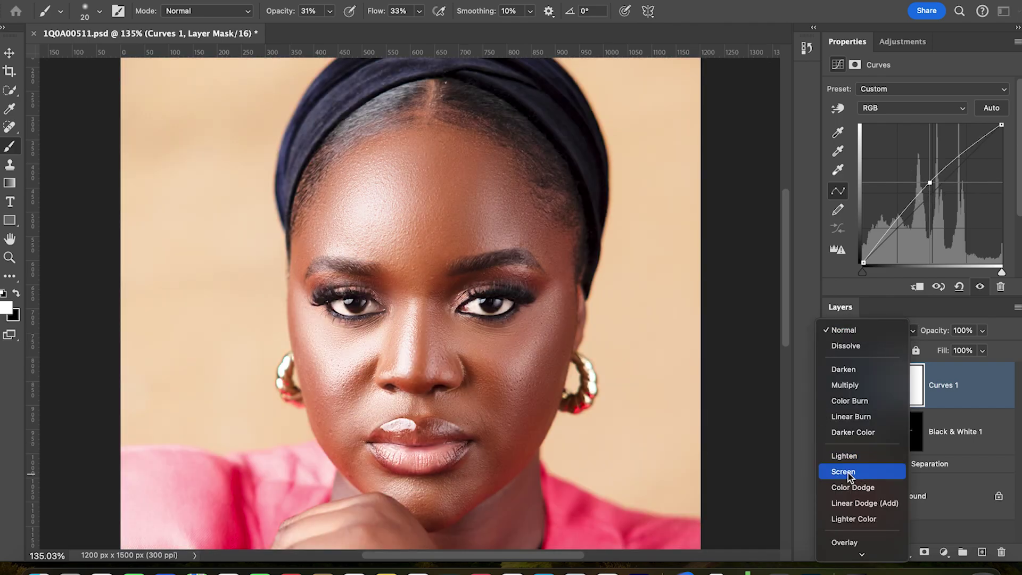
{"action": "left_click", "coordinate": [851, 472]}
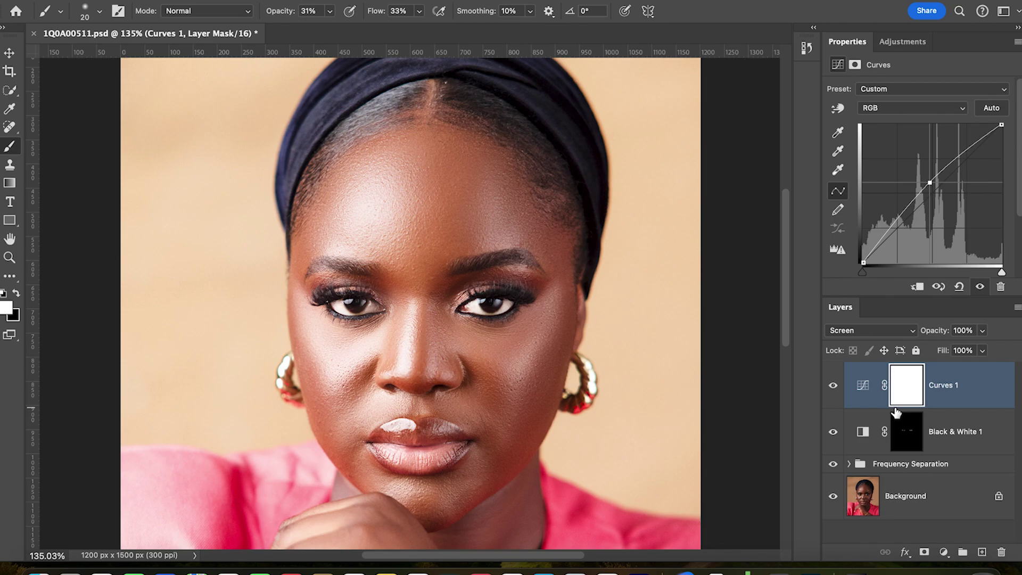
{"action": "key", "text": "super+i"}
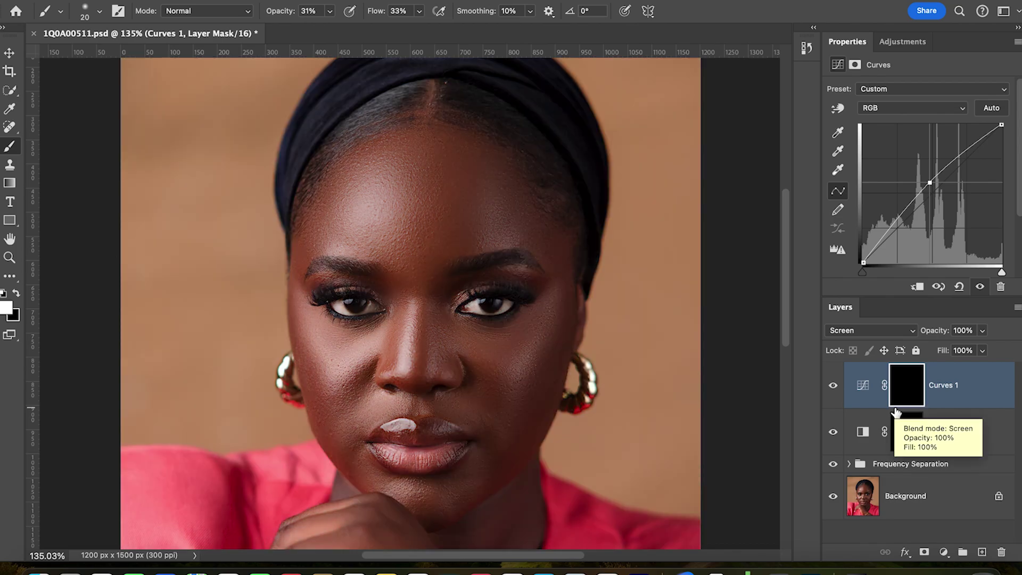
- Add a second Curves layer with lowered midtones, set its blend mode to Multiply, and invert its mask to black
{"action": "left_click", "coordinate": [903, 43]}
{"action": "left_click", "coordinate": [891, 128]}
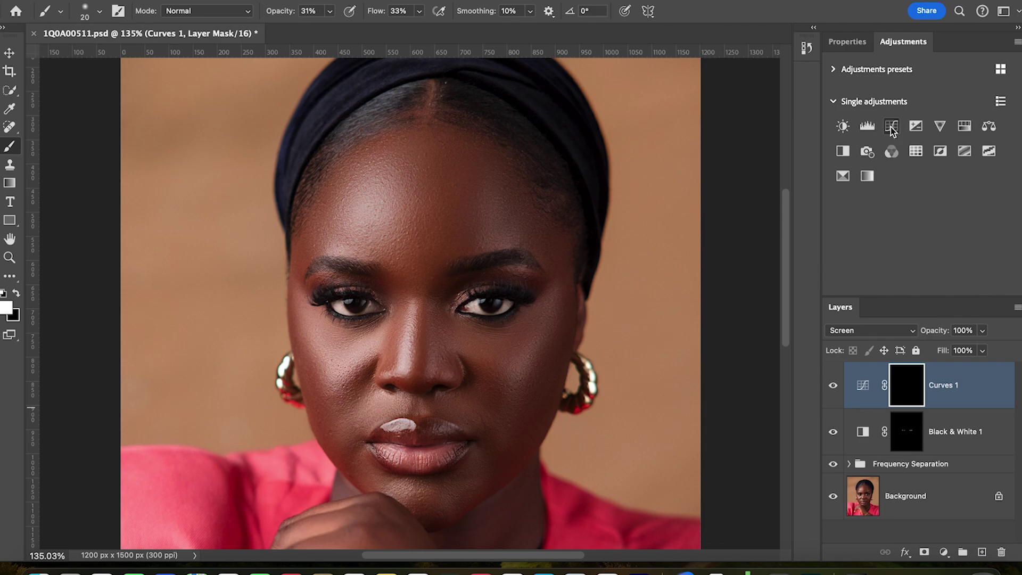
{"action": "left_click_drag", "start_coordinate": [935, 191], "coordinate": [936, 203]}
{"action": "left_click", "coordinate": [879, 332]}
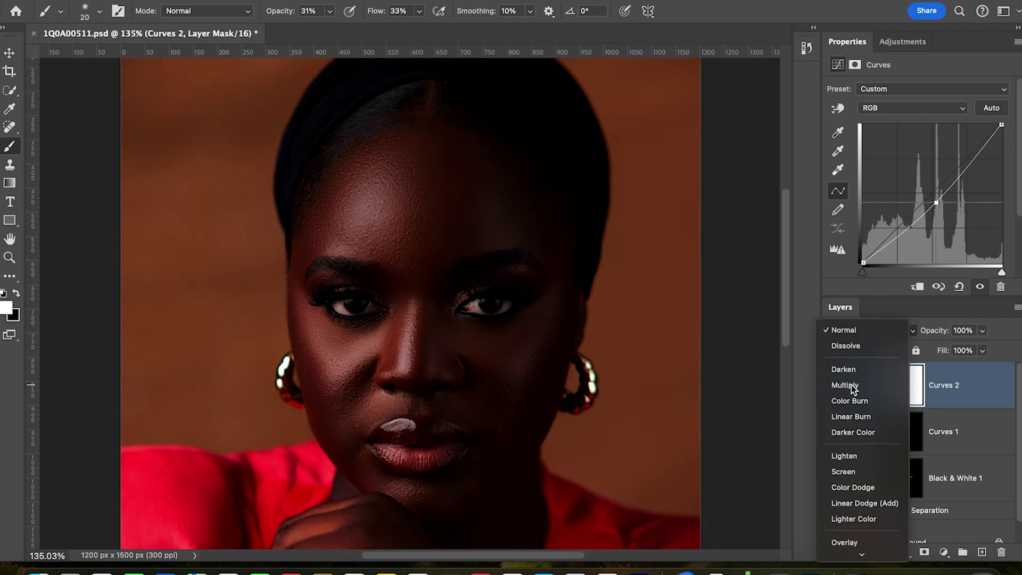
{"action": "left_click", "coordinate": [850, 386]}
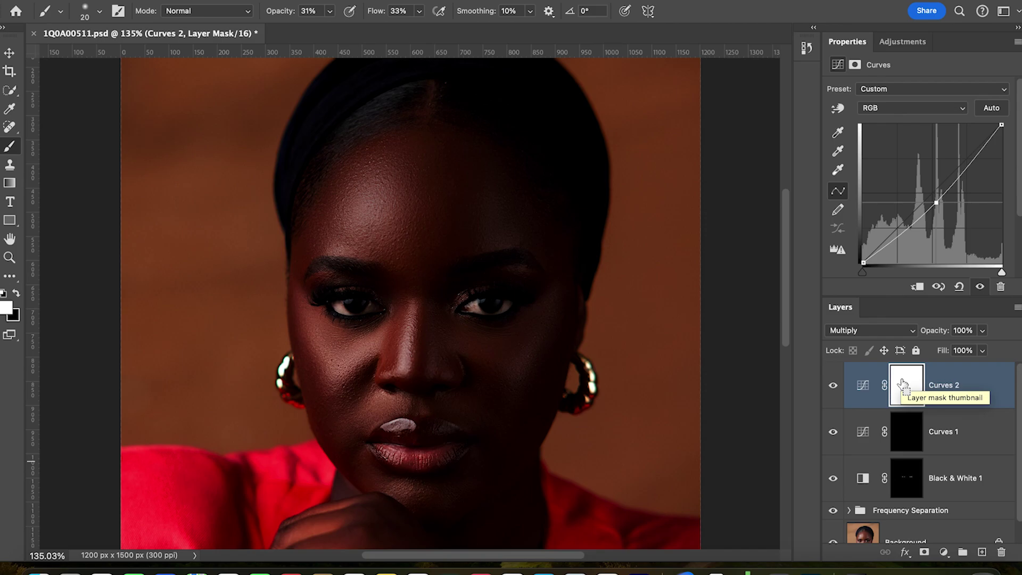
{"action": "key", "text": "super+i"}
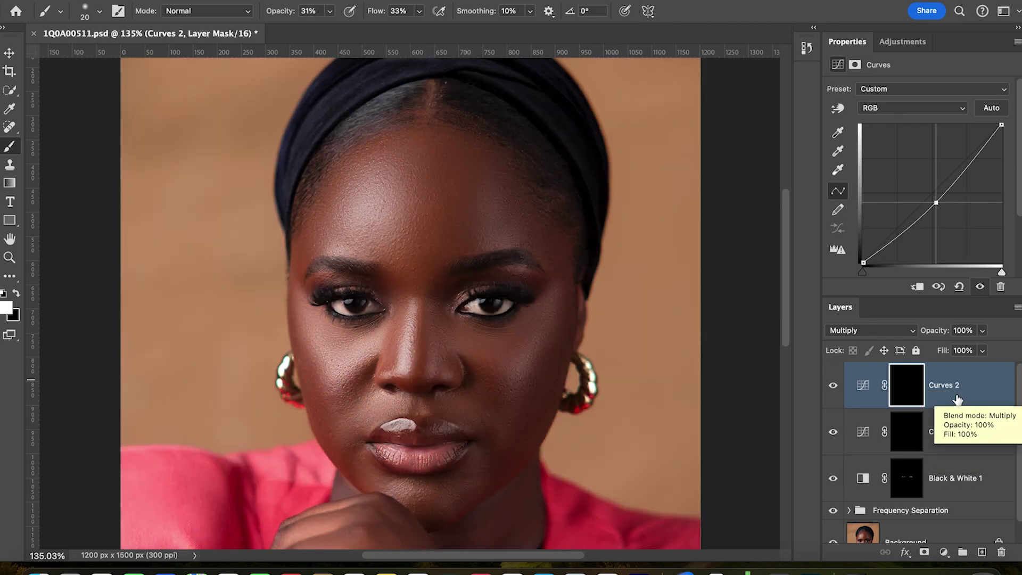
- Select the Curves 1 mask and set the Brush to 15% opacity and 15% flow
{"action": "left_click", "coordinate": [908, 437]}
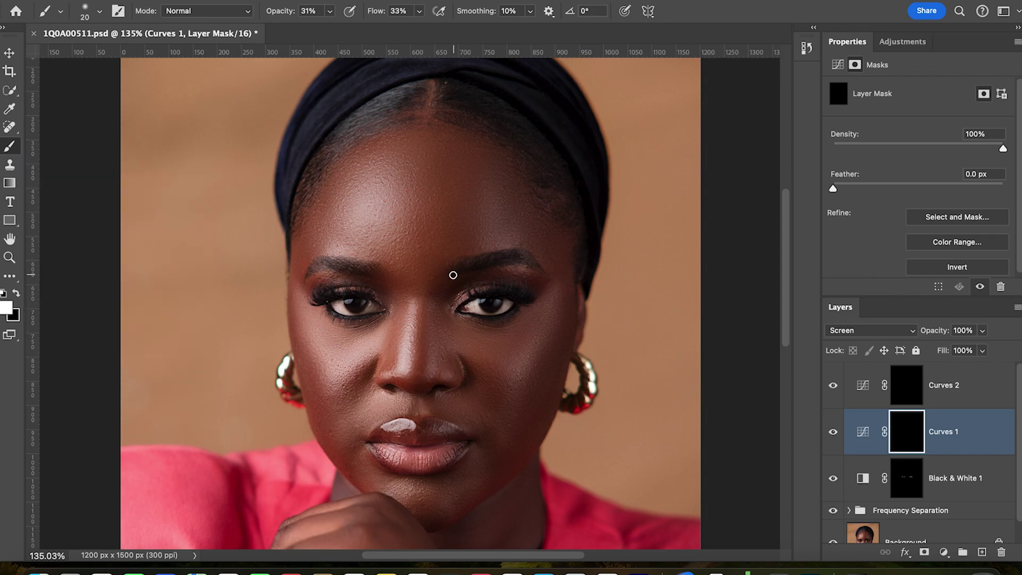
{"action": "scroll", "coordinate": [453, 277], "scroll_direction": "down", "scroll_amount": 3}
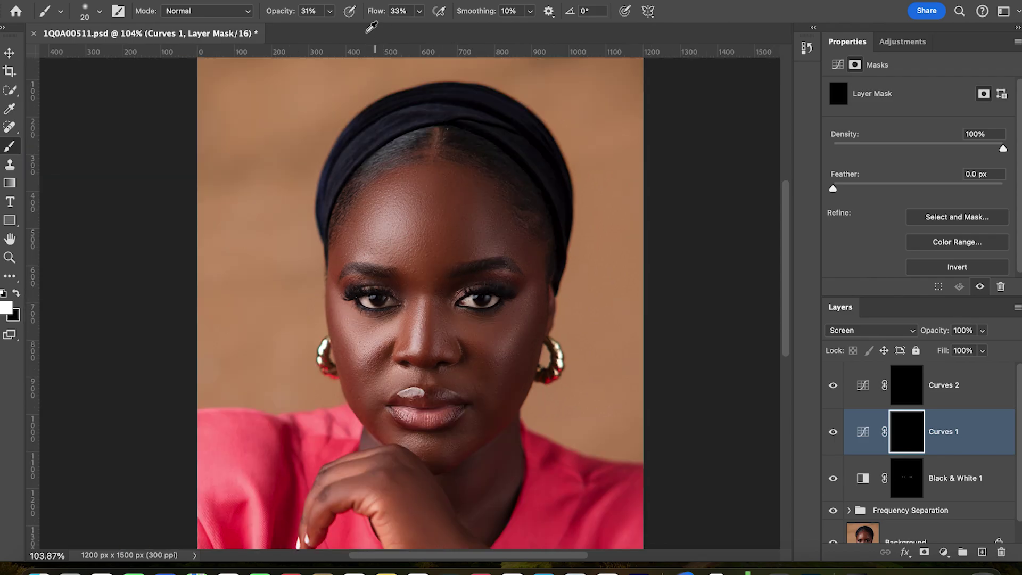
{"action": "left_click", "coordinate": [330, 10]}
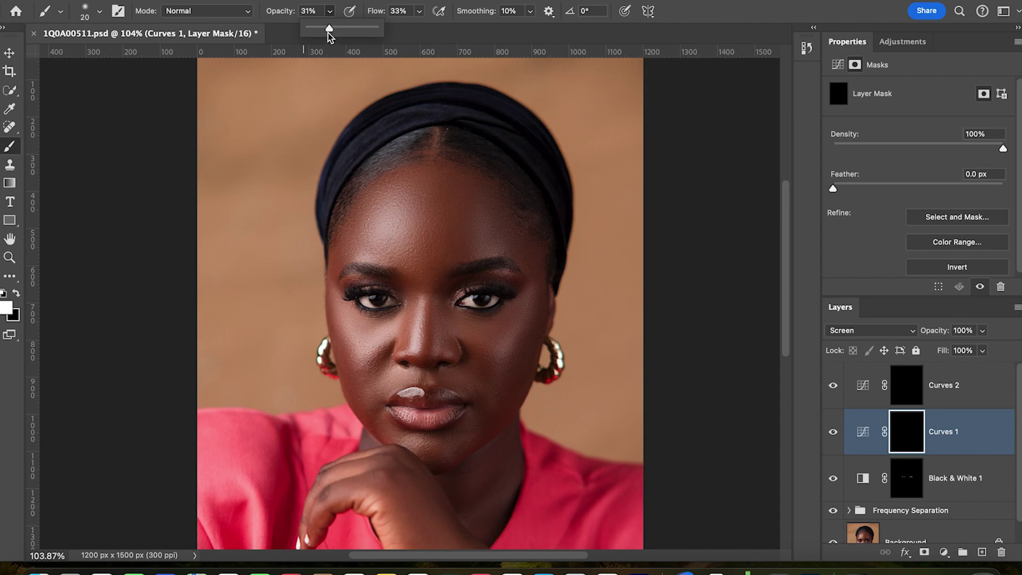
{"action": "left_click_drag", "start_coordinate": [330, 33], "coordinate": [318, 33]}
{"action": "left_click", "coordinate": [420, 11]}
{"action": "mouse_move", "coordinate": [421, 27]}
{"action": "left_mouse_down"}
{"action": "mouse_move", "coordinate": [406, 33]}
{"action": "mouse_move", "coordinate": [410, 43]}
{"action": "left_mouse_up"}
{"action": "scroll", "coordinate": [463, 269], "scroll_direction": "down", "scroll_amount": 3}
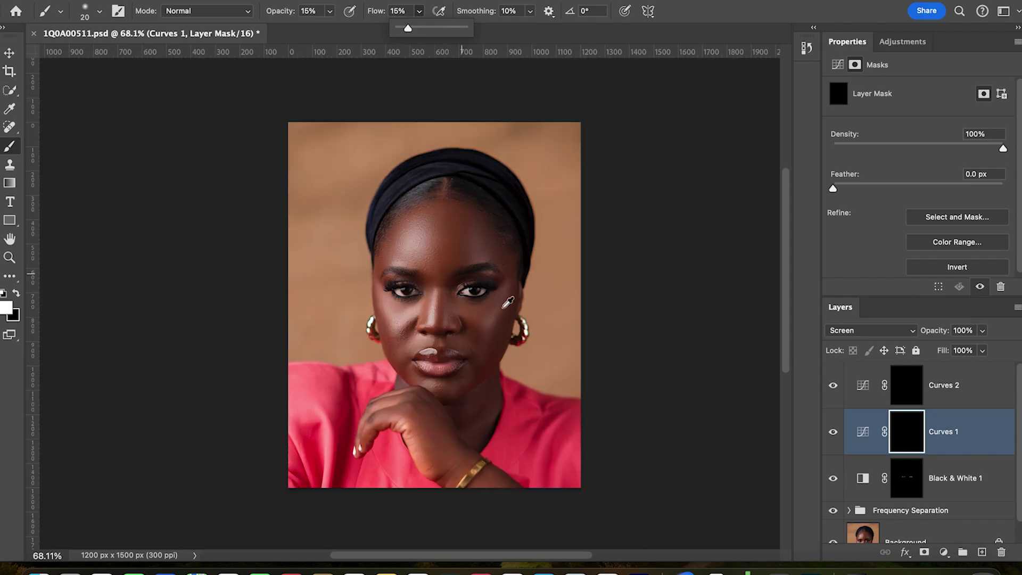
- Enlarge the brush up to 80 px and paint the cheek, nose and forehead highlights into the Curves 1 mask
{"action": "key", "text": "bracketright"}
{"action": "key", "text": "bracketright"}
{"action": "key", "text": "bracketright"}
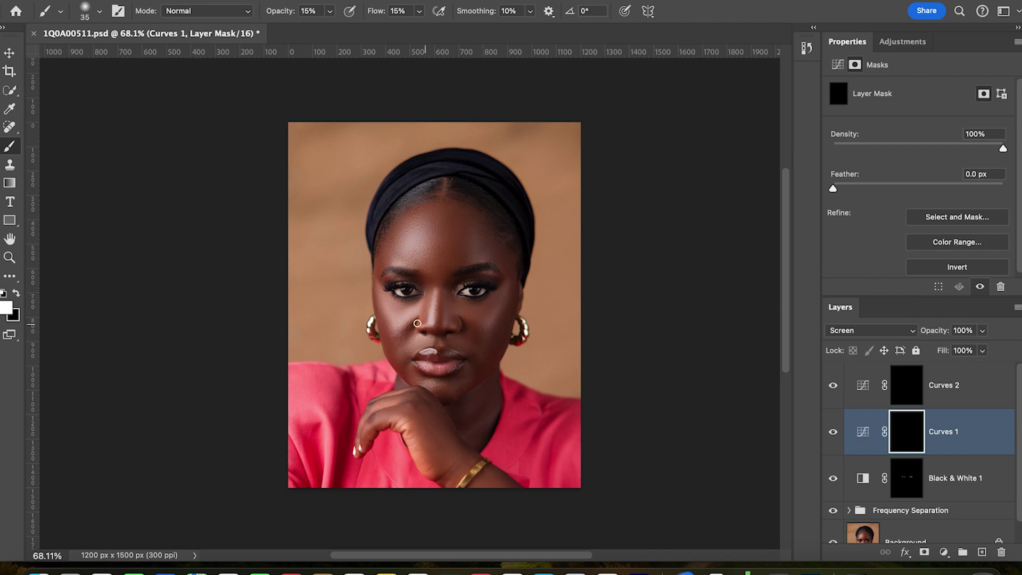
{"action": "key", "text": "bracketright"}
{"action": "key", "text": "bracketright"}
{"action": "left_click_drag", "start_coordinate": [396, 321], "coordinate": [388, 318]}
{"action": "left_click_drag", "start_coordinate": [432, 304], "coordinate": [434, 298]}
{"action": "scroll", "coordinate": [420, 319], "scroll_direction": "down", "scroll_amount": 1}
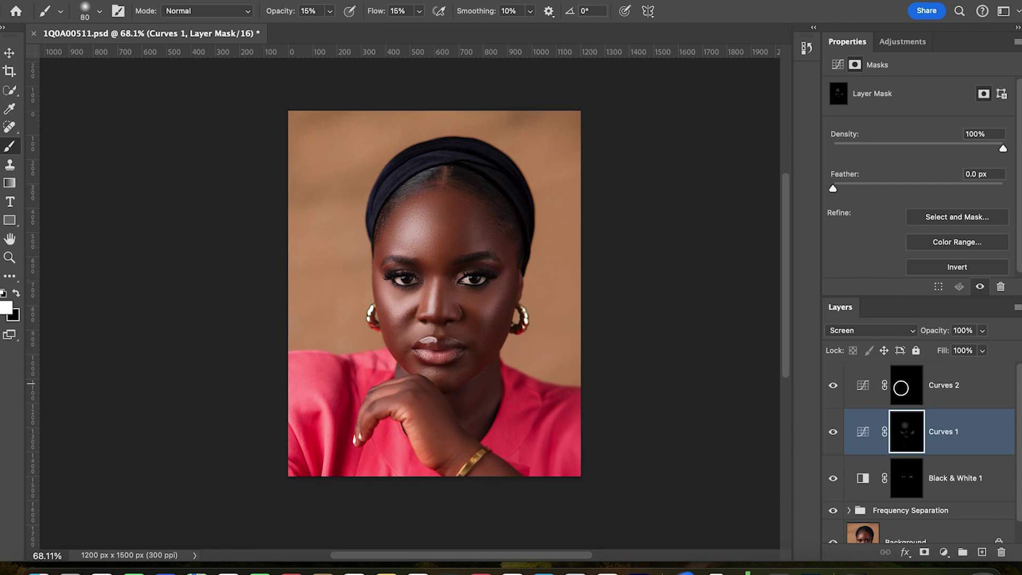
- Select the Curves 2 mask and paint shadows around the cheeks and lower face with the 80 px brush
{"action": "left_click", "coordinate": [905, 391]}
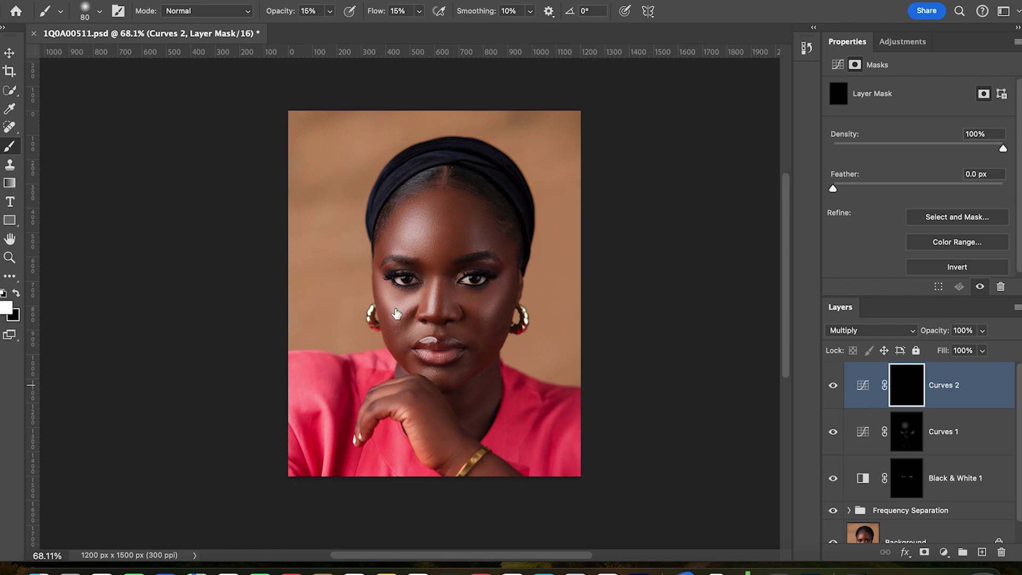
{"action": "scroll", "coordinate": [448, 320], "scroll_direction": "up", "scroll_amount": 1}
{"action": "mouse_move", "coordinate": [450, 319]}
{"action": "left_mouse_down"}
{"action": "mouse_move", "coordinate": [445, 227]}
{"action": "mouse_move", "coordinate": [440, 256]}
{"action": "left_mouse_up"}
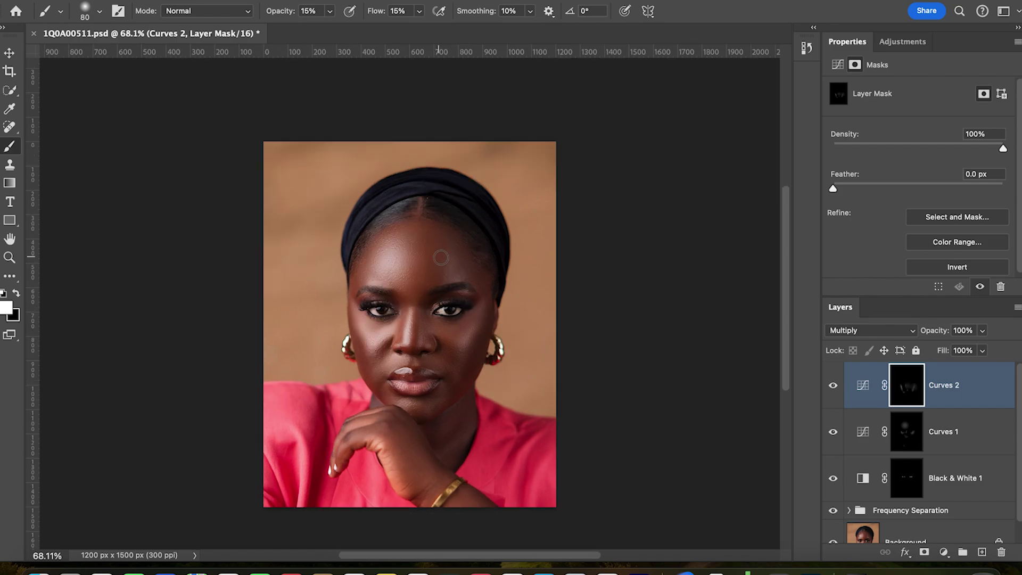
{"action": "scroll", "coordinate": [440, 257], "scroll_direction": "down", "scroll_amount": 2}
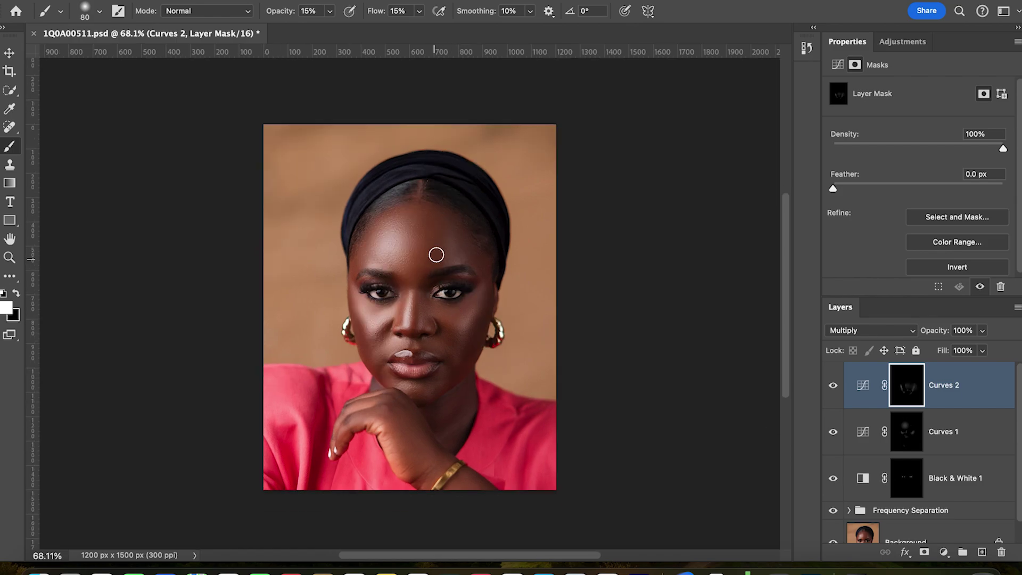
- Enlarge the brush up to 200 px and deepen the shadows around the forehead and face edges on the Curves 2 mask
{"action": "key", "text": "bracketright"}
{"action": "key", "text": "bracketright"}
{"action": "key", "text": "bracketright"}
{"action": "key", "text": "bracketright"}
{"action": "key", "text": "bracketright"}
{"action": "key", "text": "bracketright"}
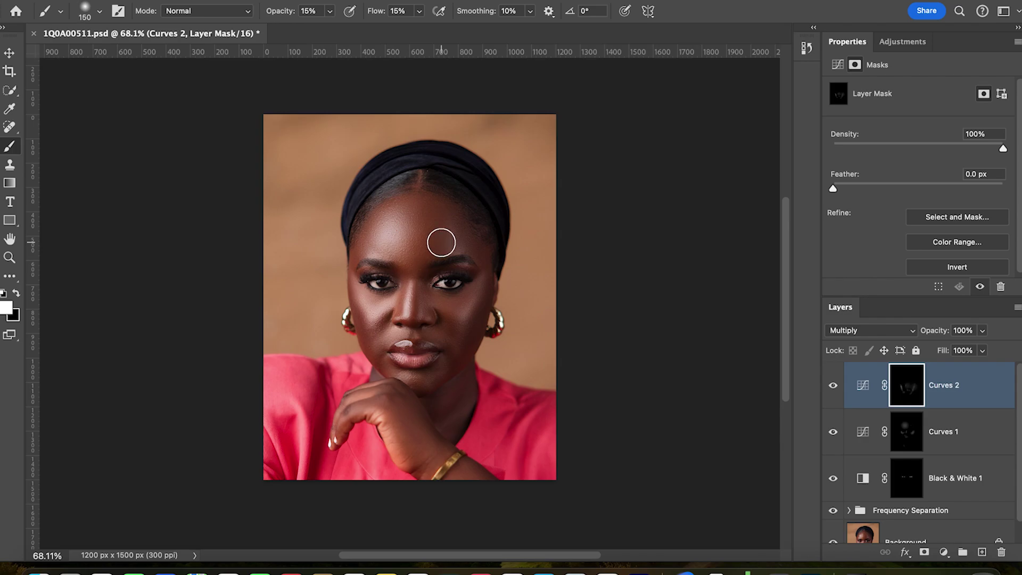
{"action": "scroll", "coordinate": [594, 403], "scroll_direction": "down", "scroll_amount": 6}
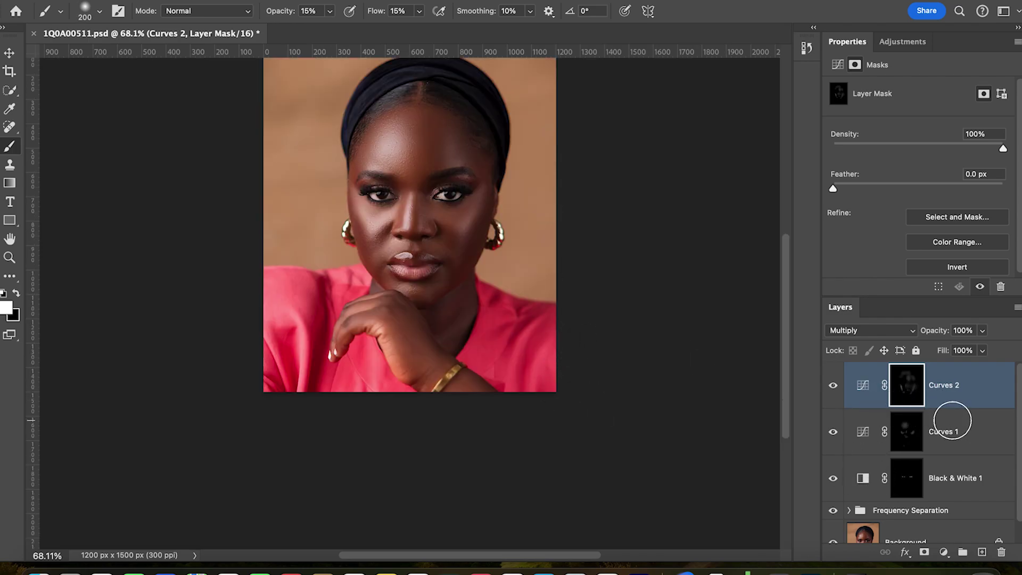
- Group the Curves 1 and Curves 2 layers, and toggle the group's visibility to compare the dodge and burn effect
{"action": "scroll", "coordinate": [961, 431], "scroll_direction": "down", "scroll_amount": 1}
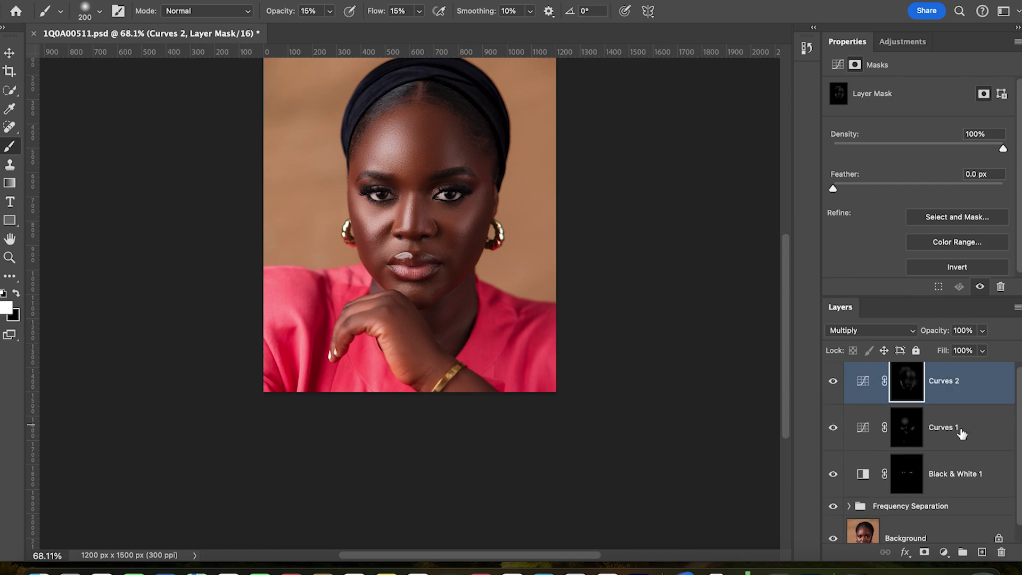
{"action": "left_click", "coordinate": [961, 433], "text": "shift"}
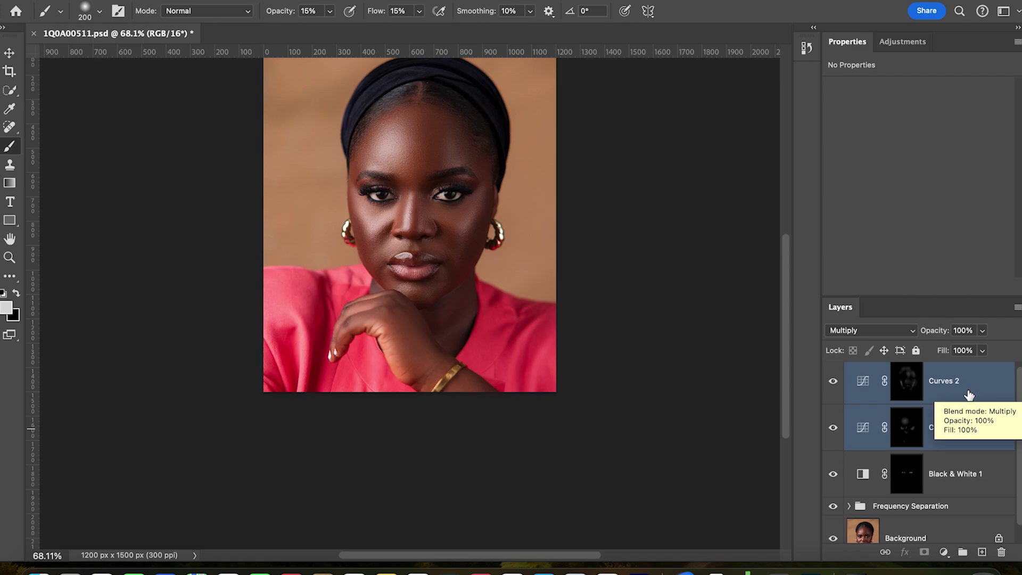
{"action": "key", "text": "super+g"}
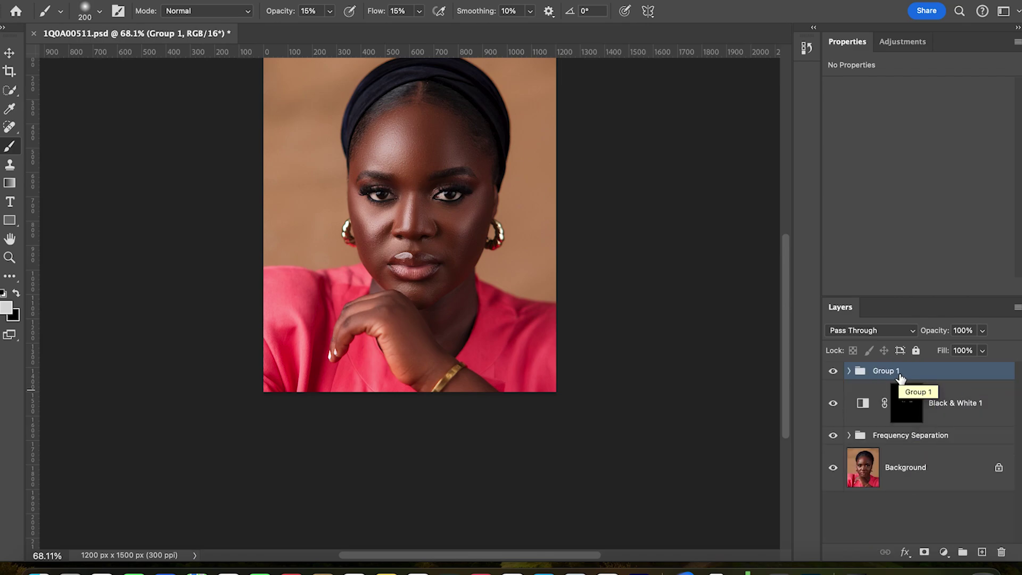
{"action": "left_click", "coordinate": [833, 374]}
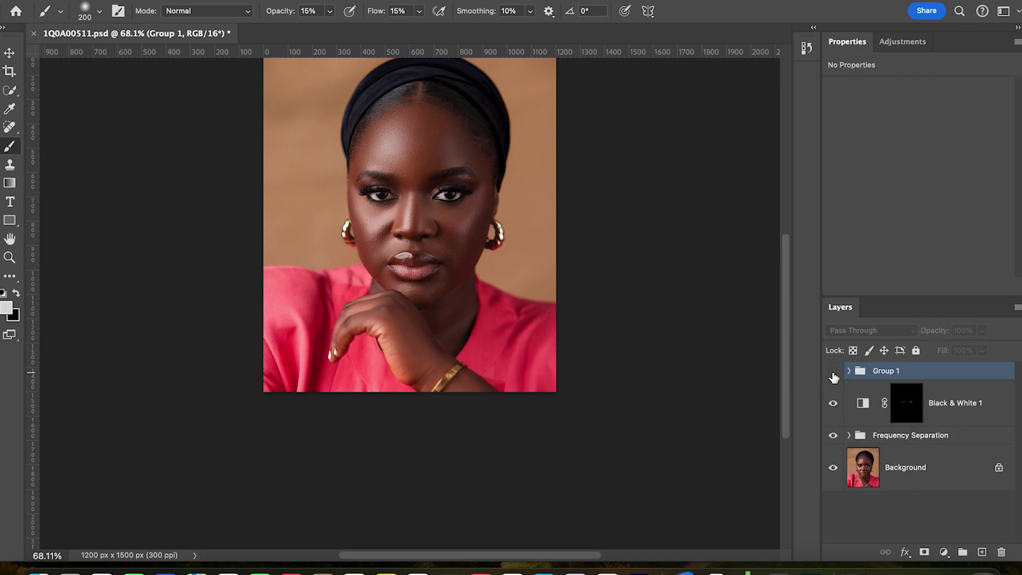
{"action": "left_click", "coordinate": [833, 374]}
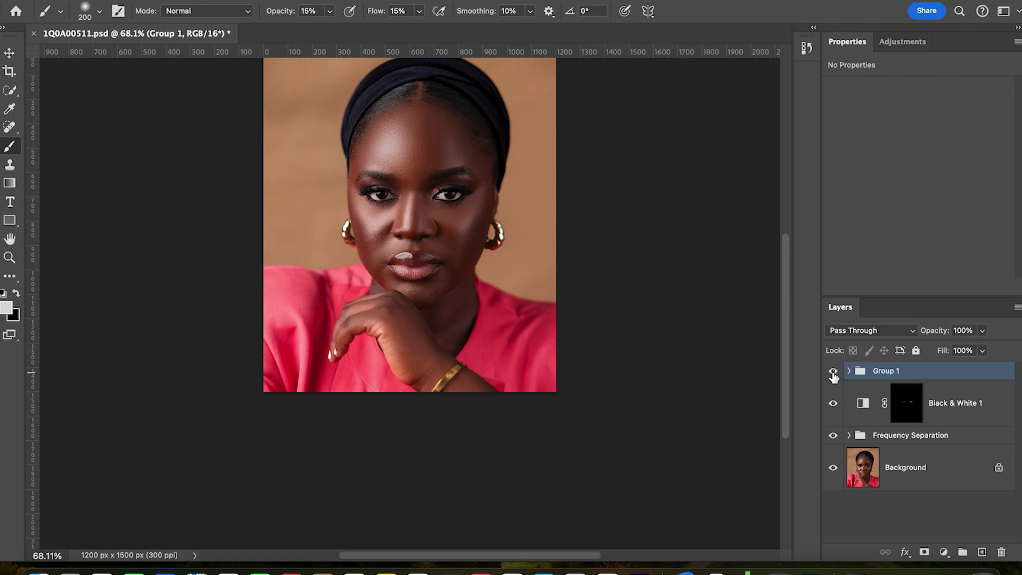
{"action": "left_click", "coordinate": [833, 375]}
{"action": "left_click", "coordinate": [833, 375]}
- Lower the opacity of Group 1 to 50% and compare the face with the group hidden and shown
{"action": "left_click", "coordinate": [982, 331]}
{"action": "left_click_drag", "start_coordinate": [980, 347], "coordinate": [956, 347]}
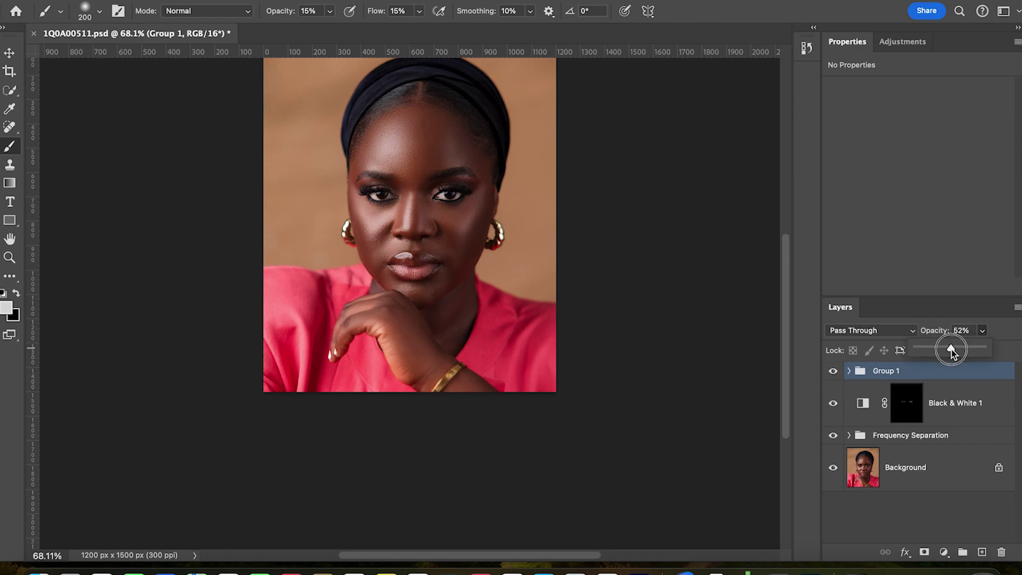
{"action": "left_click_drag", "start_coordinate": [950, 350], "coordinate": [949, 349]}
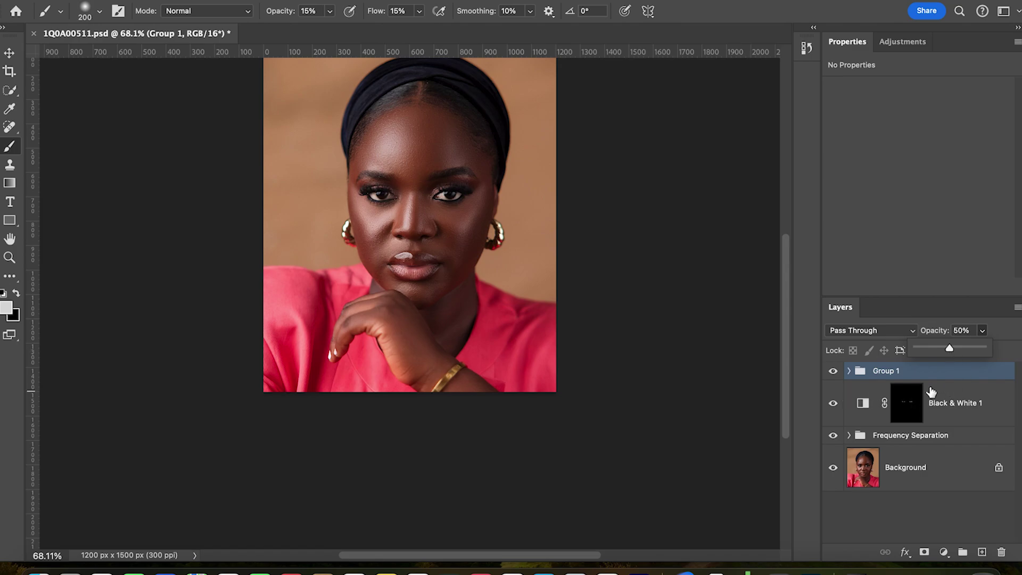
{"action": "left_click", "coordinate": [834, 372]}
{"action": "left_click", "coordinate": [834, 373]}
{"action": "left_click", "coordinate": [834, 373]}
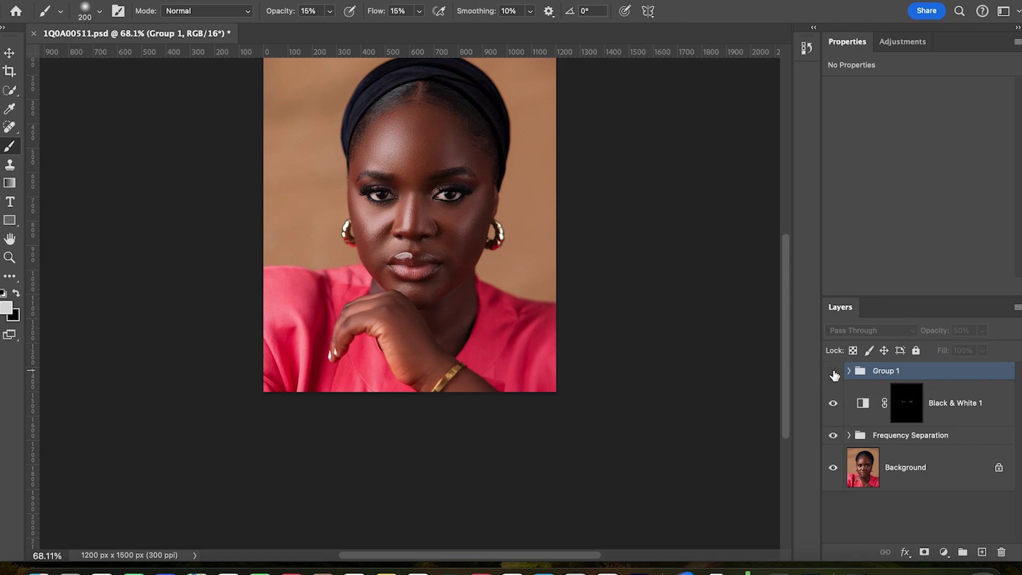
{"action": "left_click", "coordinate": [833, 372]}
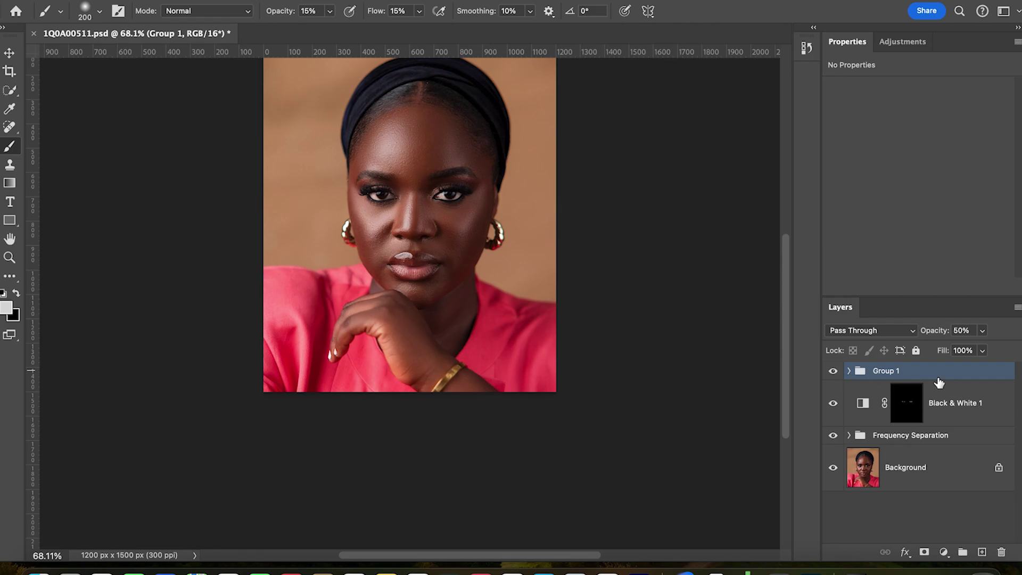
- Add a Color Balance layer above Group 1 with midtones at red +3 and yellow -3, and compare it on and off
{"action": "scroll", "coordinate": [515, 208], "scroll_direction": "down", "scroll_amount": 2}
{"action": "scroll", "coordinate": [514, 208], "scroll_direction": "up", "scroll_amount": 3}
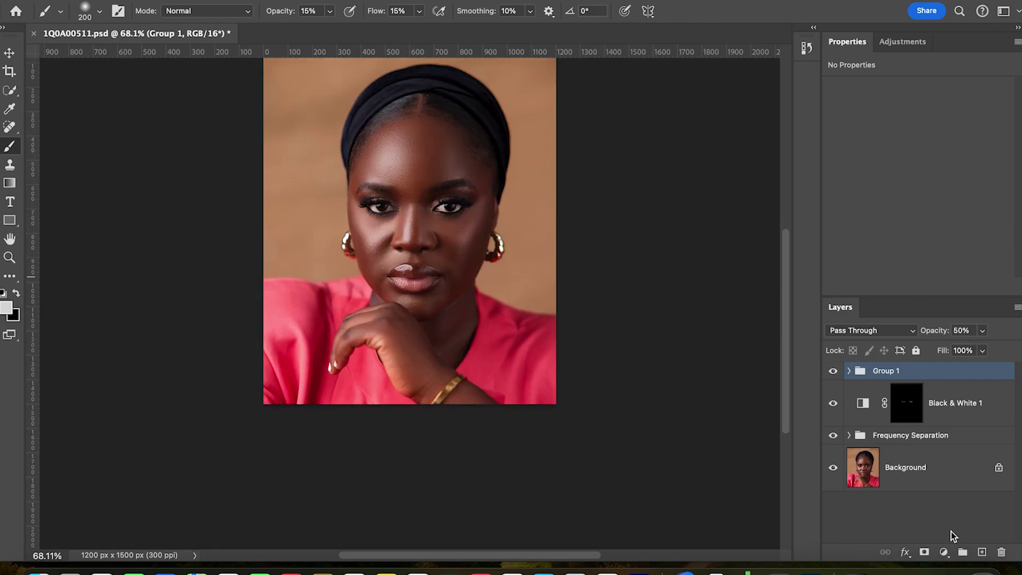
{"action": "left_click", "coordinate": [944, 554]}
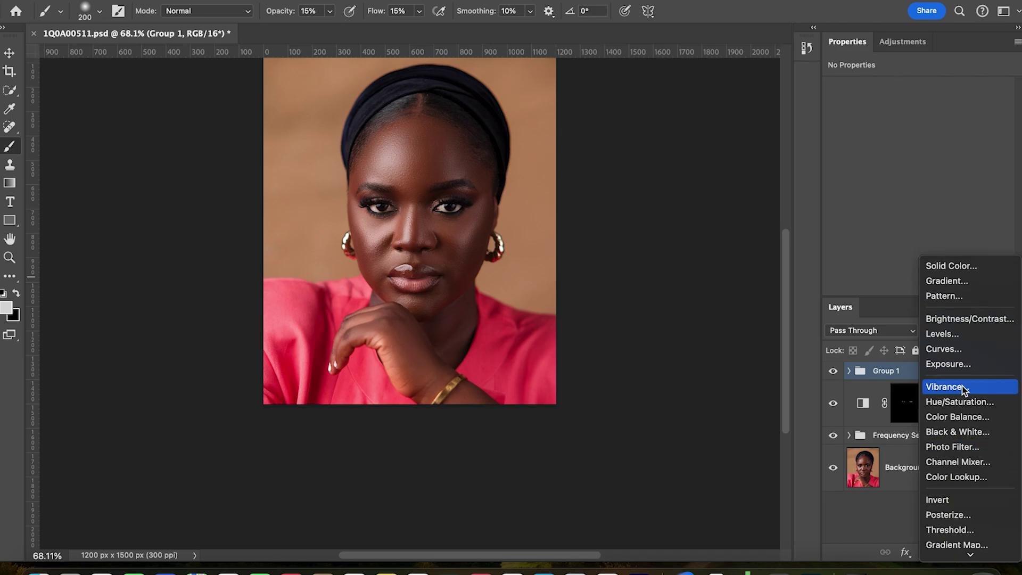
{"action": "left_click", "coordinate": [959, 418]}
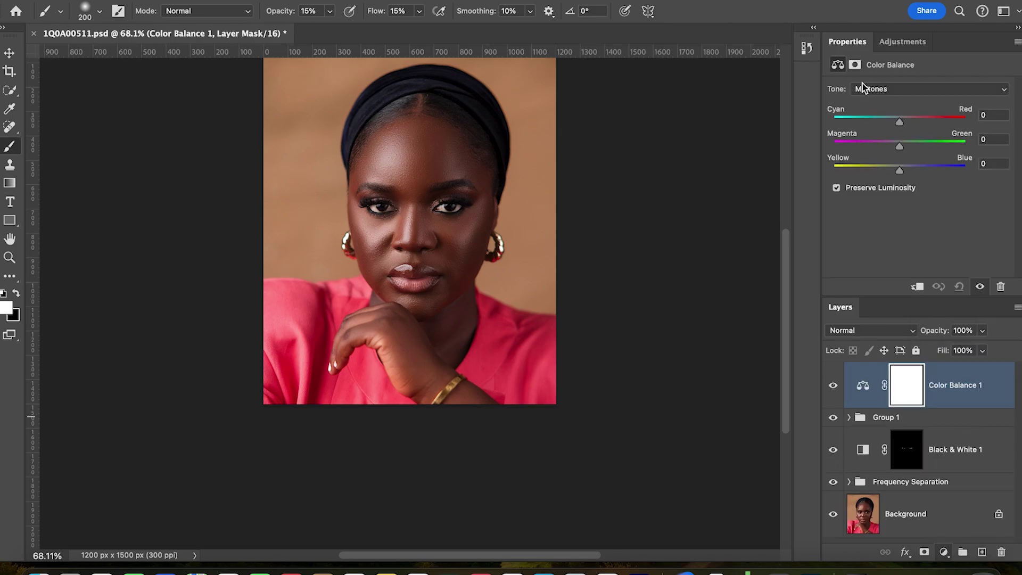
{"action": "left_click_drag", "start_coordinate": [900, 122], "coordinate": [903, 122]}
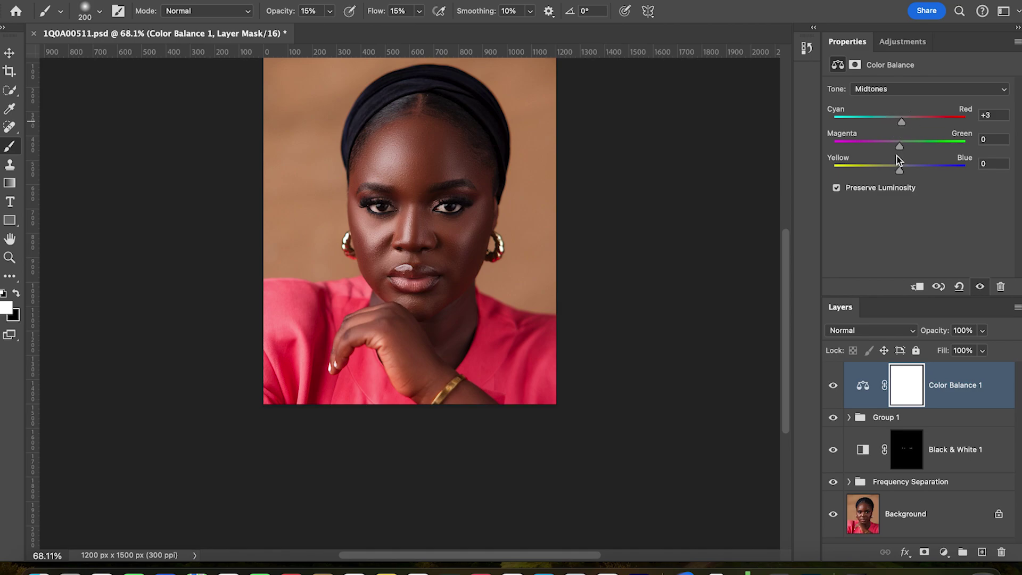
{"action": "left_click_drag", "start_coordinate": [892, 172], "coordinate": [898, 173]}
{"action": "left_click", "coordinate": [834, 390]}
{"action": "left_click", "coordinate": [834, 390]}
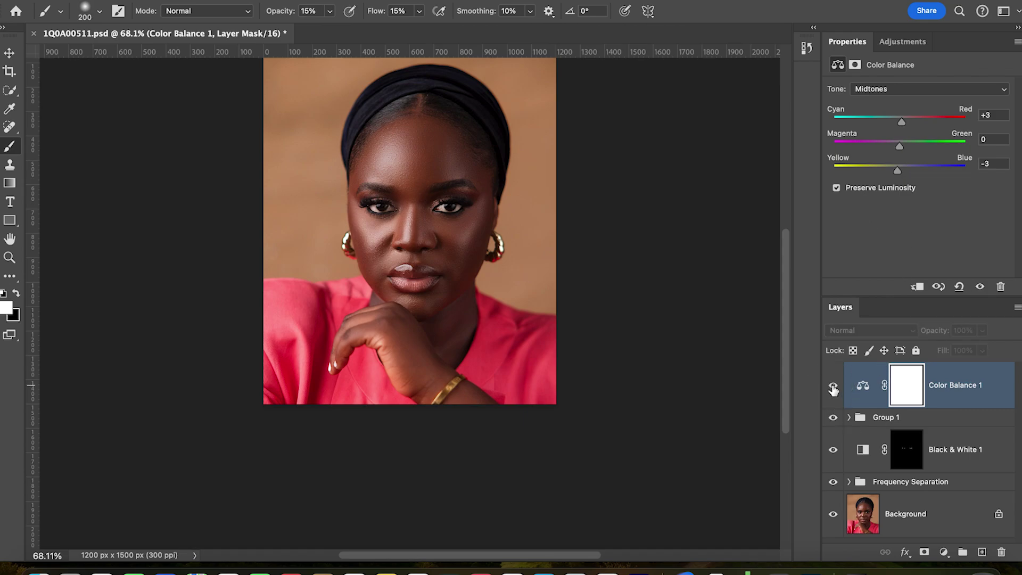
{"action": "left_click", "coordinate": [834, 390]}
{"action": "left_click", "coordinate": [834, 390]}
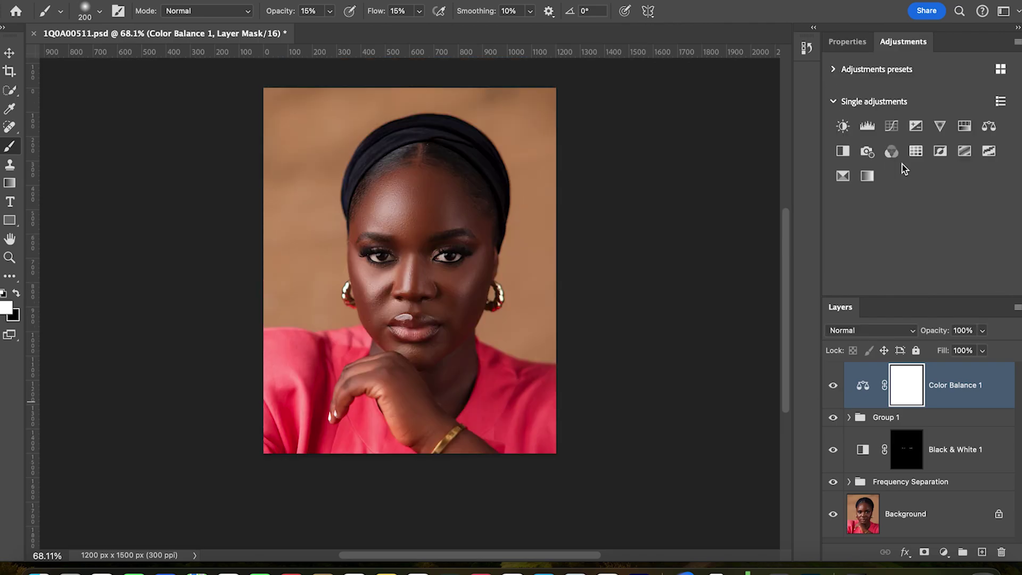
- Add a Levels layer with the black input at 4 and the white input at 240, and check its effect on and off
{"action": "left_click", "coordinate": [868, 127]}
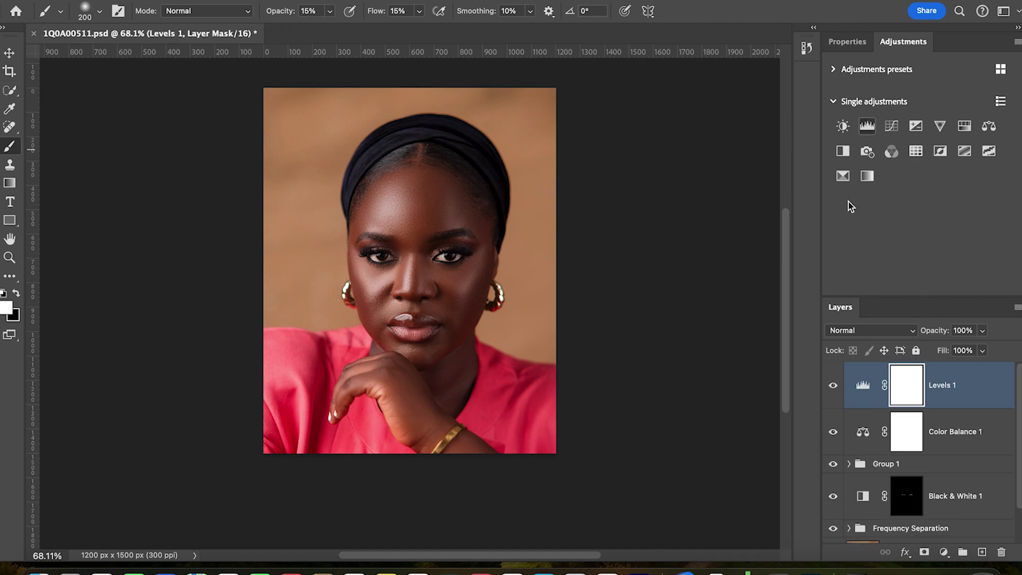
{"action": "left_click_drag", "start_coordinate": [851, 194], "coordinate": [854, 195]}
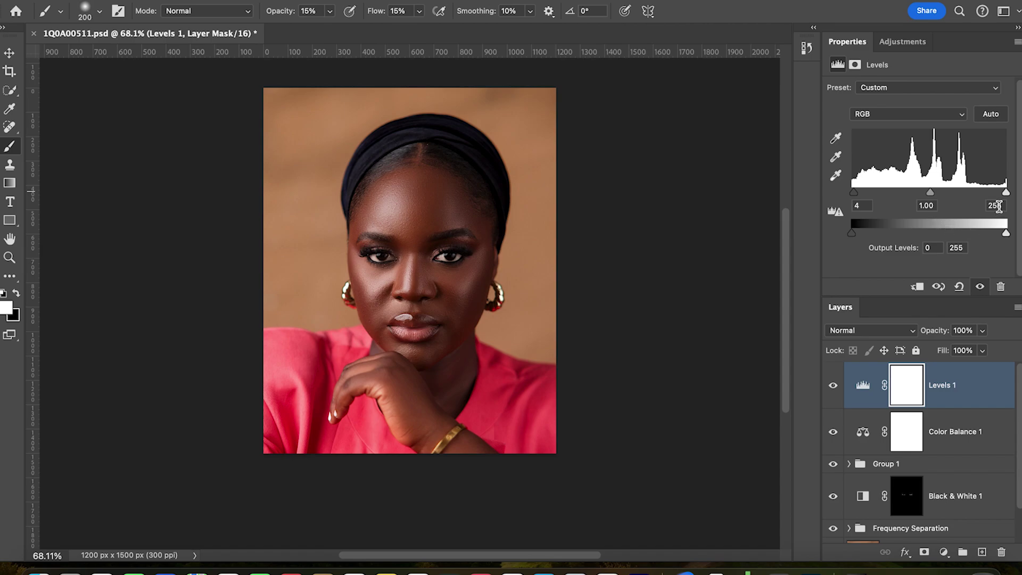
{"action": "left_click_drag", "start_coordinate": [1006, 192], "coordinate": [995, 192]}
{"action": "left_click_drag", "start_coordinate": [997, 193], "coordinate": [997, 193]}
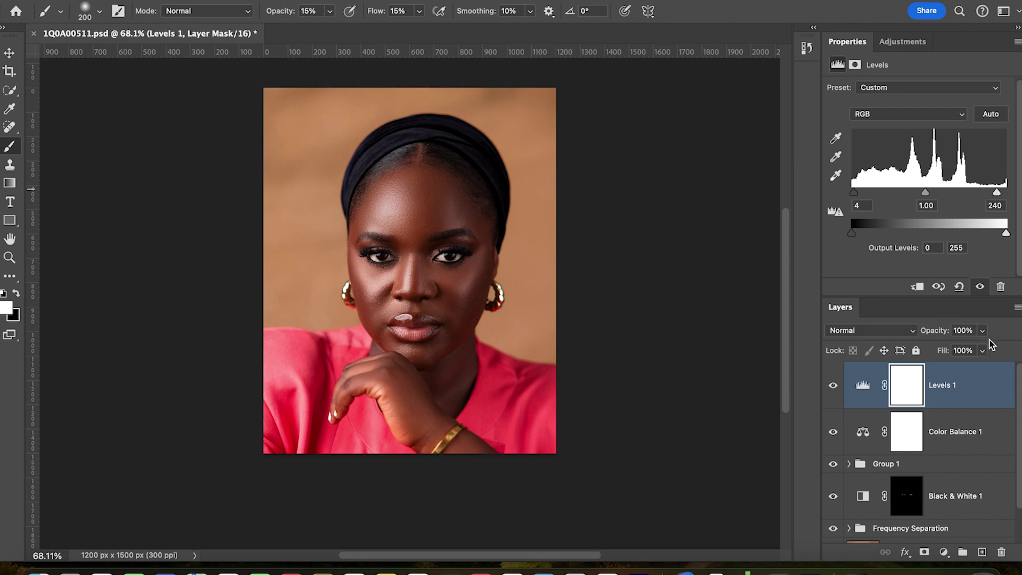
{"action": "left_click", "coordinate": [833, 387]}
{"action": "left_click", "coordinate": [833, 388]}
{"action": "scroll", "coordinate": [410, 240], "scroll_direction": "down", "scroll_amount": 5}
{"action": "scroll", "coordinate": [407, 243], "scroll_direction": "up", "scroll_amount": 5}
- View the original 1Q0A0051.CR3 state in the document history for a before-and-after comparison, and return to the retouched version
{"action": "left_click", "coordinate": [807, 48]}
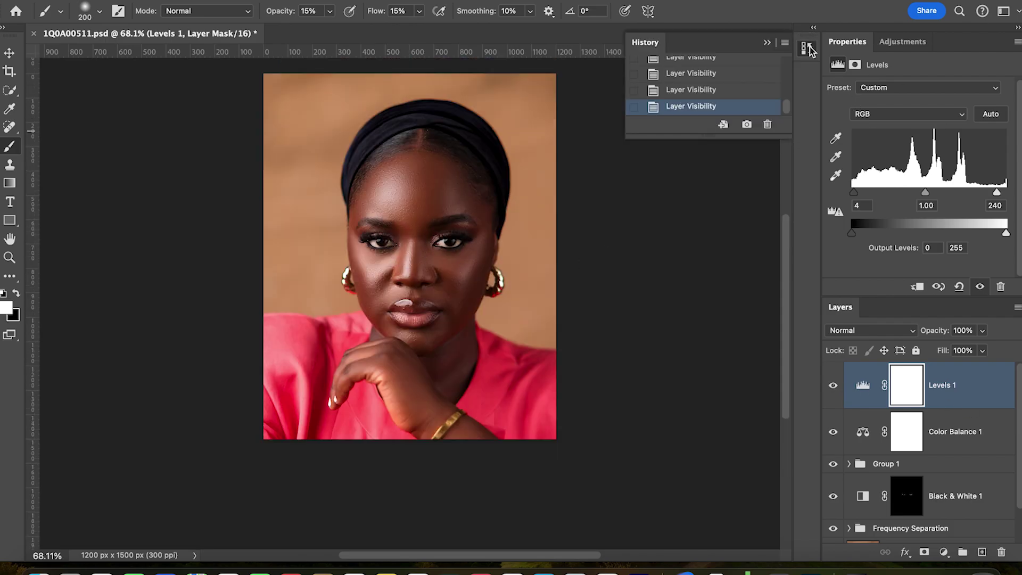
{"action": "scroll", "coordinate": [734, 79], "scroll_direction": "up", "scroll_amount": 10}
{"action": "left_click", "coordinate": [686, 68]}
{"action": "scroll", "coordinate": [486, 211], "scroll_direction": "down", "scroll_amount": 3}
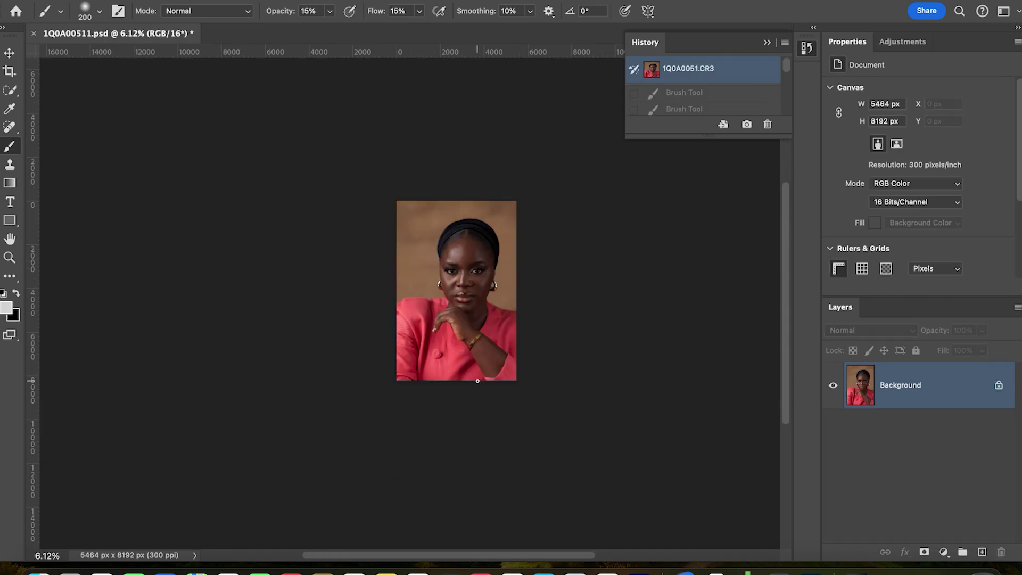
{"action": "scroll", "coordinate": [482, 287], "scroll_direction": "up", "scroll_amount": 5}
{"action": "scroll", "coordinate": [482, 287], "scroll_direction": "down", "scroll_amount": 3}
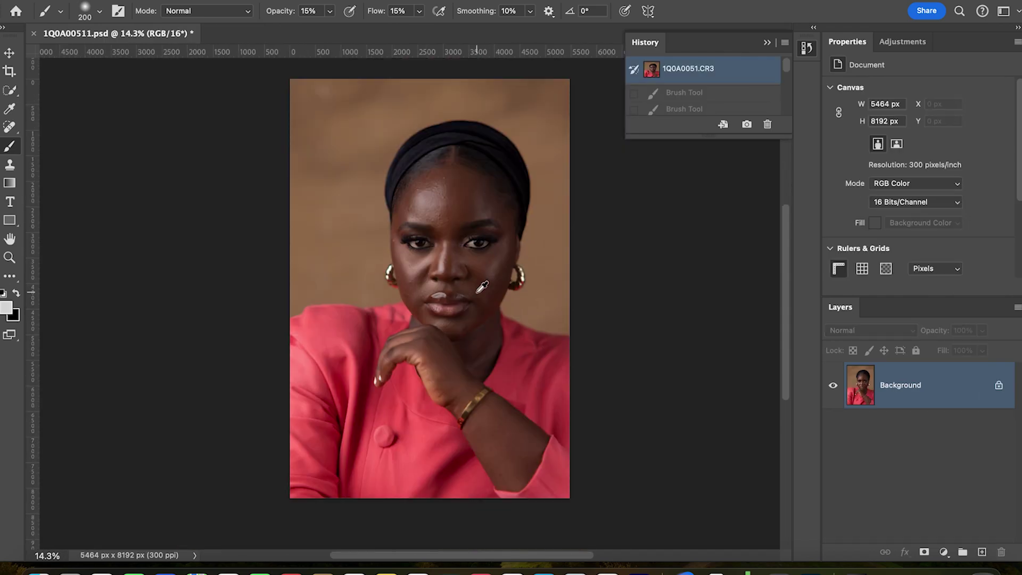
{"action": "key", "text": "super+z"}
{"action": "scroll", "coordinate": [425, 274], "scroll_direction": "up", "scroll_amount": 1}
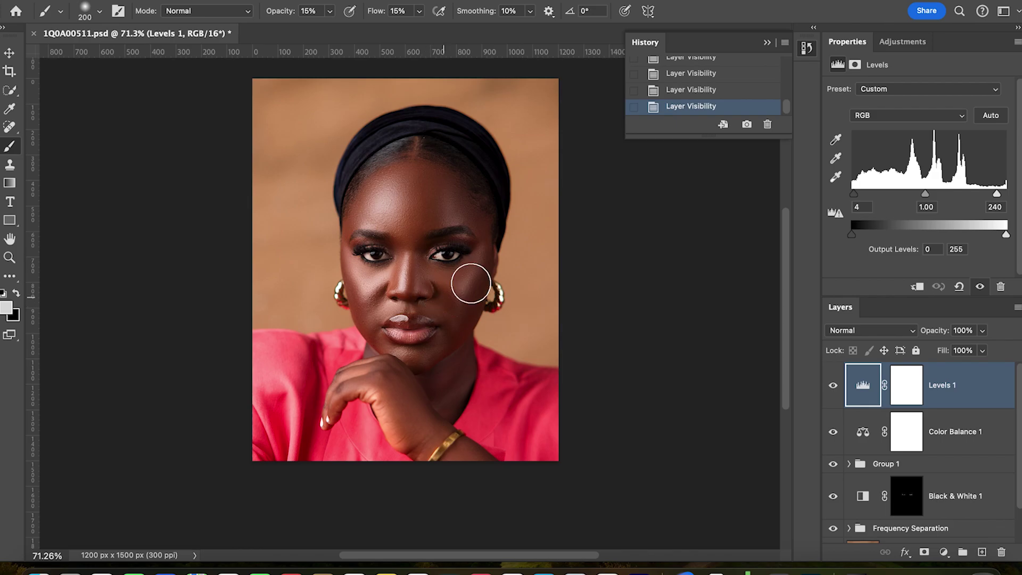
- Inspect the retouched face up close and save the layered document
{"action": "scroll", "coordinate": [426, 252], "scroll_direction": "up", "scroll_amount": 3}
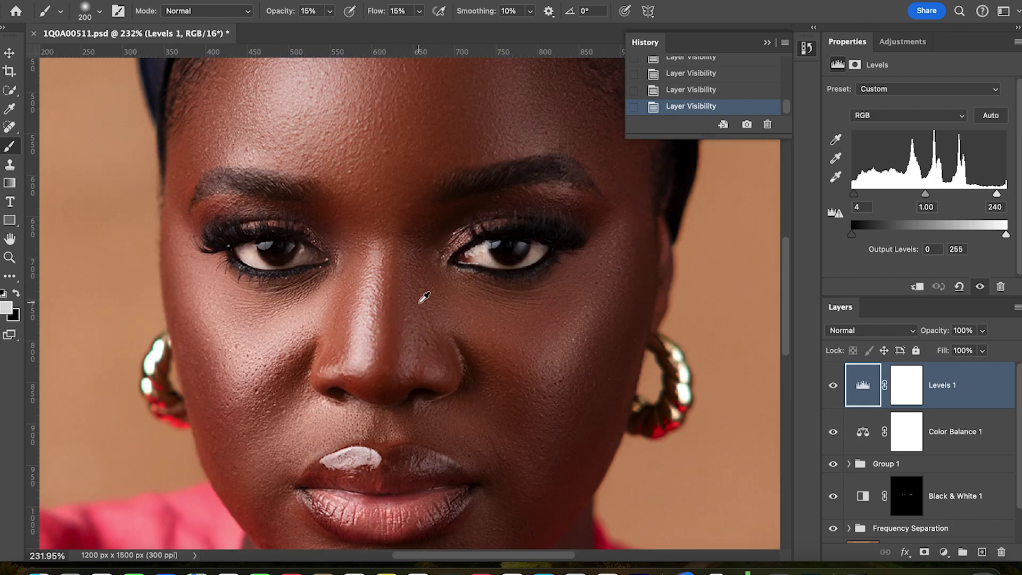
{"action": "scroll", "coordinate": [425, 295], "scroll_direction": "down", "scroll_amount": 2}
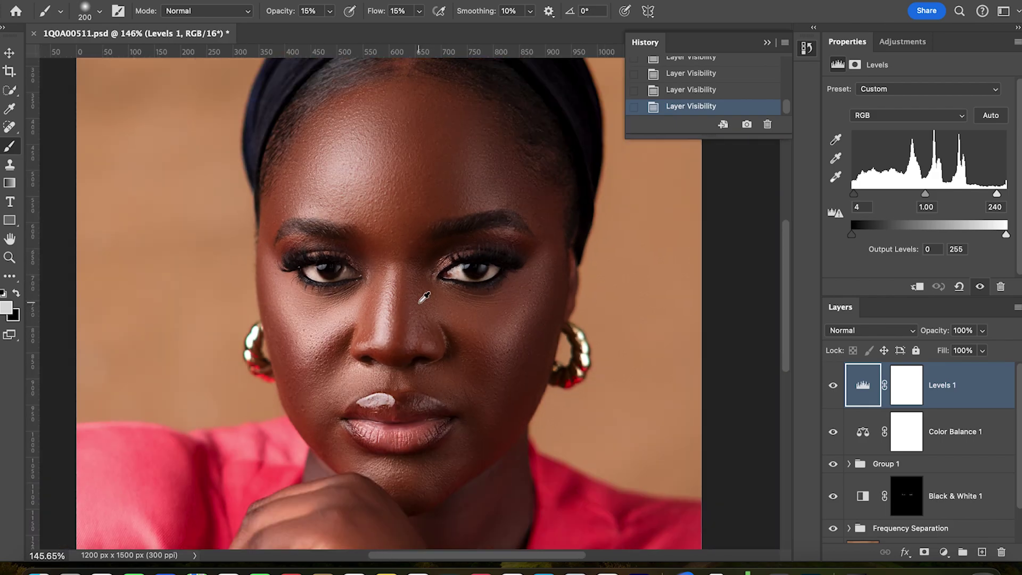
{"action": "scroll", "coordinate": [424, 297], "scroll_direction": "down", "scroll_amount": 2}
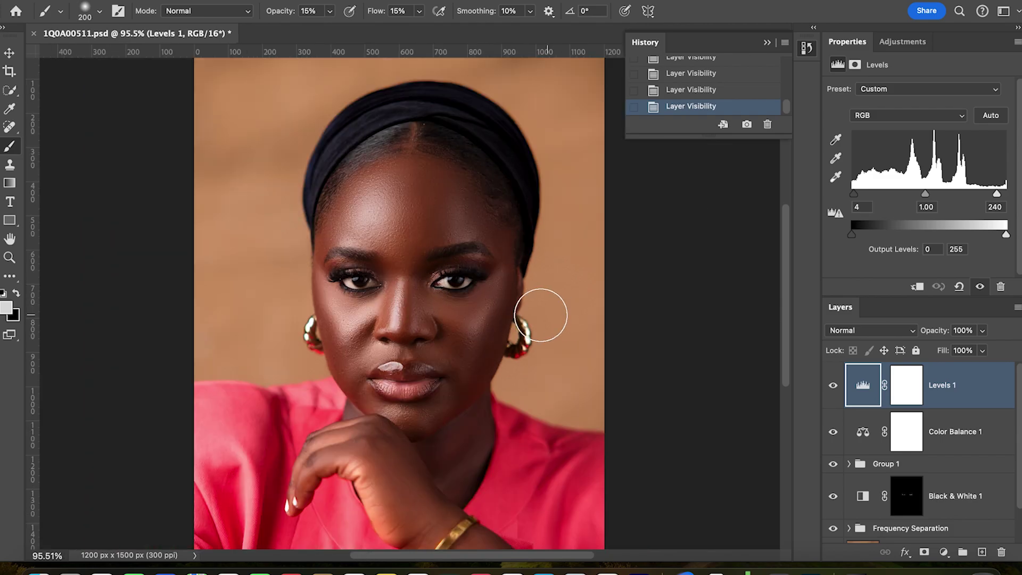
{"action": "key", "text": "super+s"}
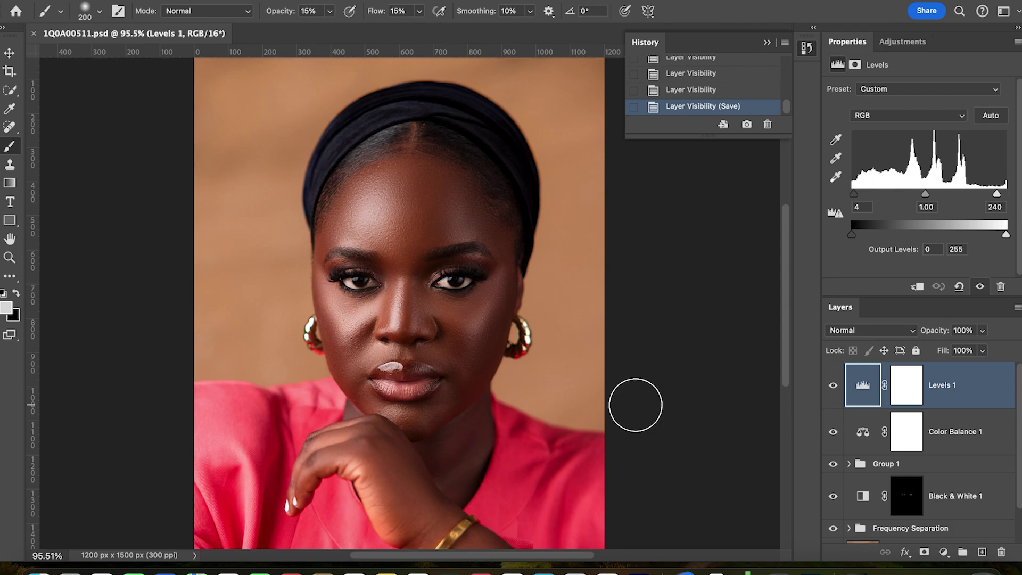
{"action": "scroll", "coordinate": [635, 404], "scroll_direction": "down", "scroll_amount": 5}
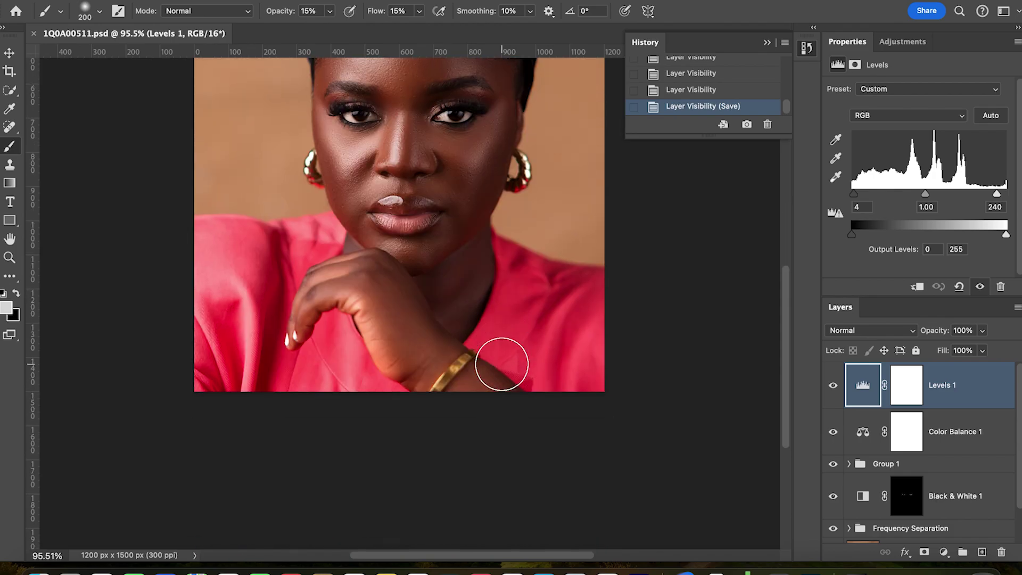
{"action": "scroll", "coordinate": [500, 361], "scroll_direction": "up", "scroll_amount": 5}
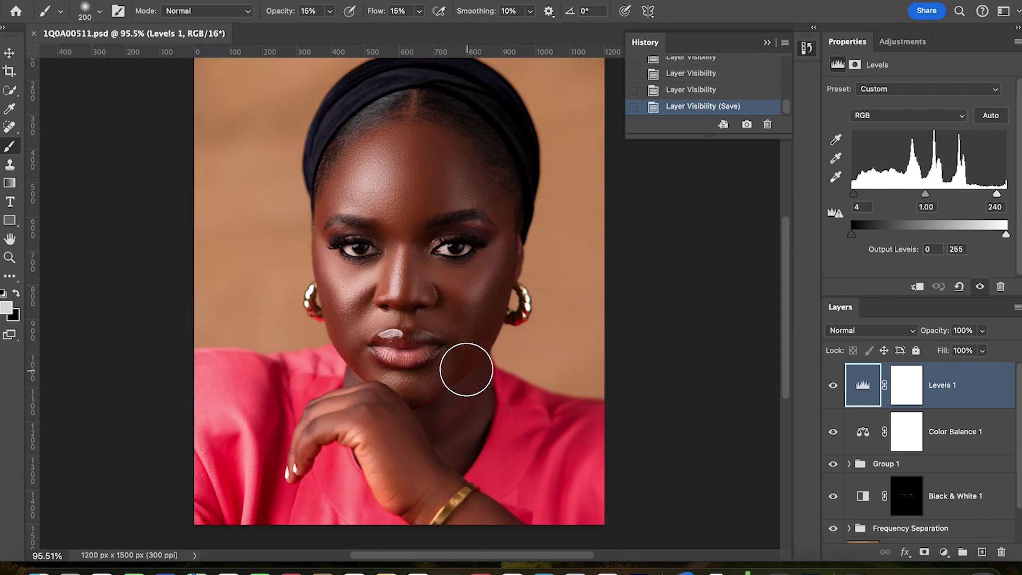
{"action": "scroll", "coordinate": [469, 370], "scroll_direction": "down", "scroll_amount": 2}
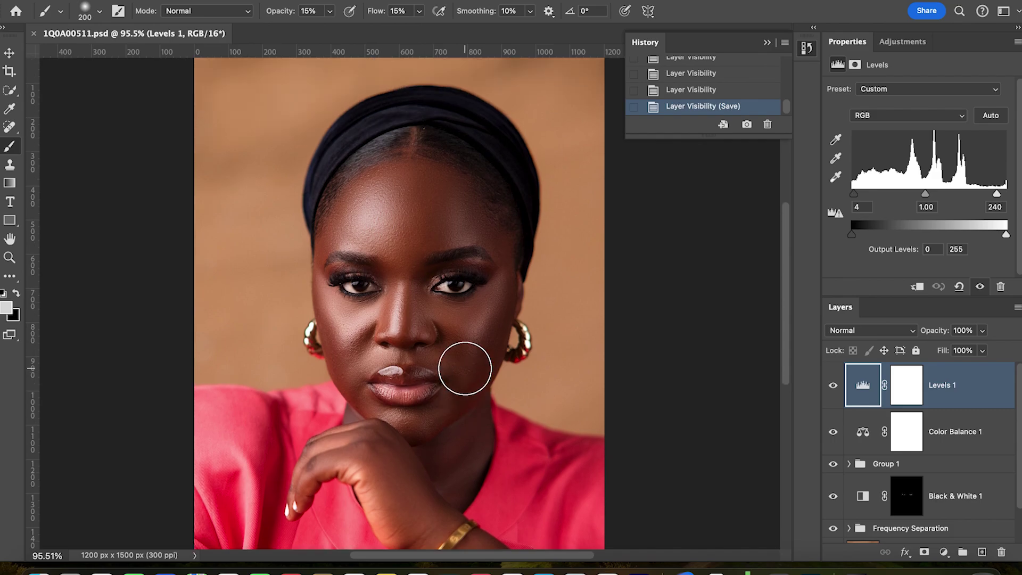